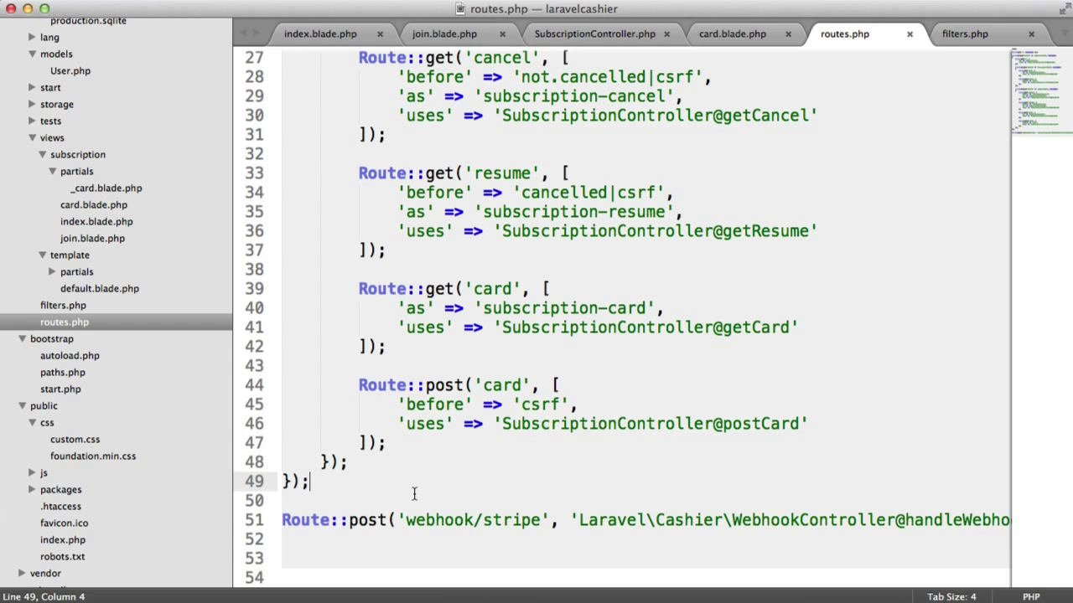
- Add blank lines after the subscription prefix group, save, and review the existing subscribed and prefix group lines
{"action": "key", "text": "Return"}
{"action": "key", "text": "Return"}
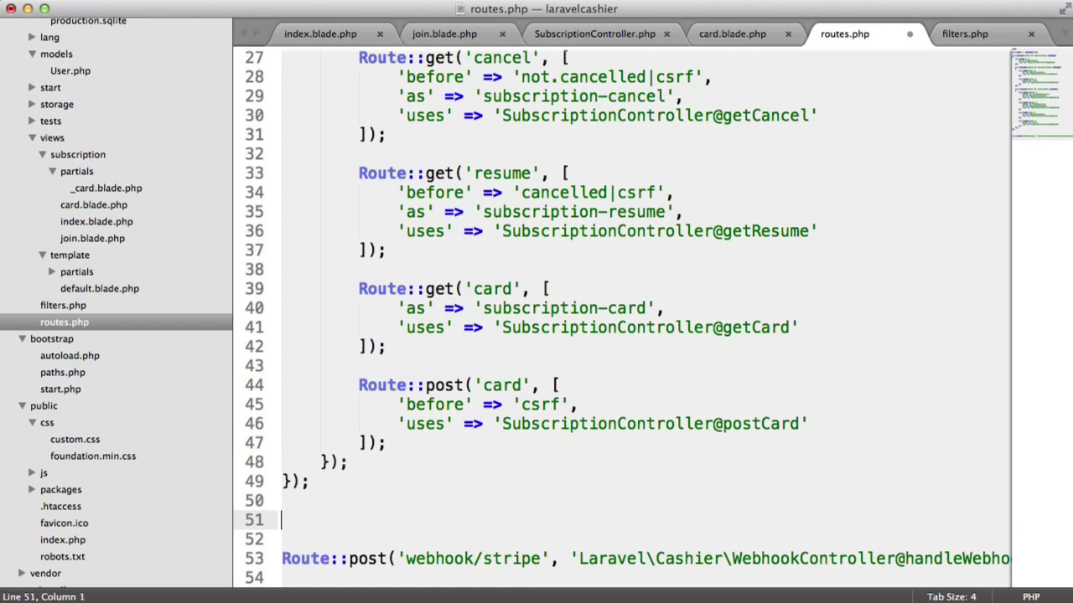
{"action": "key", "text": "super+s"}
{"action": "type", "text": "Route"}
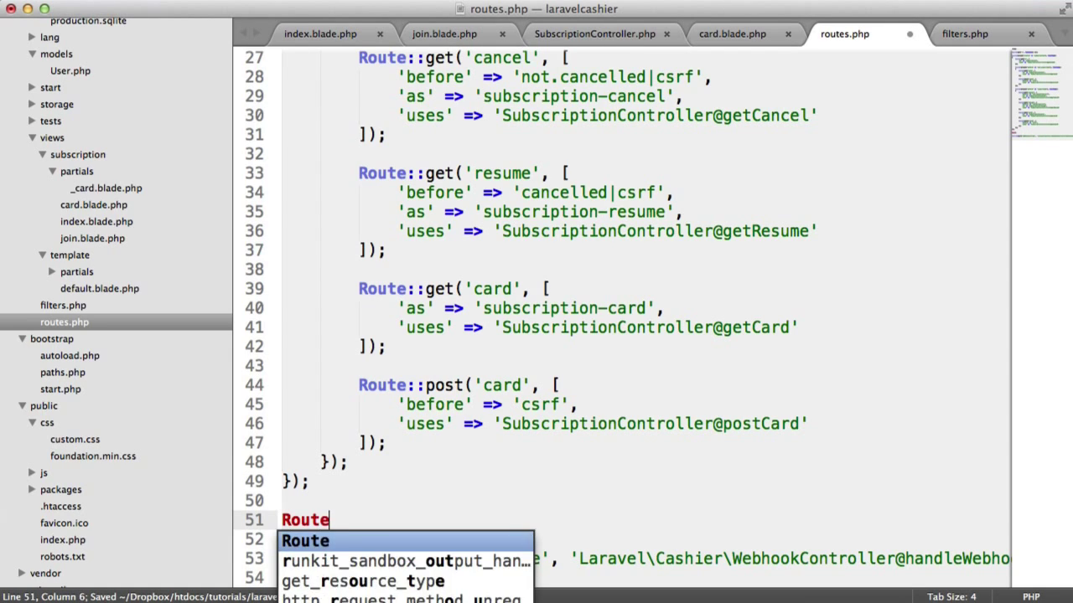
{"action": "type", "text": "::"}
{"action": "scroll", "coordinate": [505, 344], "scroll_direction": "up", "scroll_amount": 10}
{"action": "scroll", "coordinate": [505, 344], "scroll_direction": "up", "scroll_amount": 3}
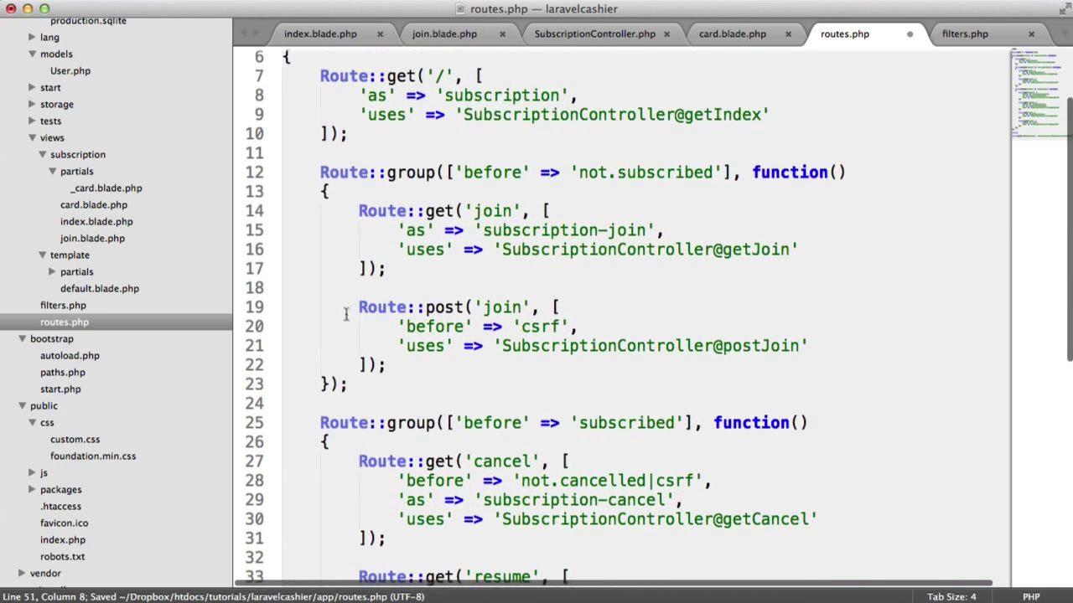
{"action": "left_click", "coordinate": [321, 423]}
{"action": "left_click_drag", "start_coordinate": [321, 422], "coordinate": [864, 426]}
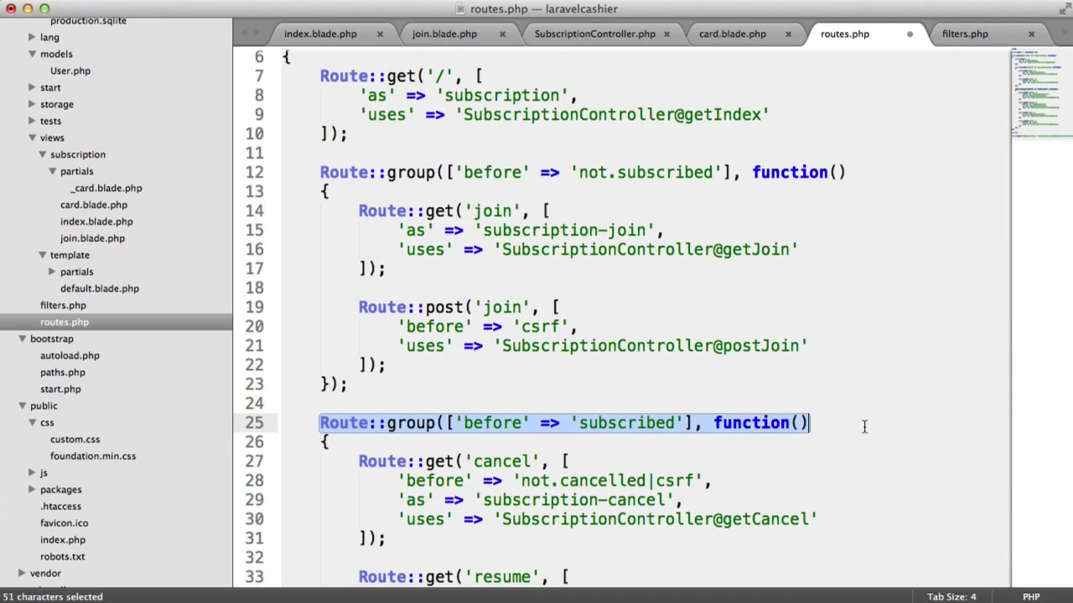
{"action": "left_click", "coordinate": [647, 424]}
{"action": "scroll", "coordinate": [647, 424], "scroll_direction": "down", "scroll_amount": 4}
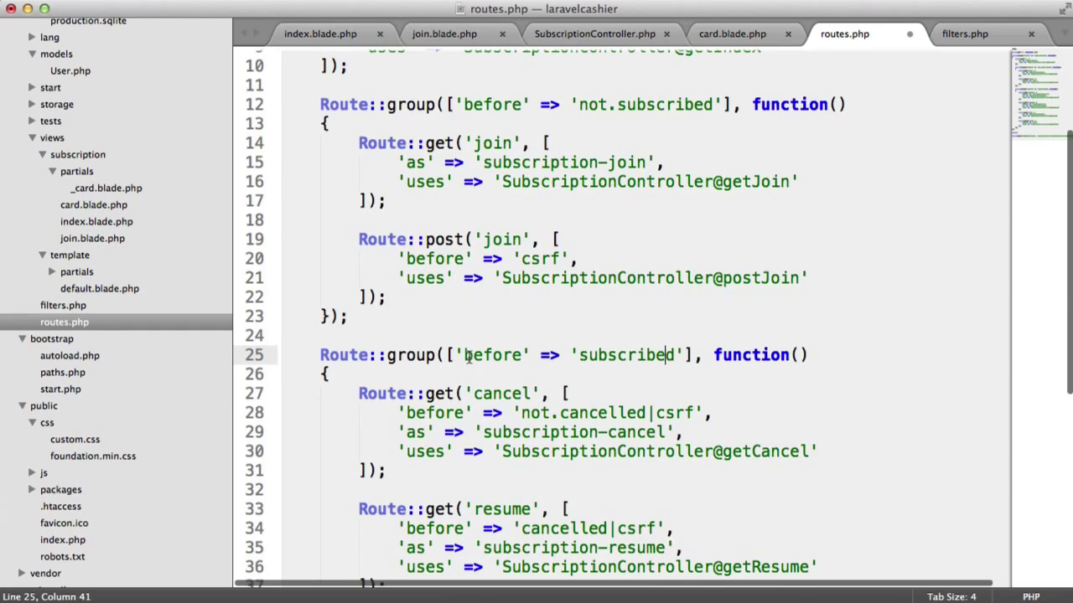
{"action": "scroll", "coordinate": [468, 357], "scroll_direction": "up", "scroll_amount": 10}
{"action": "left_click_drag", "start_coordinate": [376, 135], "coordinate": [669, 135]}
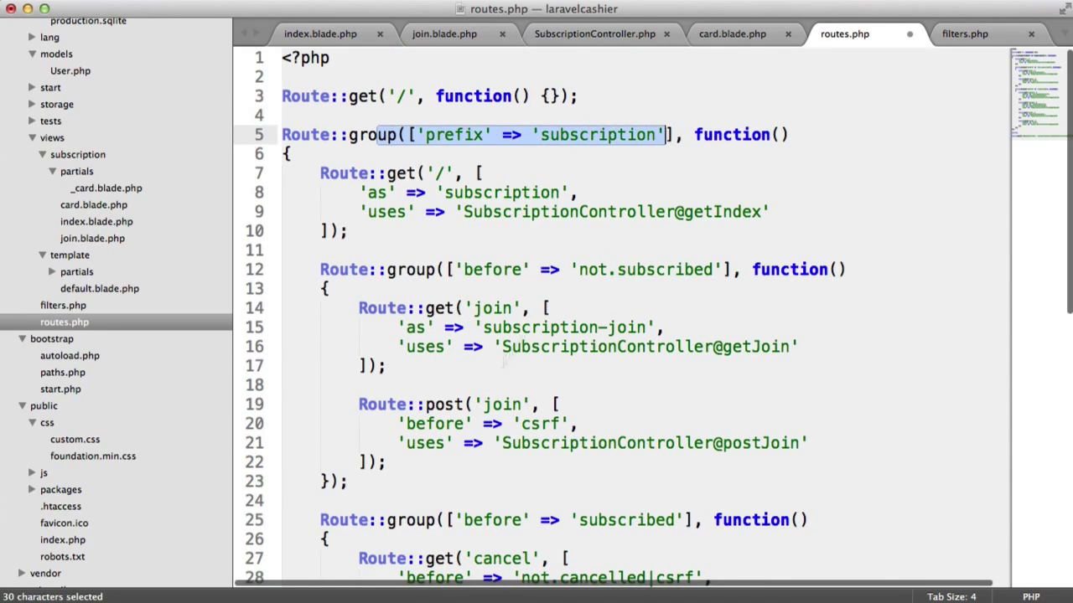
{"action": "scroll", "coordinate": [469, 400], "scroll_direction": "down", "scroll_amount": 10}
- Write Route::group(['before' => 'subscribed'], ...) on line 51, accepting subscribed as the filter name, and save
{"action": "left_click", "coordinate": [383, 482]}
{"action": "type", "text": "group();"}
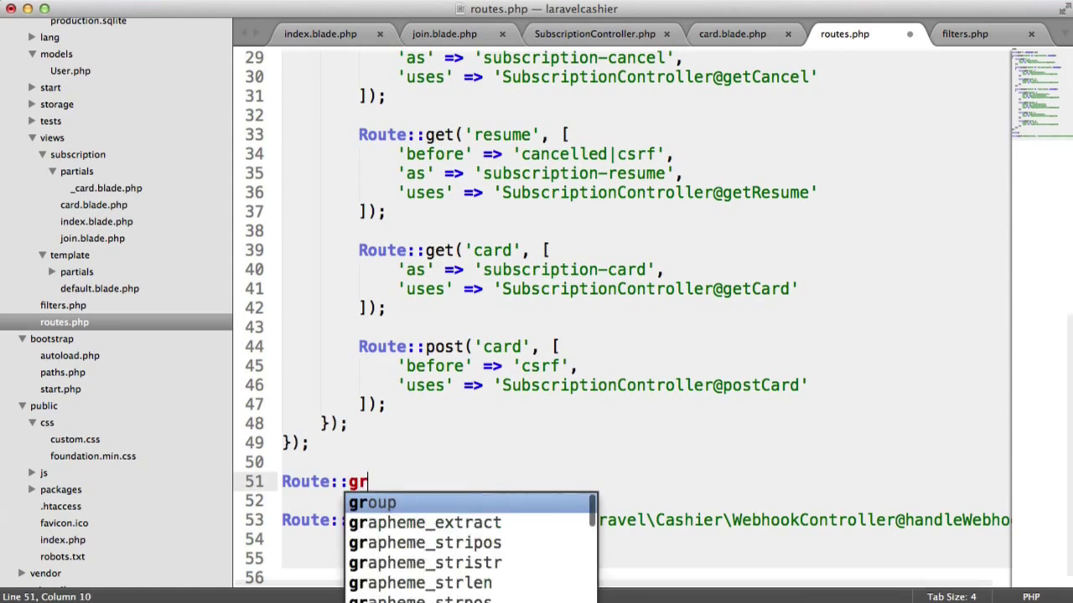
{"action": "key", "text": "super+s"}
{"action": "key", "text": "Left"}
{"action": "key", "text": "Left"}
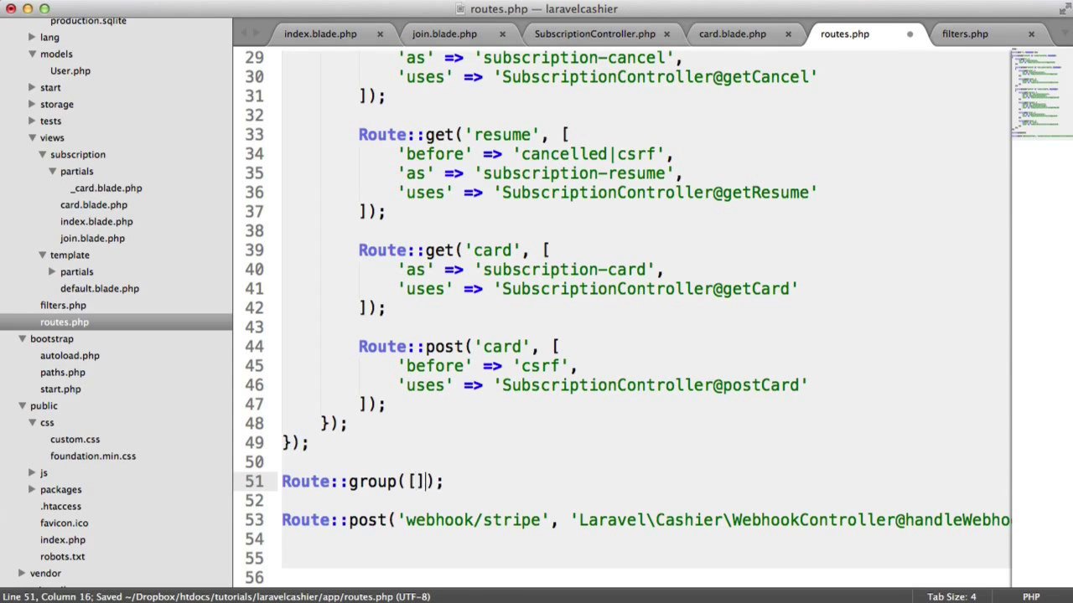
{"action": "type", "text": "['before"}
{"action": "key", "text": "Right"}
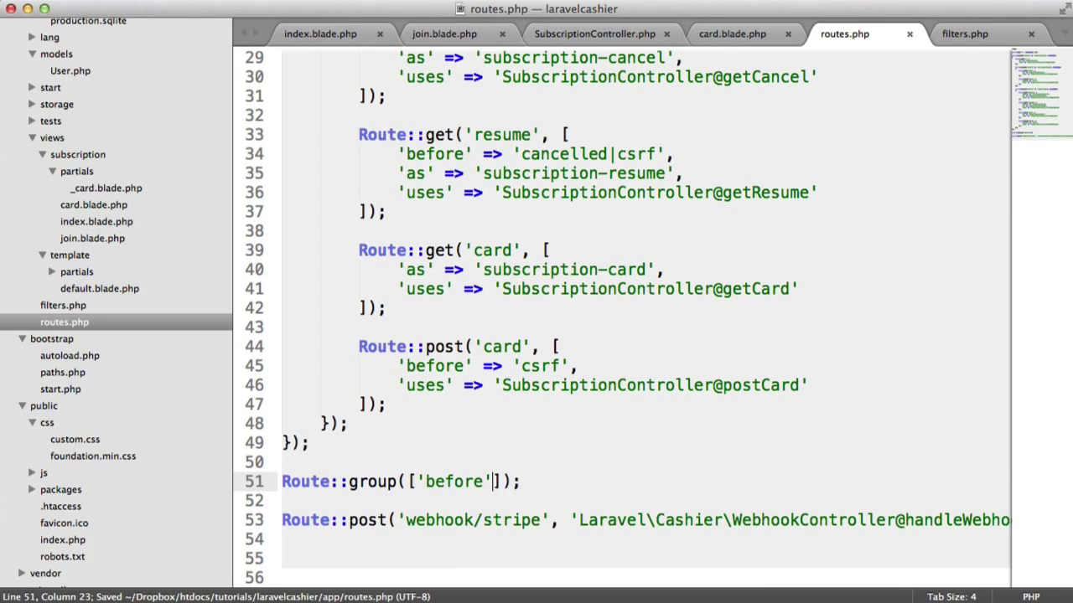
{"action": "type", "text": "=> 'subs"}
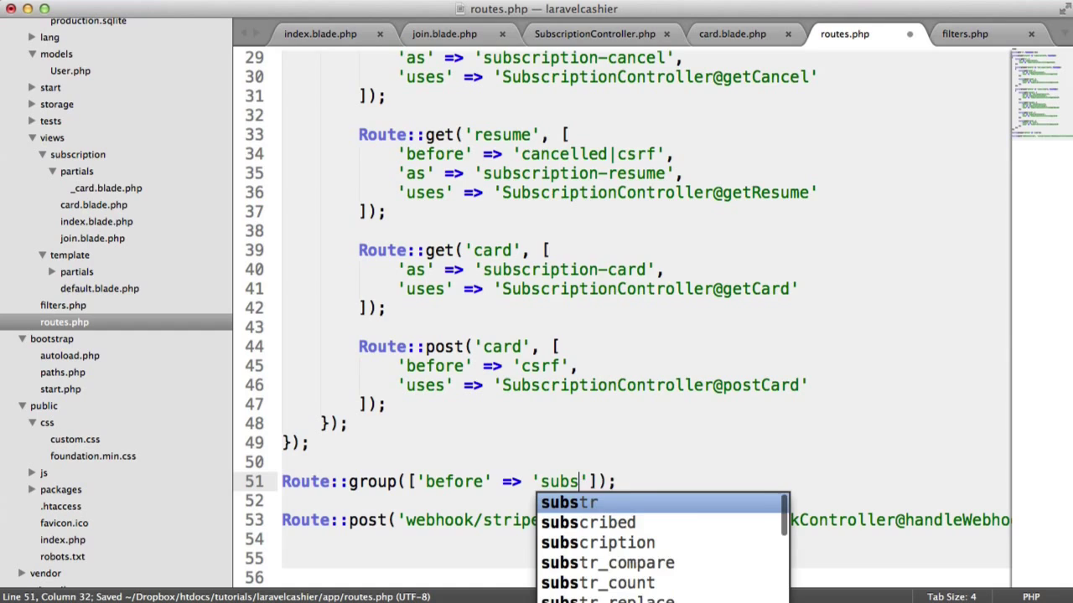
{"action": "type", "text": "cripti"}
{"action": "key", "text": "BackSpace"}
{"action": "key", "text": "BackSpace"}
{"action": "key", "text": "BackSpace"}
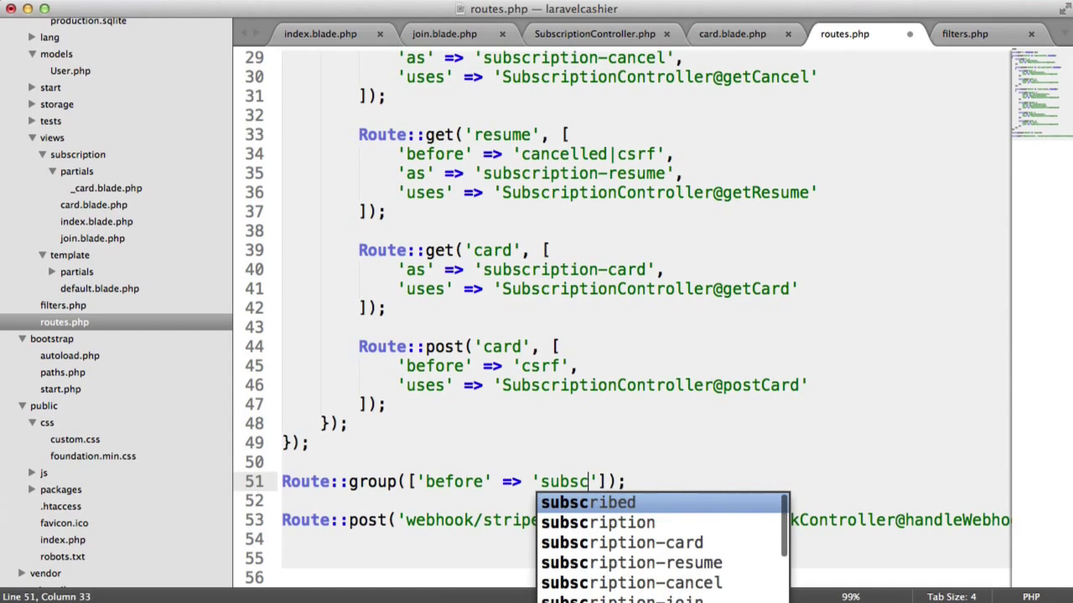
{"action": "key", "text": "BackSpace"}
{"action": "type", "text": "cr"}
{"action": "key", "text": "Tab"}
{"action": "key", "text": "Right"}
{"action": "key", "text": "Right"}
{"action": "key", "text": "super+s"}
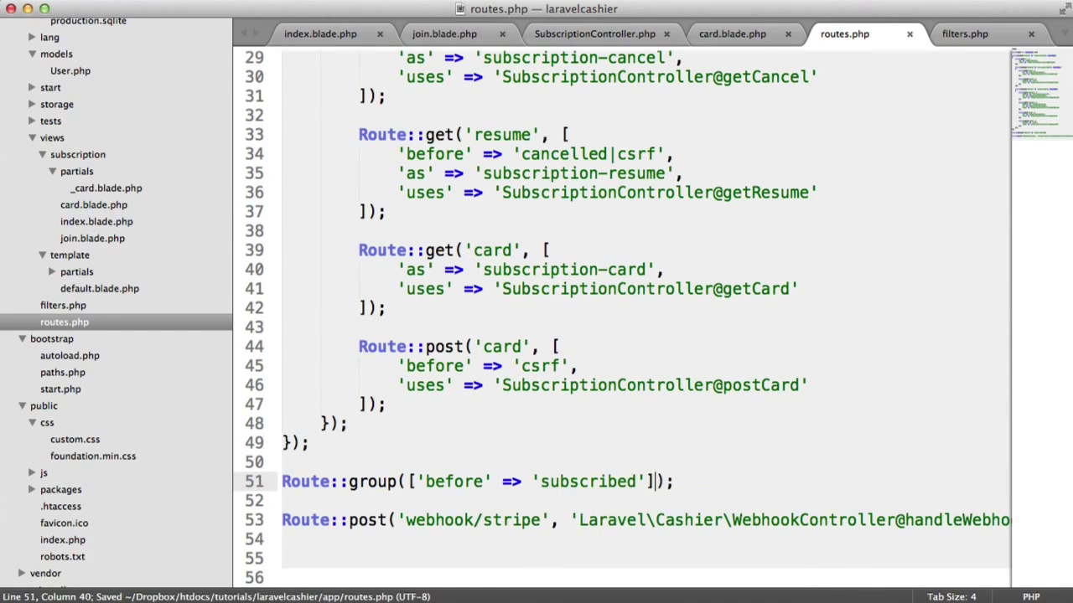
{"action": "type", "text": ", function()"}
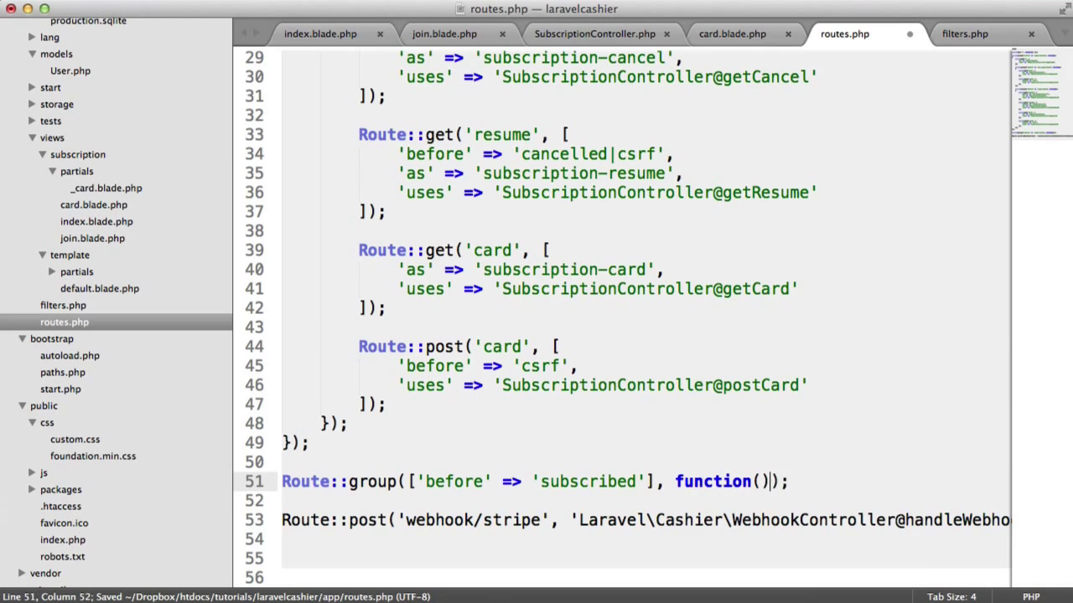
{"action": "type", "text": " {"}
- Lay out the group's closure with its opening brace on its own line and an indented body line
{"action": "key", "text": "Return"}
{"action": "key", "text": "BackSpace"}
{"action": "key", "text": "BackSpace"}
{"action": "key", "text": "Return"}
{"action": "type", "text": "{"}
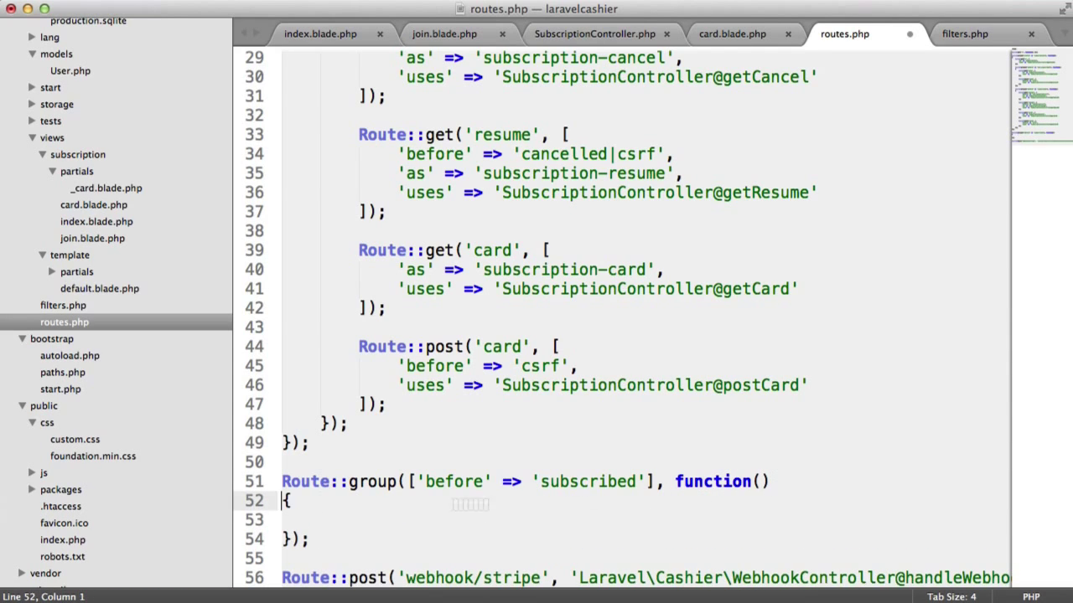
{"action": "key", "text": "Return"}
{"action": "key", "text": "super+s"}
{"action": "type", "text": "Route"}
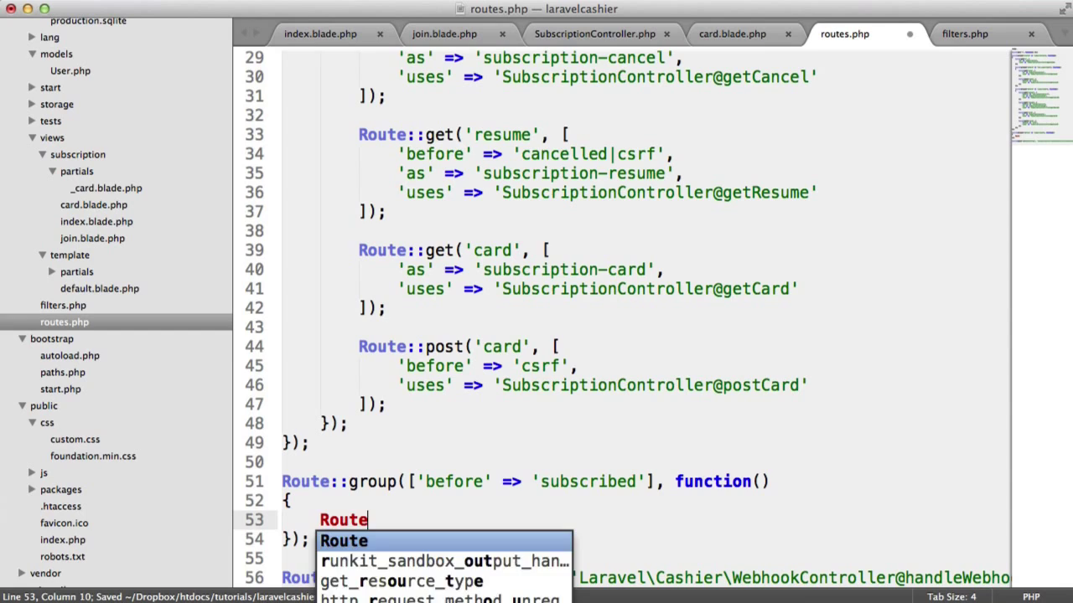
{"action": "type", "text": "::get();"}
- Add Route::get('/protected', ...) inside the group whose closure echoes 'Subscribed only', with braces unindented, and save
{"action": "key", "text": "Left"}
{"action": "type", "text": "'"}
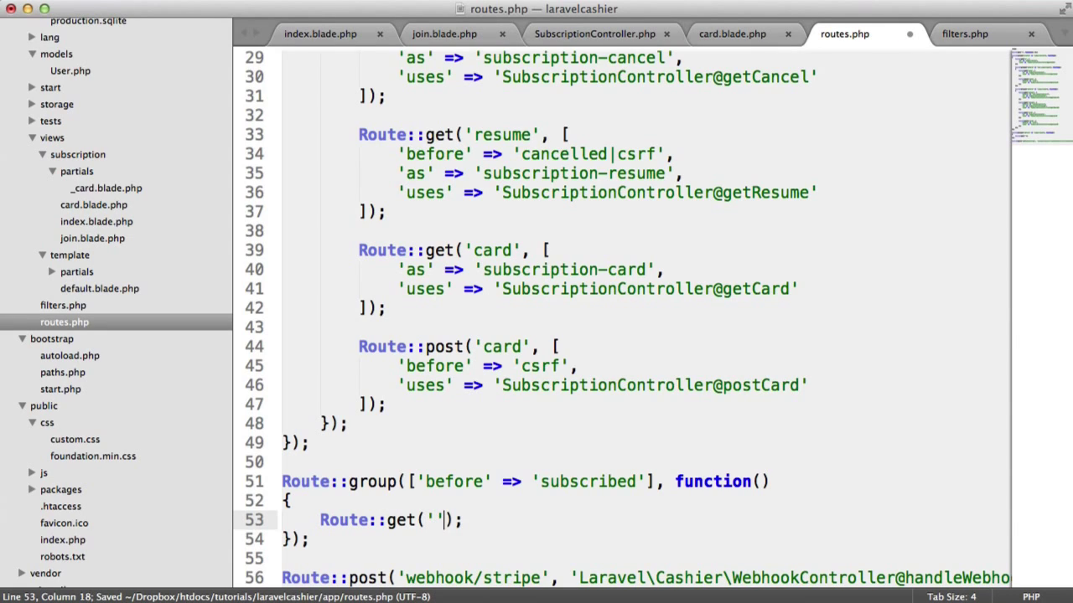
{"action": "type", "text": "/protect"}
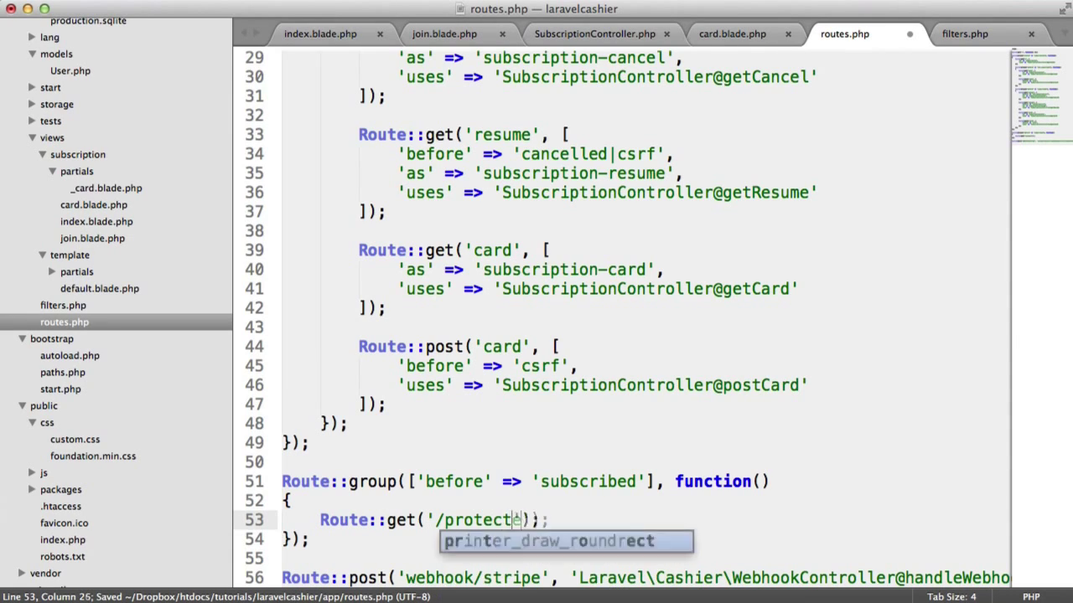
{"action": "type", "text": "ed"}
{"action": "key", "text": "super+s"}
{"action": "key", "text": "Right"}
{"action": "type", "text": ", fun"}
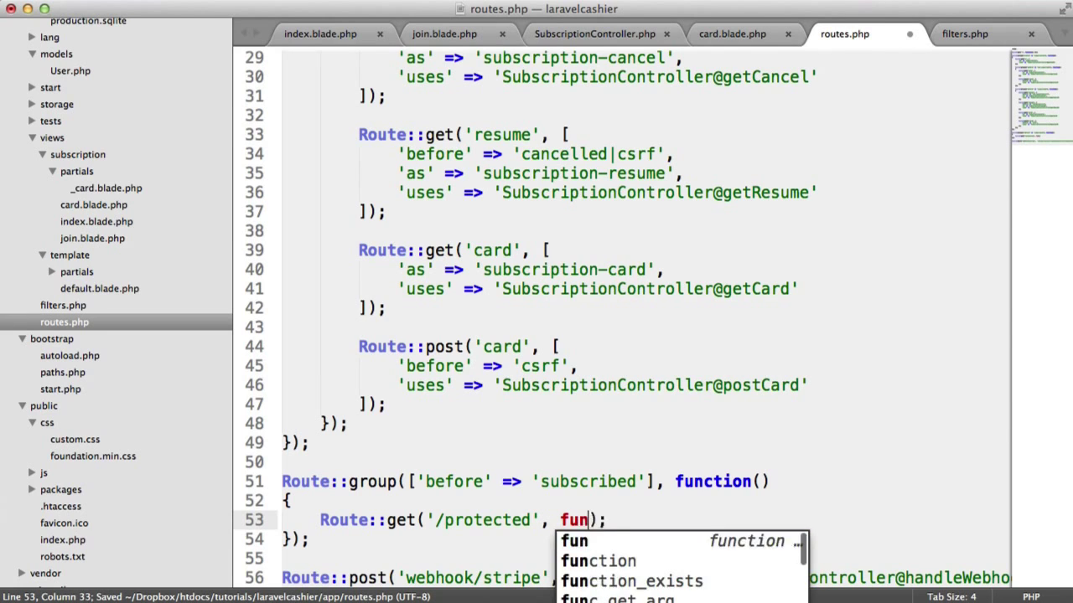
{"action": "type", "text": "ction()"}
{"action": "key", "text": "Return"}
{"action": "type", "text": "{"}
{"action": "key", "text": "Return"}
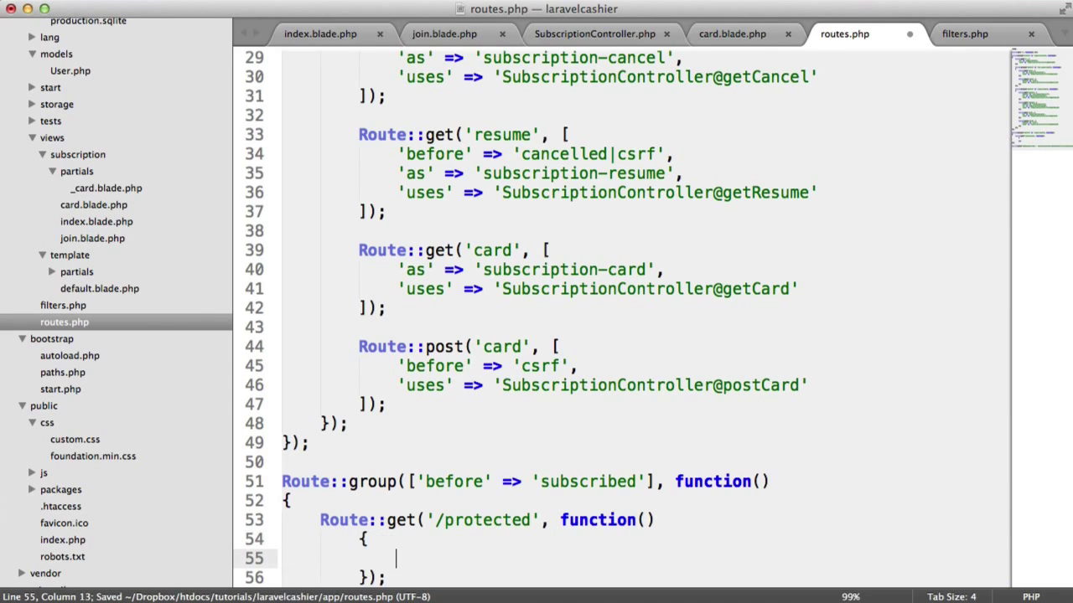
{"action": "scroll", "coordinate": [620, 335], "scroll_direction": "down", "scroll_amount": 3}
{"action": "key", "text": "shift+Up"}
{"action": "key", "text": "shift+Down"}
{"action": "key", "text": "super+bracketleft"}
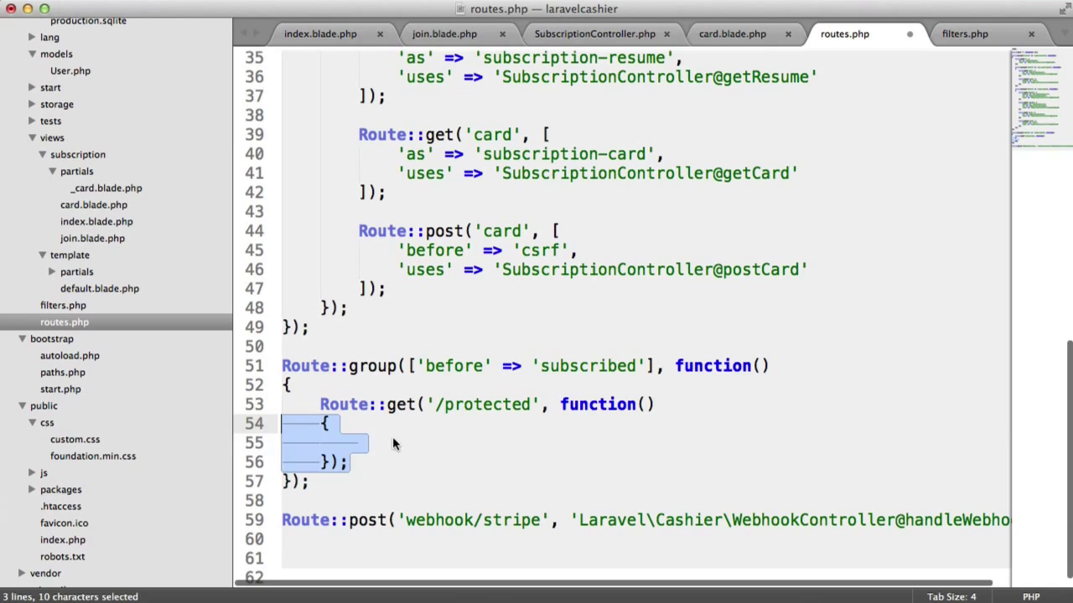
{"action": "left_click", "coordinate": [392, 437]}
{"action": "key", "text": "super+s"}
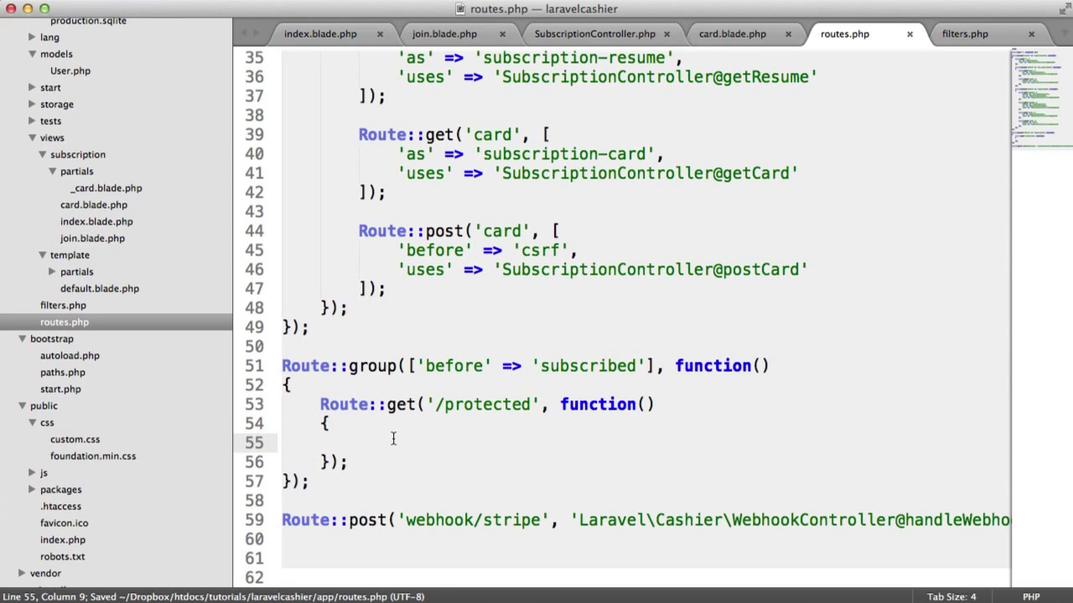
{"action": "type", "text": "echo '"}
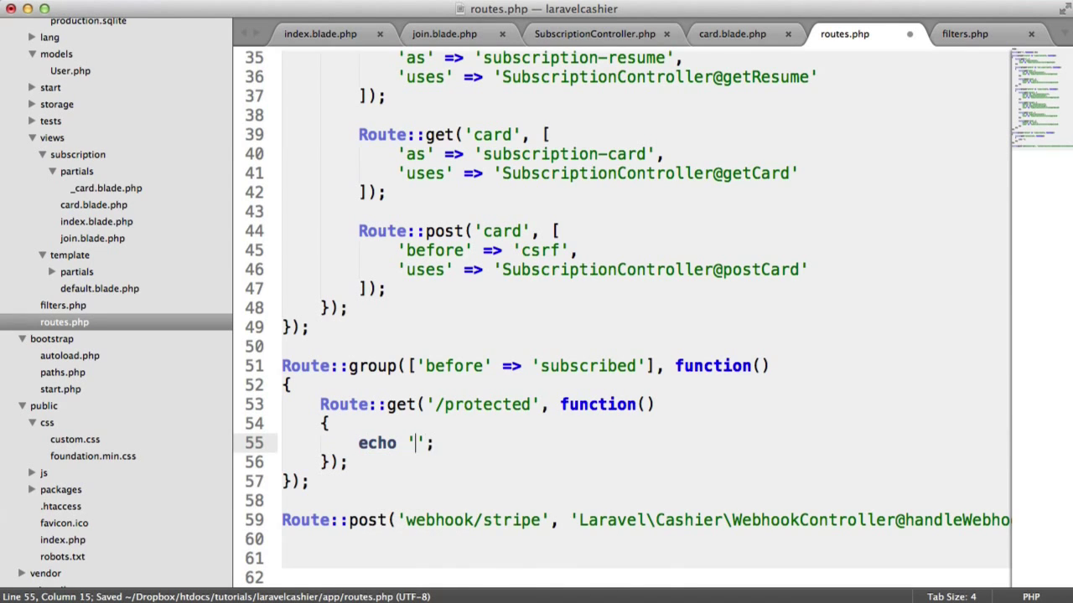
{"action": "type", "text": "Subscribed onl"}
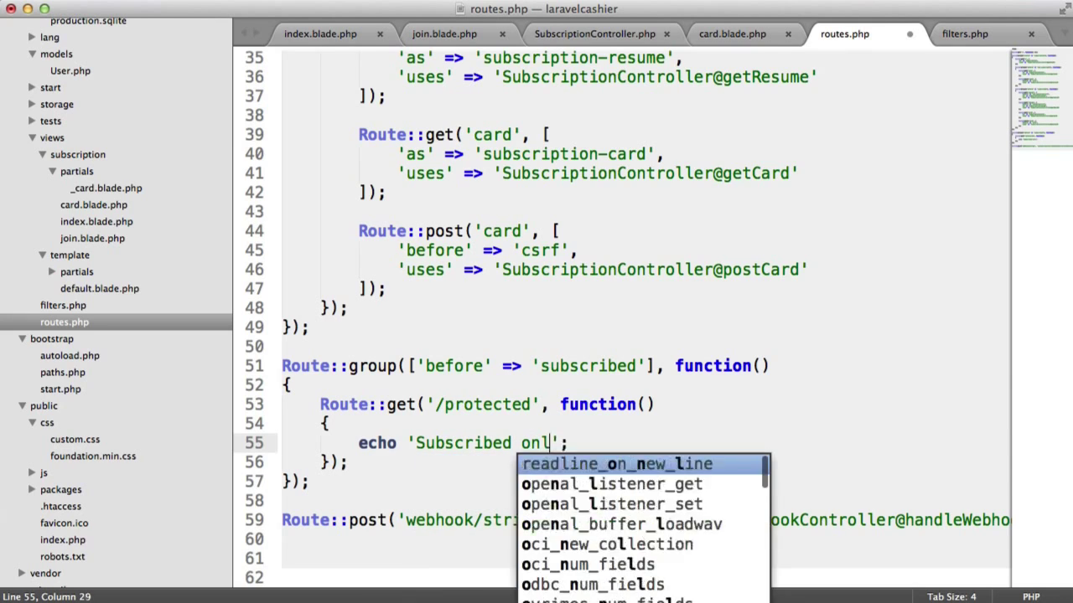
{"action": "type", "text": "y"}
{"action": "key", "text": "super+s"}
- Duplicate the whole /protected route block directly below itself
{"action": "left_click_drag", "start_coordinate": [352, 466], "coordinate": [320, 405]}
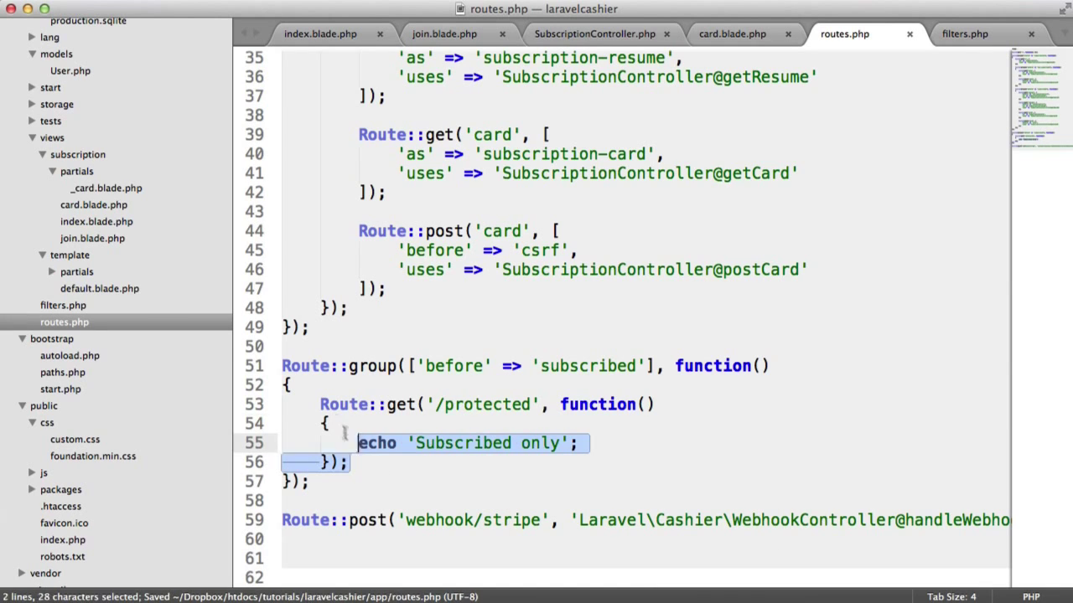
{"action": "key", "text": "super+c"}
{"action": "left_click", "coordinate": [362, 462]}
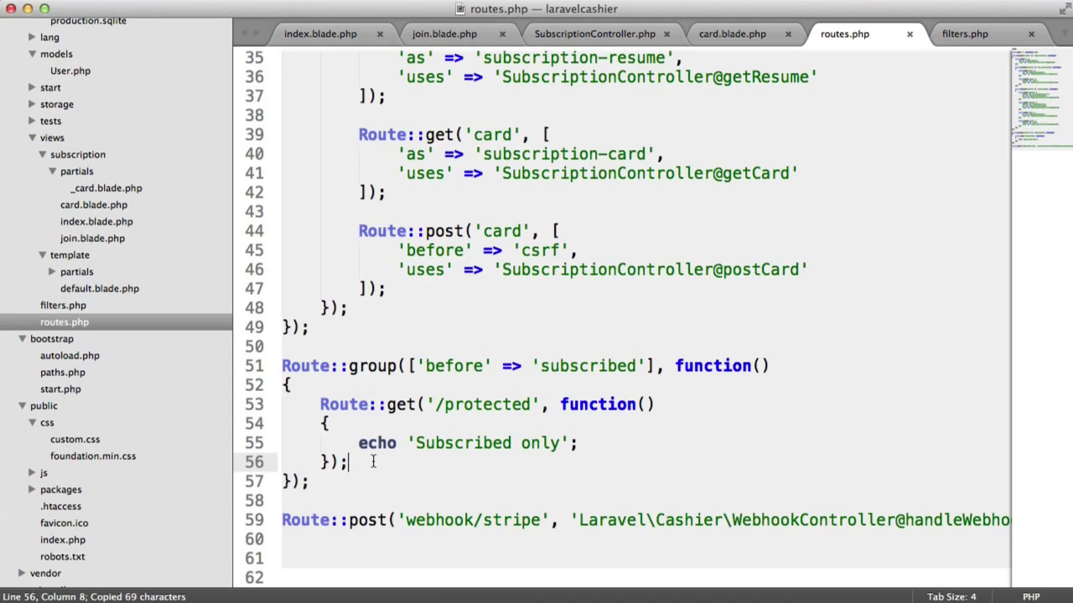
{"action": "key", "text": "Return"}
{"action": "key", "text": "Return"}
{"action": "key", "text": "super+v"}
- Rename the duplicate's path to /big and its message to 'Big only', saving the file
{"action": "double_click", "coordinate": [489, 503]}
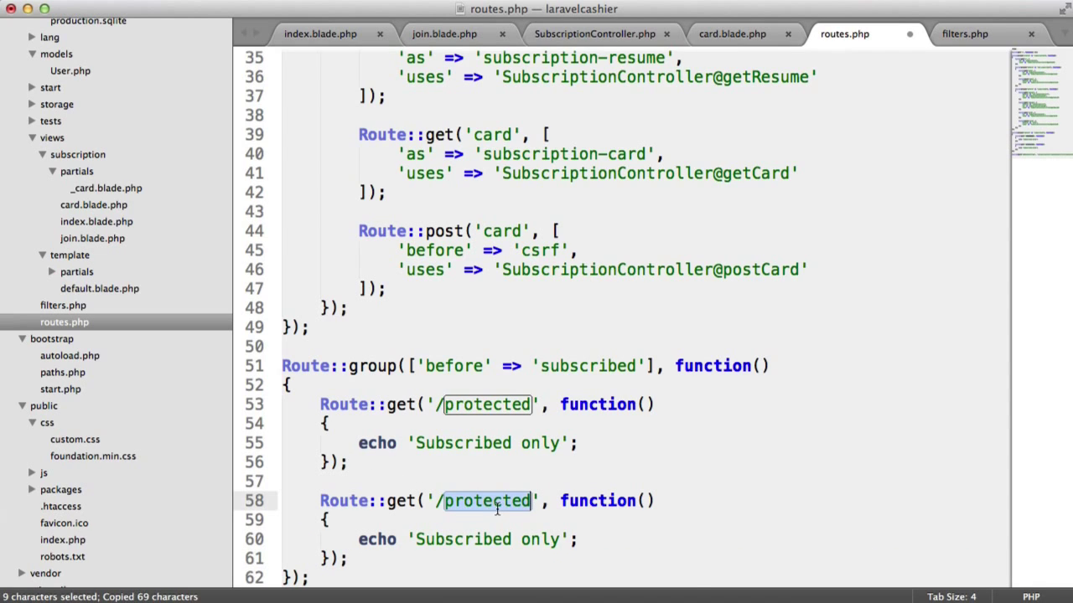
{"action": "type", "text": "bu"}
{"action": "key", "text": "BackSpace"}
{"action": "type", "text": "ig"}
{"action": "key", "text": "super+s"}
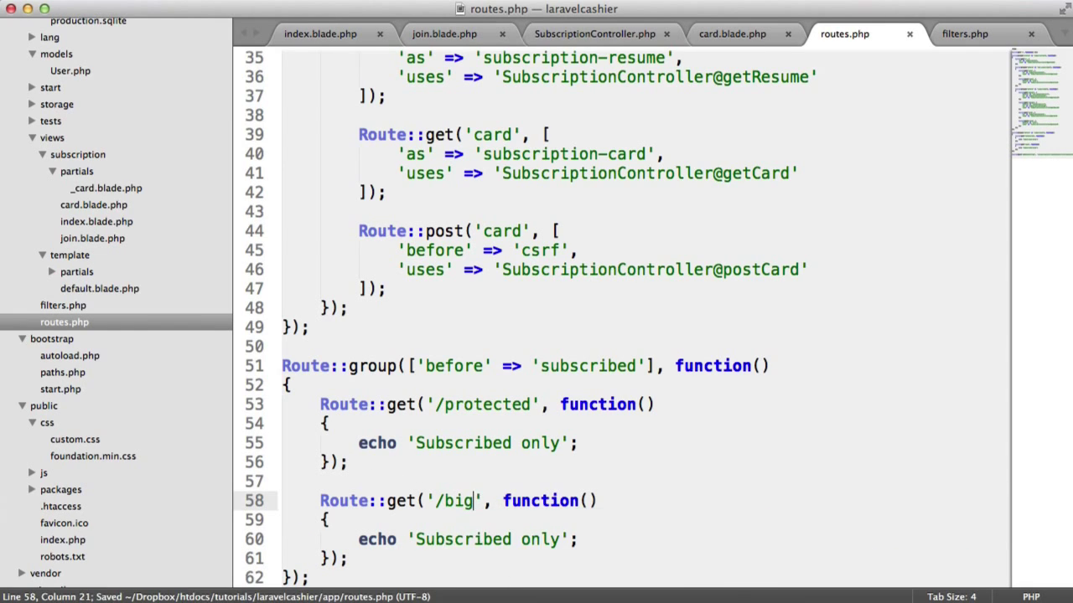
{"action": "double_click", "coordinate": [455, 539]}
{"action": "type", "text": "Big"}
{"action": "key", "text": "Escape"}
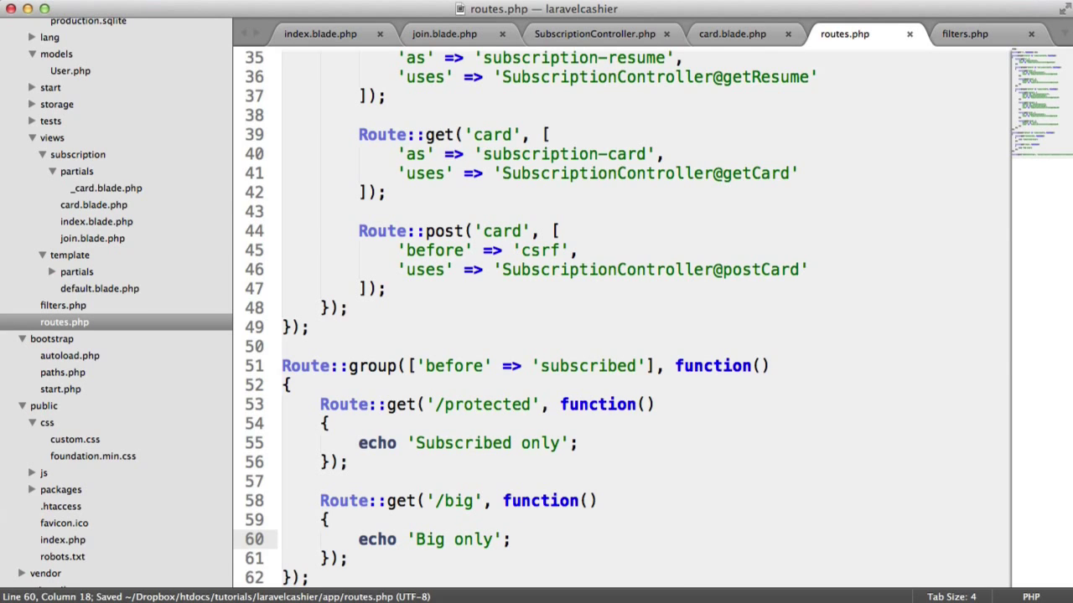
- Start a fresh line above the /big route for a nested group statement
{"action": "key", "text": "super+s"}
{"action": "left_click", "coordinate": [320, 481]}
{"action": "key", "text": "Return"}
{"action": "type", "text": "ou"}
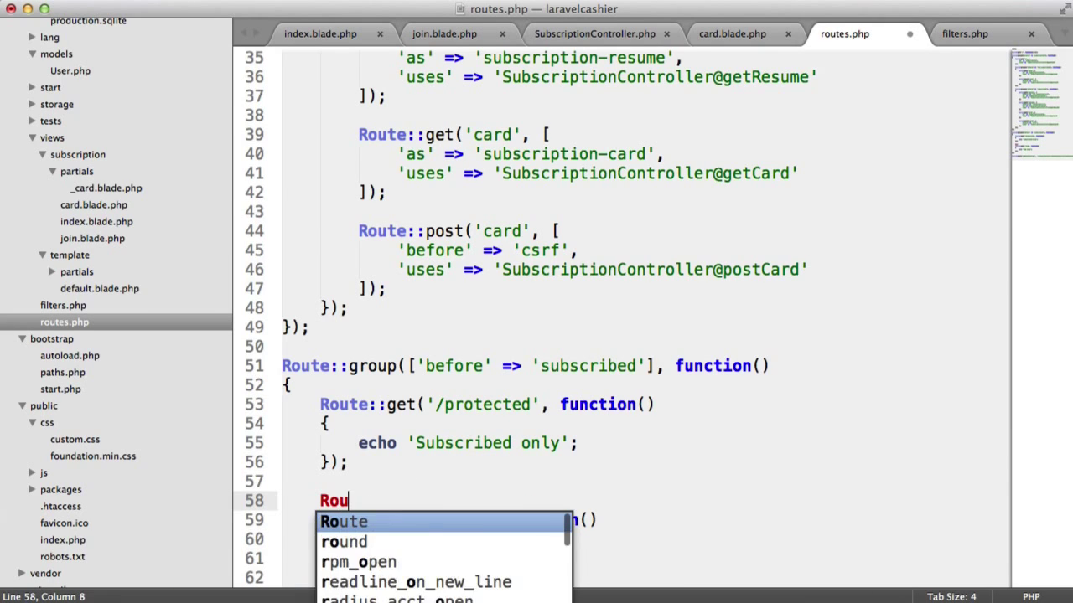
{"action": "type", "text": "te::gro"}
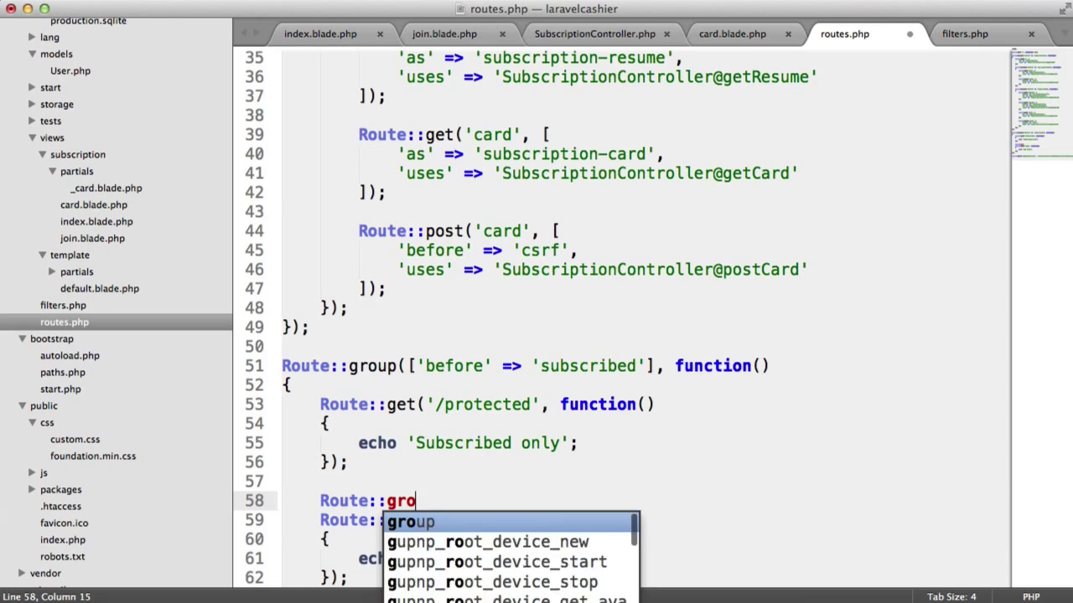
{"action": "type", "text": "up();"}
- Write Route::group(['before' => 'plan.big'], function() ...) on line 58 with its brace and body on separate lines
{"action": "key", "text": "Return"}
{"action": "key", "text": "super+s"}
{"action": "scroll", "coordinate": [536, 335], "scroll_direction": "down", "scroll_amount": 1}
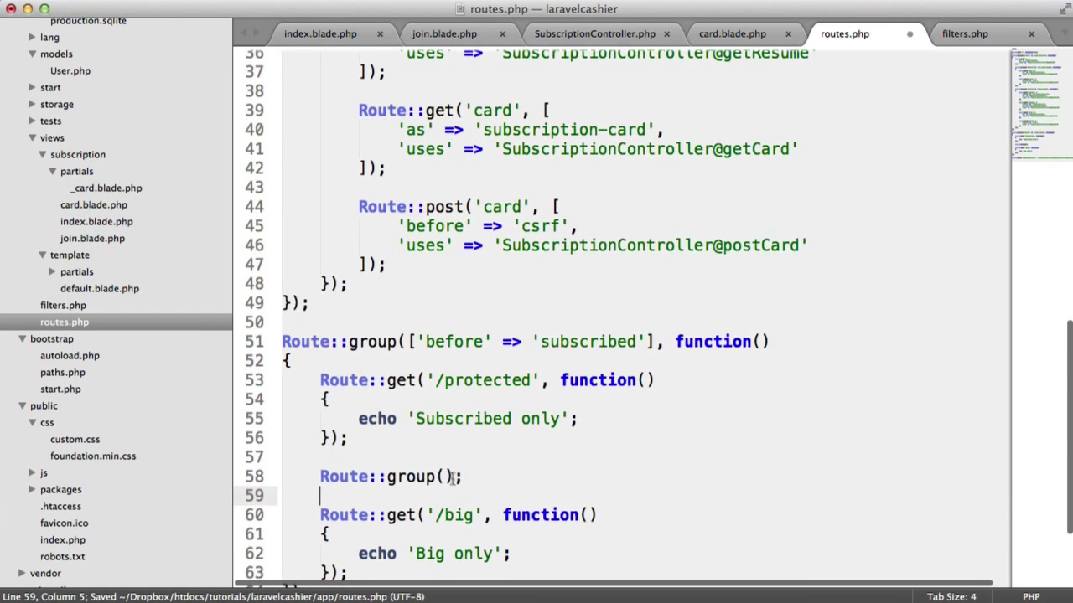
{"action": "left_click", "coordinate": [443, 488]}
{"action": "type", "text": "['be"}
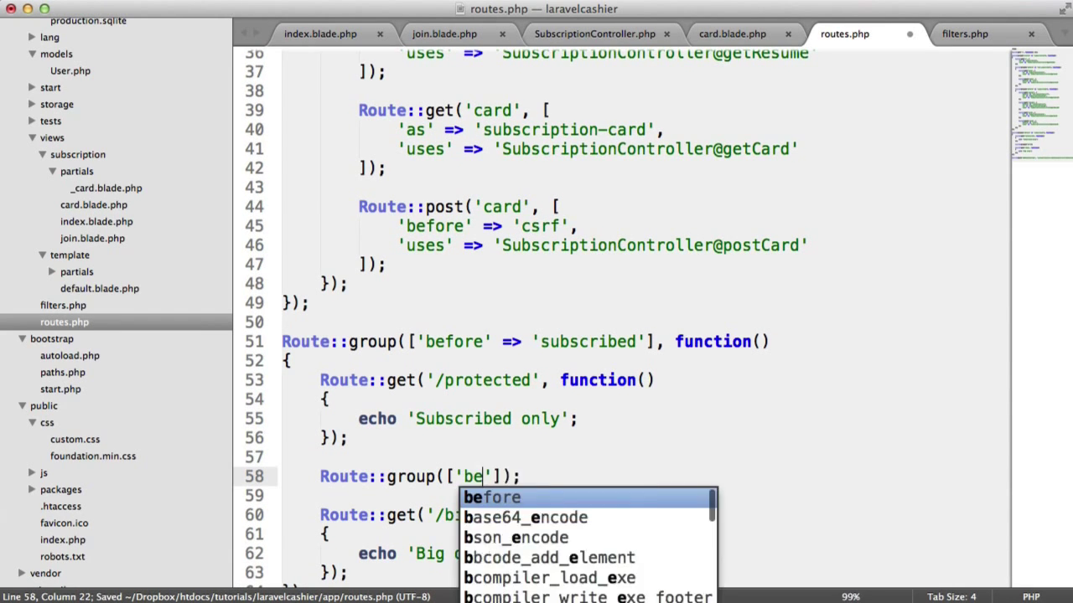
{"action": "type", "text": "fore' => "}
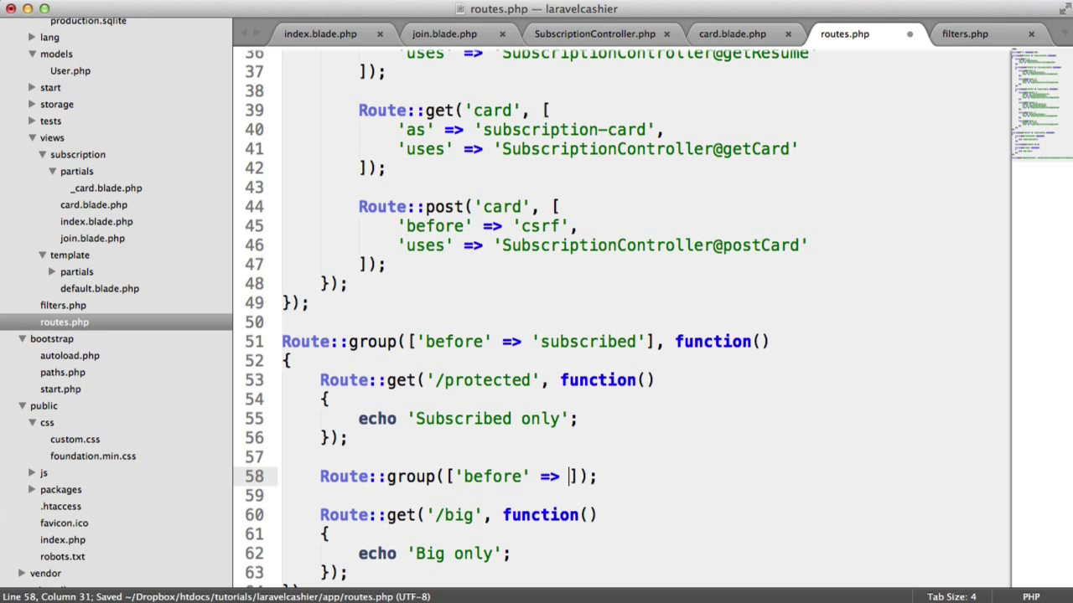
{"action": "type", "text": "'plan."}
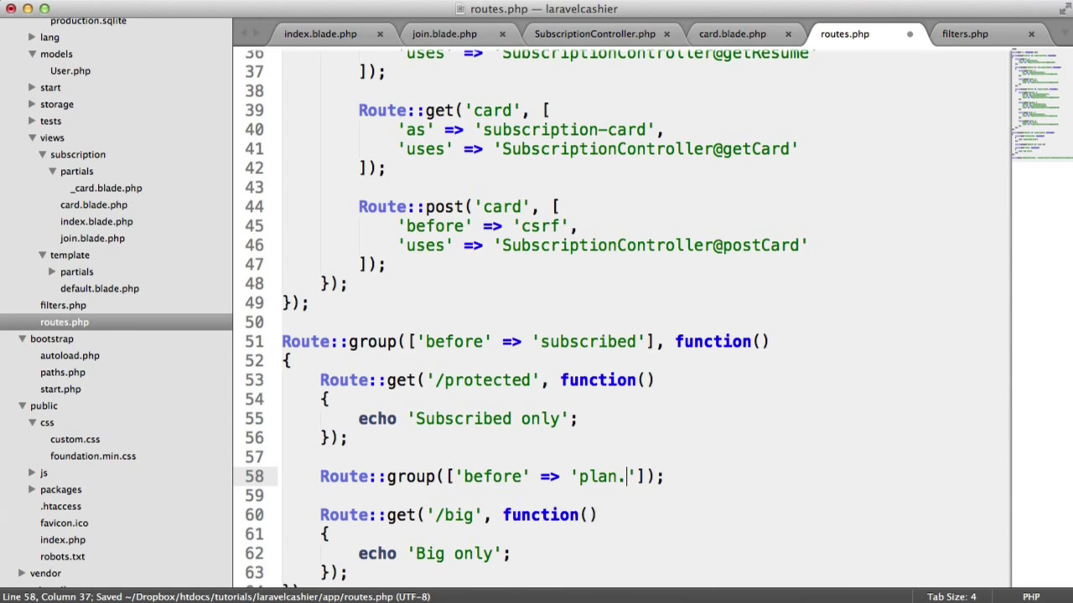
{"action": "type", "text": "big'], fu"}
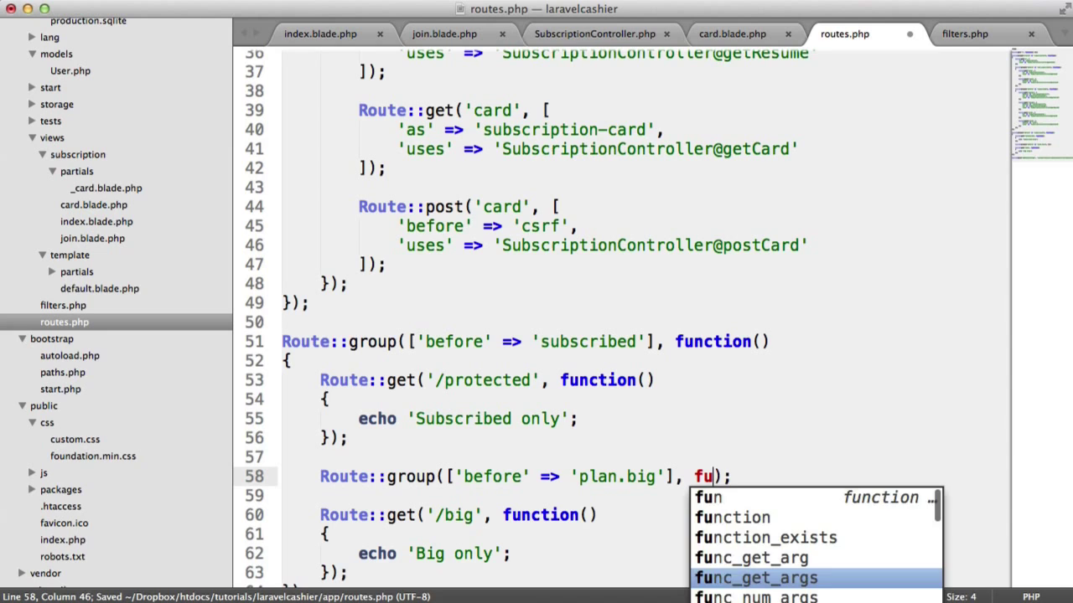
{"action": "type", "text": "nction() {"}
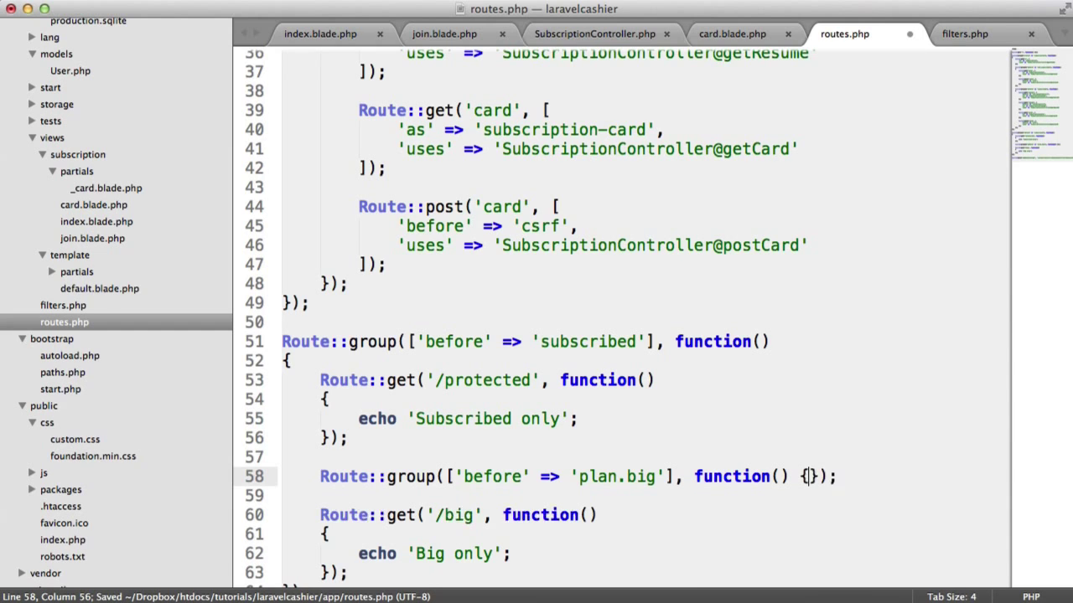
{"action": "key", "text": "Return"}
{"action": "left_click", "coordinate": [802, 476]}
{"action": "key", "text": "Return"}
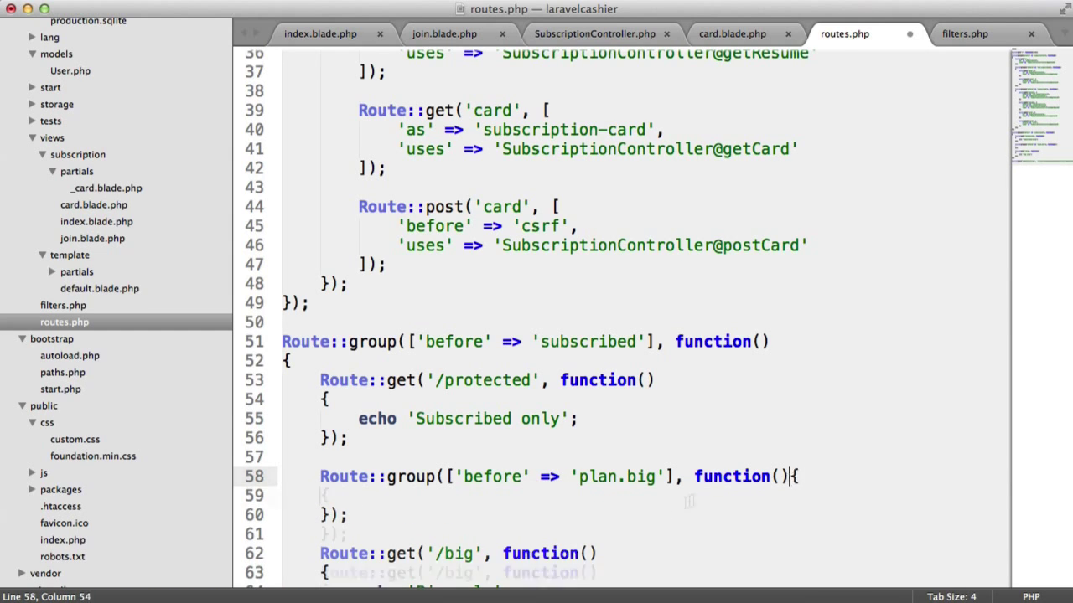
{"action": "scroll", "coordinate": [536, 335], "scroll_direction": "down", "scroll_amount": 5}
- Move the /big route up into the plan.big group, correct its indentation, and save routes.php
{"action": "left_click_drag", "start_coordinate": [348, 463], "coordinate": [320, 405]}
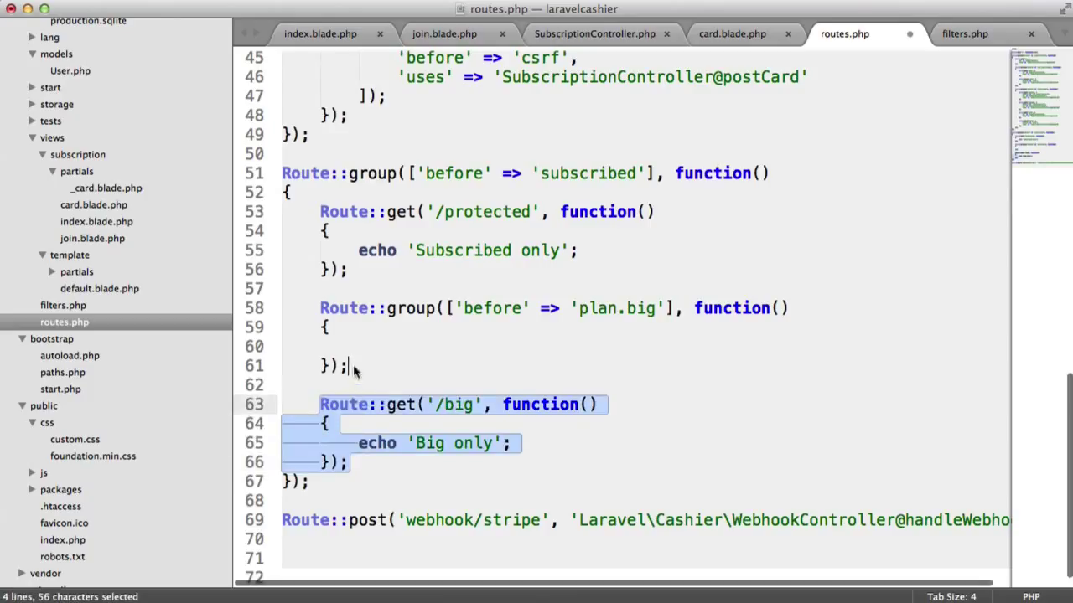
{"action": "key", "text": "ctrl+super+Up"}
{"action": "key", "text": "ctrl+super+Up"}
{"action": "key", "text": "ctrl+super+Up"}
{"action": "left_click", "coordinate": [368, 346]}
{"action": "left_click_drag", "start_coordinate": [282, 346], "coordinate": [352, 405]}
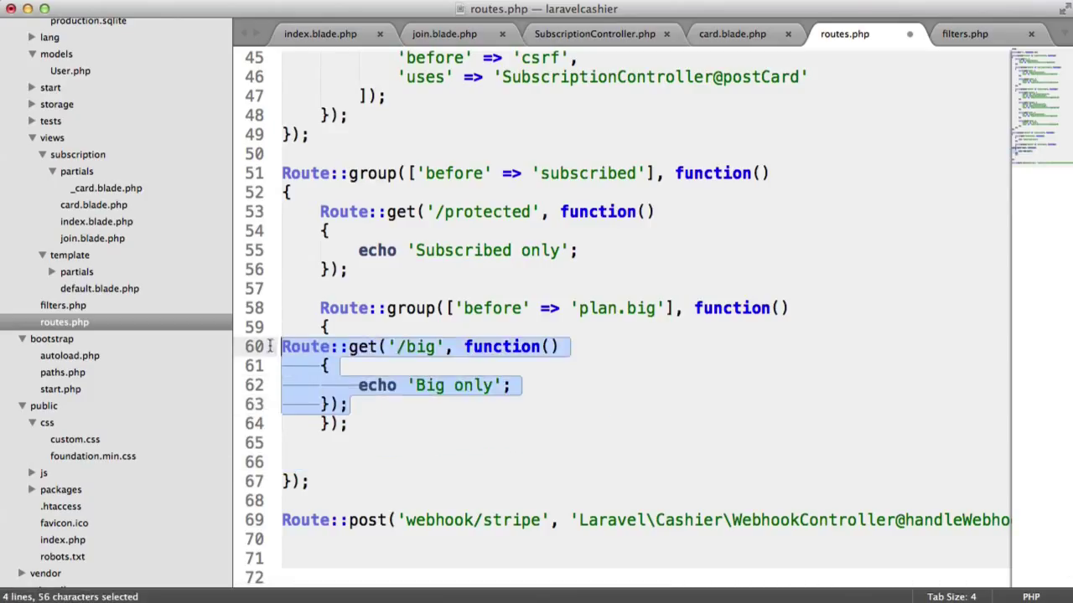
{"action": "key", "text": "Tab"}
{"action": "left_click", "coordinate": [369, 366]}
{"action": "left_click_drag", "start_coordinate": [427, 405], "coordinate": [363, 369]}
{"action": "key", "text": "shift+Tab"}
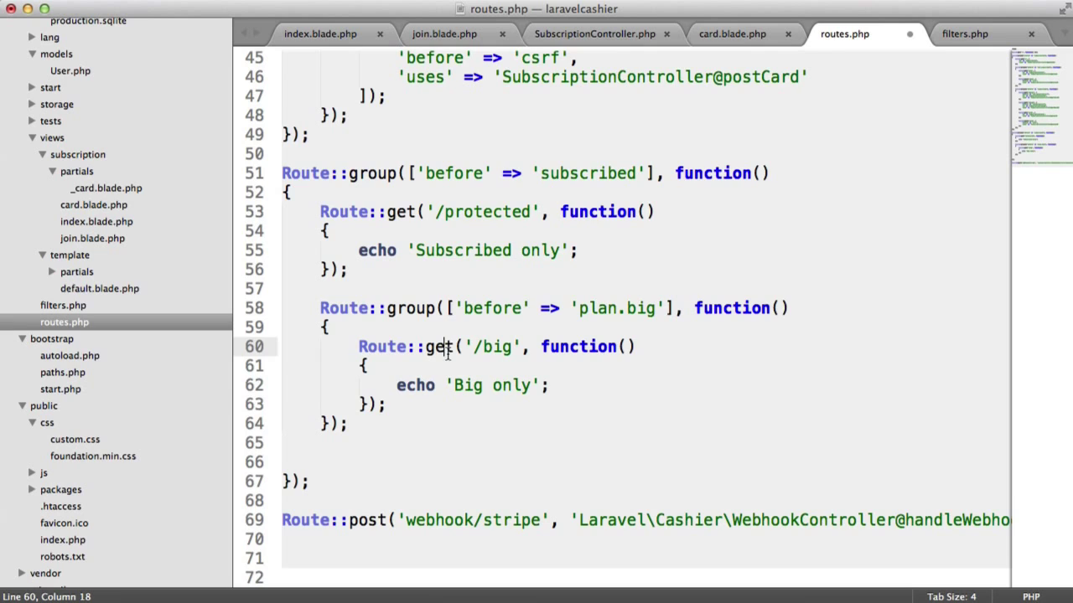
{"action": "left_click", "coordinate": [385, 405]}
{"action": "key", "text": "super+s"}
{"action": "scroll", "coordinate": [536, 335], "scroll_direction": "up", "scroll_amount": 1}
- Remove the extra blank lines below the group, look over the whole subscribed group, and save
{"action": "left_click", "coordinate": [348, 481]}
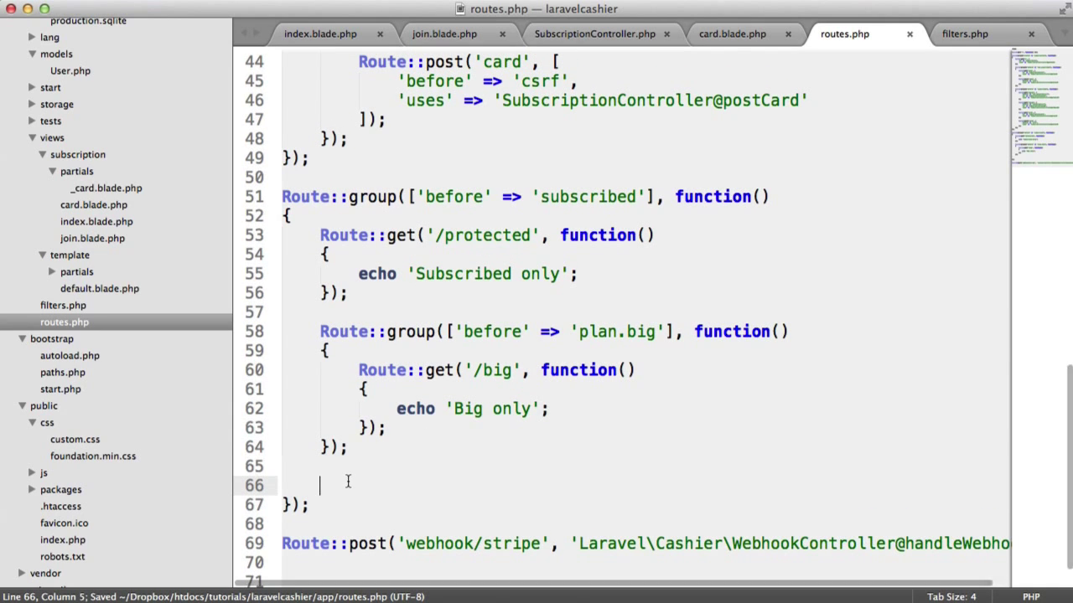
{"action": "key", "text": "BackSpace"}
{"action": "key", "text": "BackSpace"}
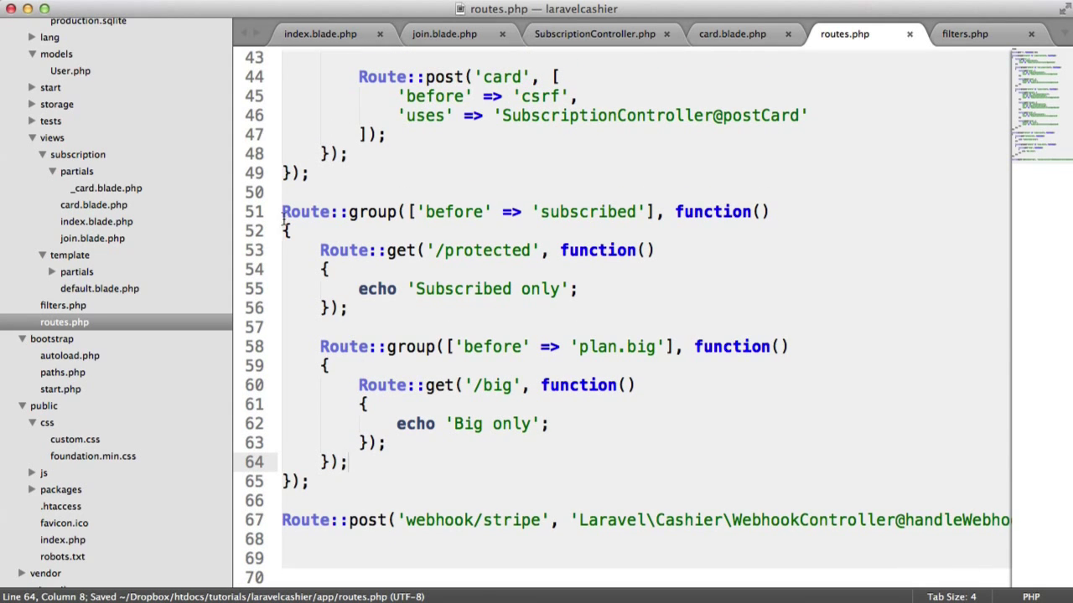
{"action": "left_click", "coordinate": [284, 212]}
{"action": "left_click_drag", "start_coordinate": [283, 211], "coordinate": [310, 482]}
{"action": "left_click", "coordinate": [345, 482]}
{"action": "key", "text": "super+s"}
{"action": "scroll", "coordinate": [536, 335], "scroll_direction": "up", "scroll_amount": 15}
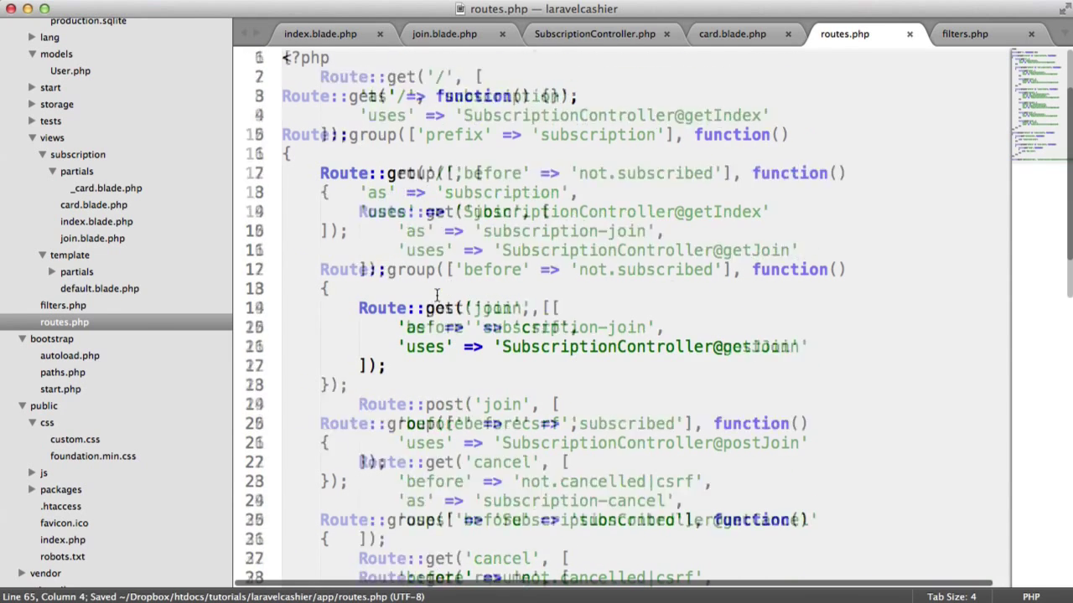
- Review the subscription prefix group and the /protected route block, then save routes.php
{"action": "double_click", "coordinate": [608, 134]}
{"action": "scroll", "coordinate": [621, 336], "scroll_direction": "down", "scroll_amount": 8}
{"action": "scroll", "coordinate": [621, 336], "scroll_direction": "down", "scroll_amount": 5}
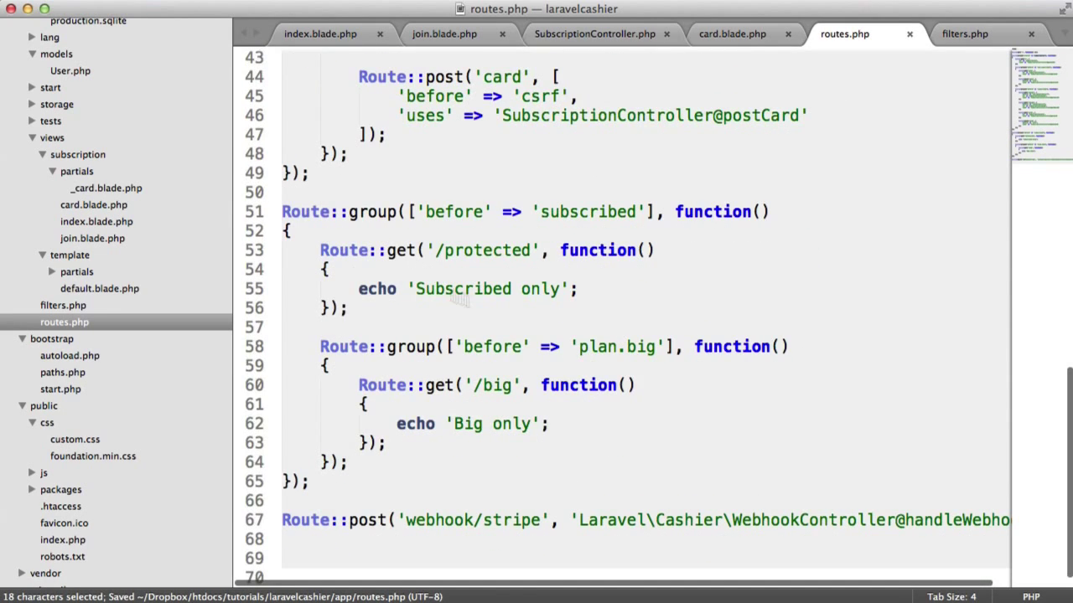
{"action": "left_click", "coordinate": [363, 484]}
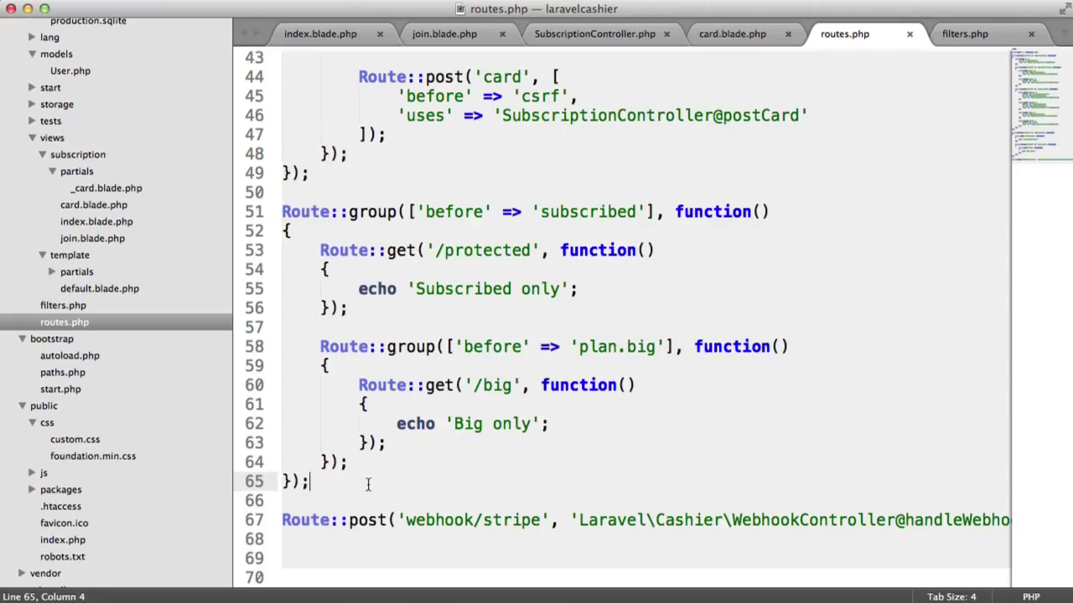
{"action": "left_click_drag", "start_coordinate": [319, 249], "coordinate": [381, 307]}
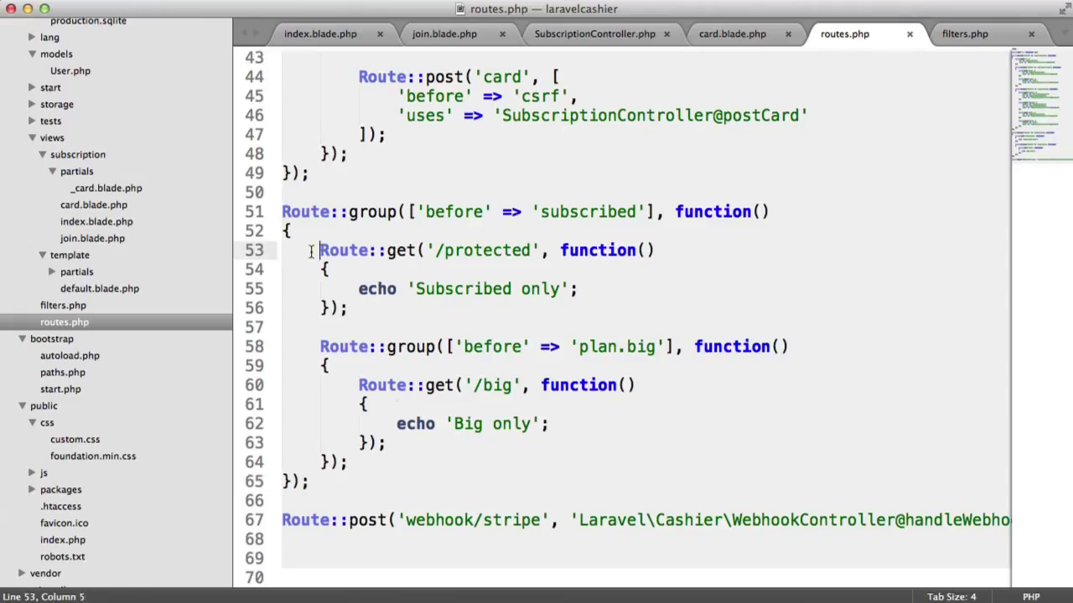
{"action": "left_click", "coordinate": [445, 269]}
{"action": "double_click", "coordinate": [490, 249]}
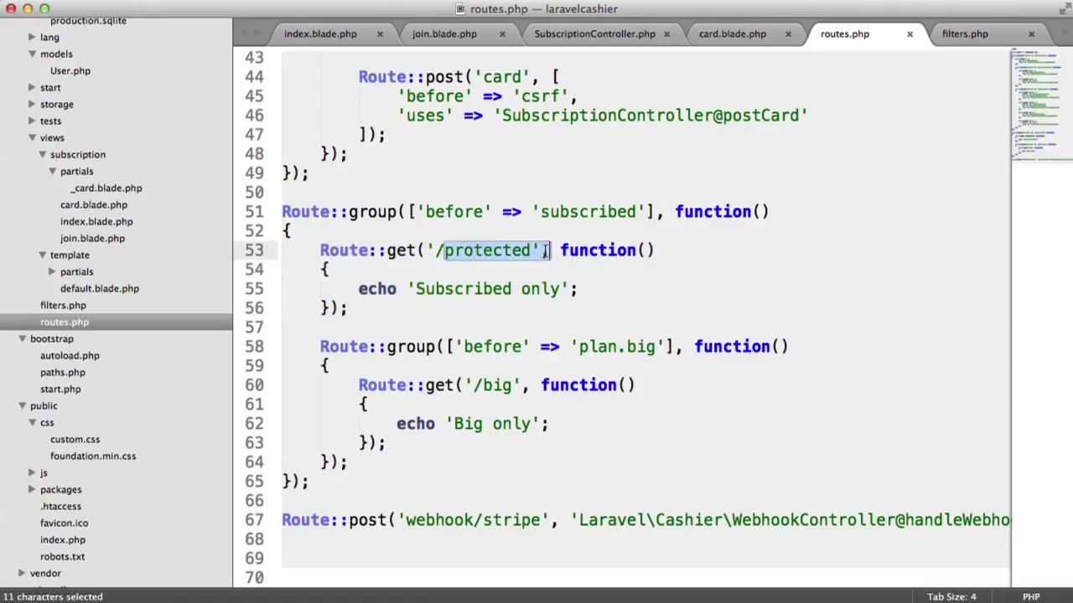
{"action": "left_click", "coordinate": [586, 250]}
{"action": "left_click", "coordinate": [442, 307]}
{"action": "key", "text": "super+s"}
{"action": "left_click", "coordinate": [458, 290]}
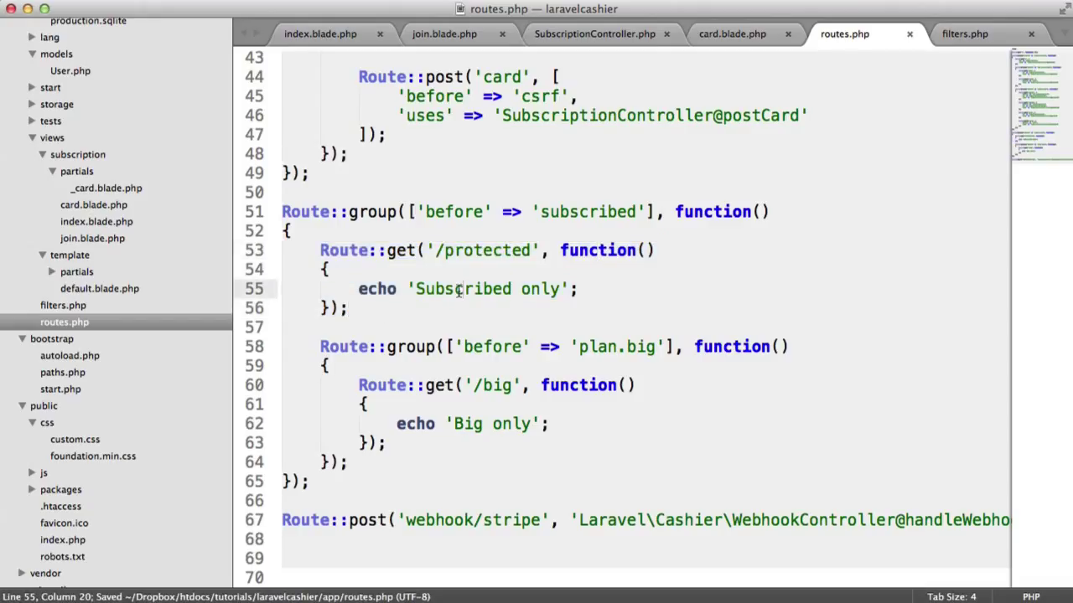
- Check the nested group's 'before' => 'plan.big' filter name and switch to filters.php
{"action": "left_click", "coordinate": [480, 347]}
{"action": "left_click_drag", "start_coordinate": [444, 347], "coordinate": [586, 347]}
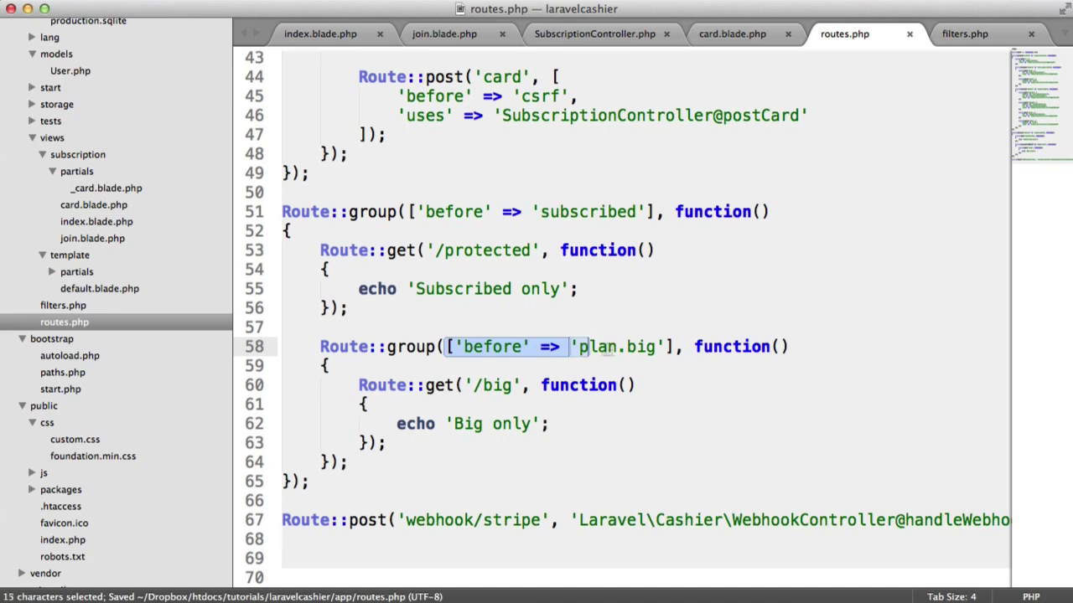
{"action": "left_click", "coordinate": [683, 347]}
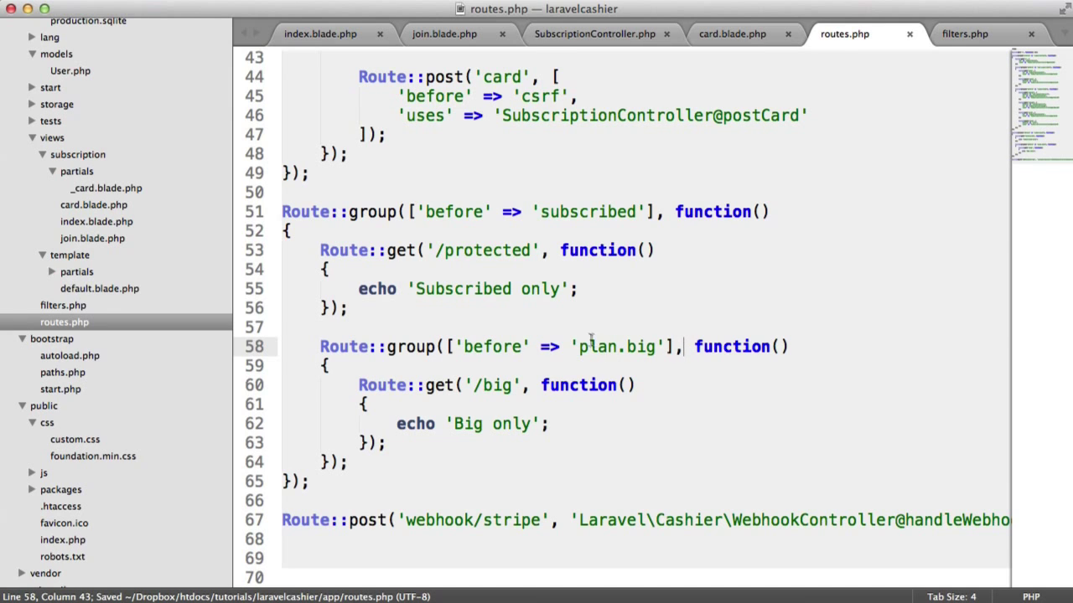
{"action": "left_click_drag", "start_coordinate": [577, 346], "coordinate": [655, 346]}
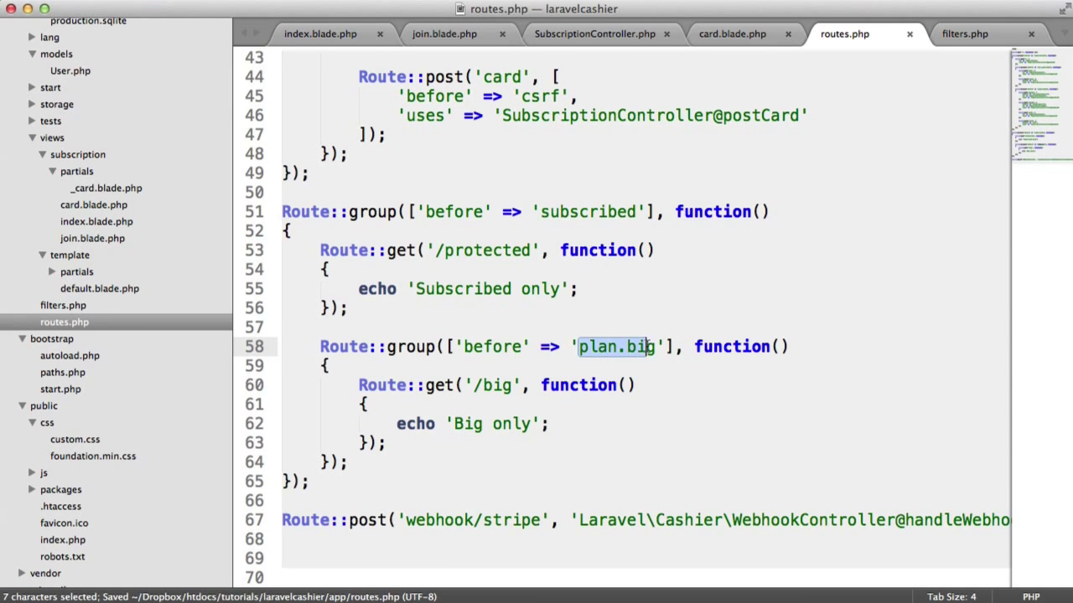
{"action": "left_click", "coordinate": [60, 307]}
{"action": "scroll", "coordinate": [491, 384], "scroll_direction": "down", "scroll_amount": 1}
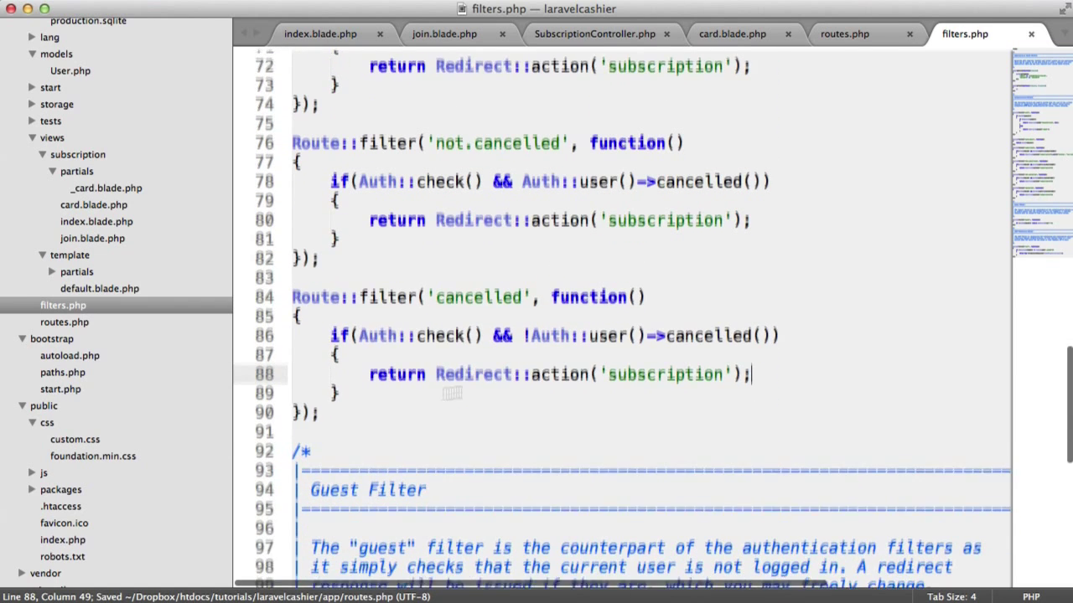
{"action": "left_click_drag", "start_coordinate": [320, 410], "coordinate": [274, 284]}
- Duplicate the cancelled filter below itself, rename the copy plan.big, and save filters.php
{"action": "key", "text": "super+c"}
{"action": "left_click", "coordinate": [380, 385]}
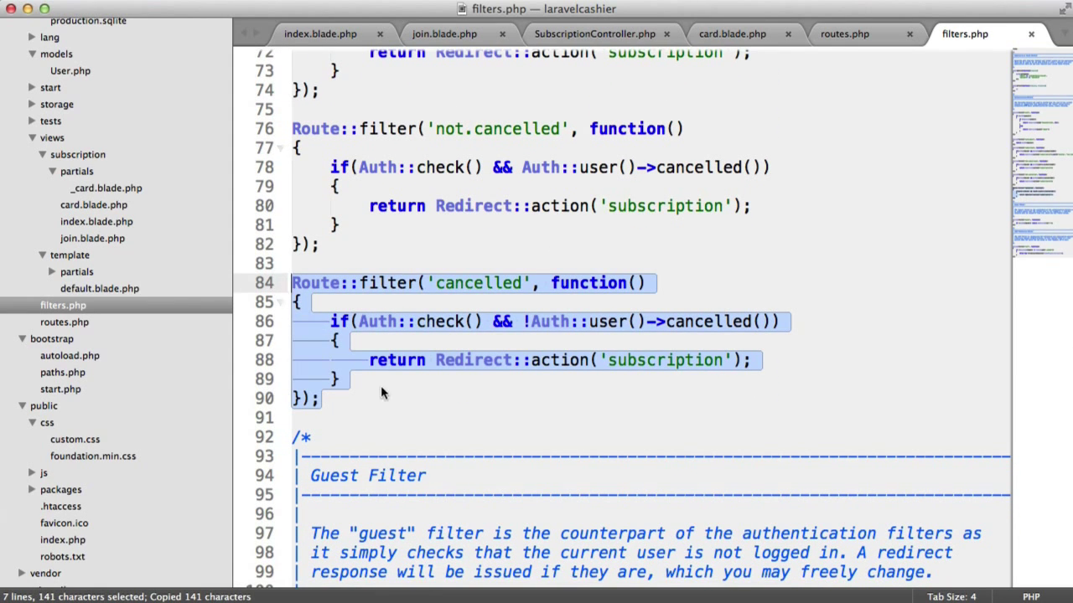
{"action": "key", "text": "Return"}
{"action": "key", "text": "Return"}
{"action": "key", "text": "super+v"}
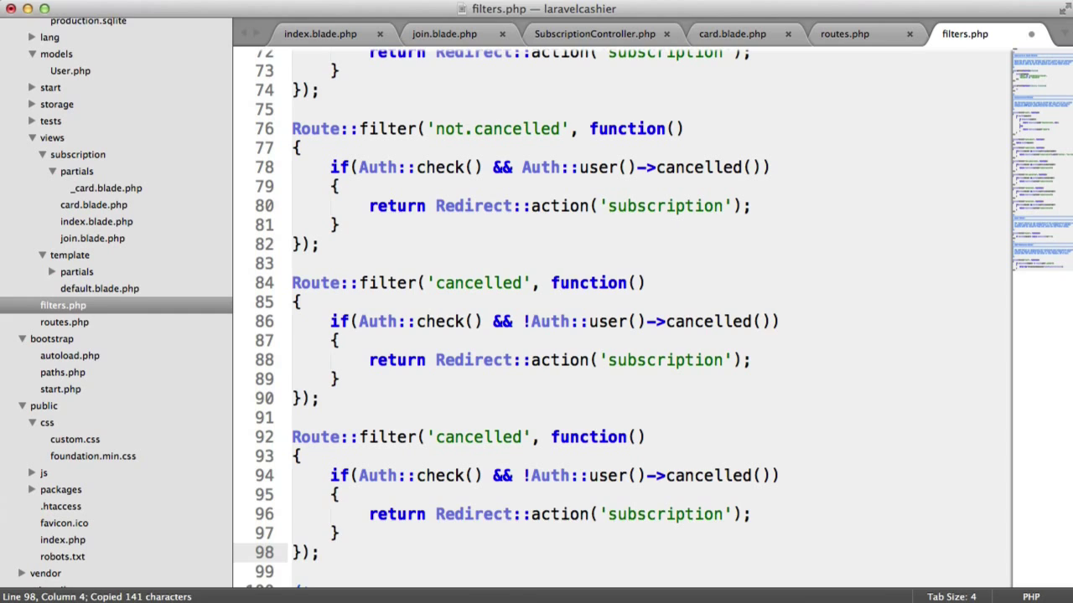
{"action": "double_click", "coordinate": [478, 437]}
{"action": "type", "text": "plan."}
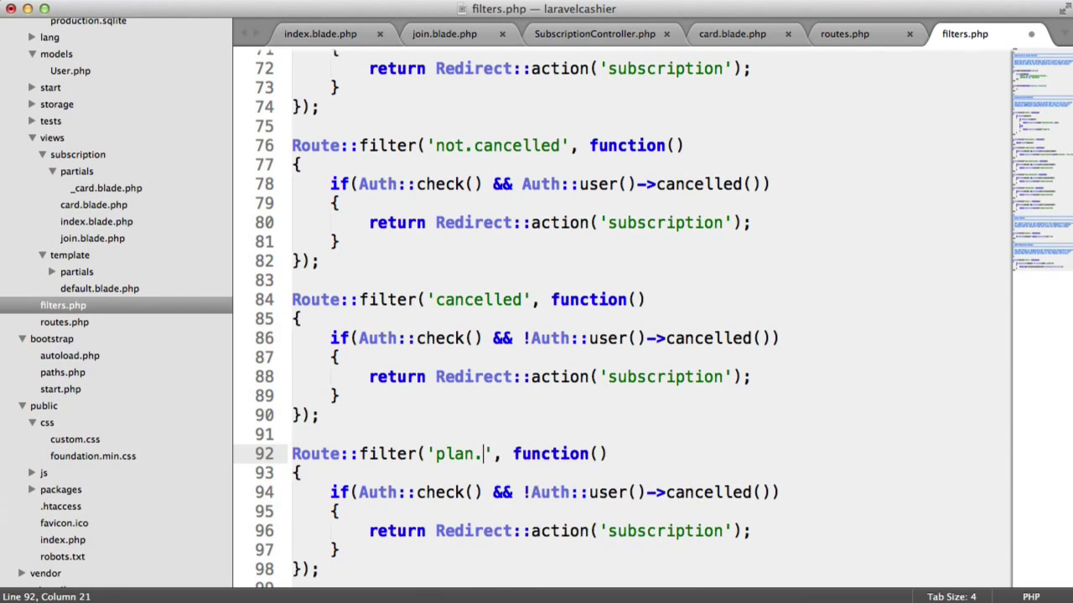
{"action": "type", "text": "big"}
{"action": "key", "text": "super+s"}
{"action": "scroll", "coordinate": [431, 419], "scroll_direction": "down", "scroll_amount": 2}
- Rewrite the plan.big filter's user condition, replacing the cancelled() check, and save
{"action": "left_click", "coordinate": [365, 417]}
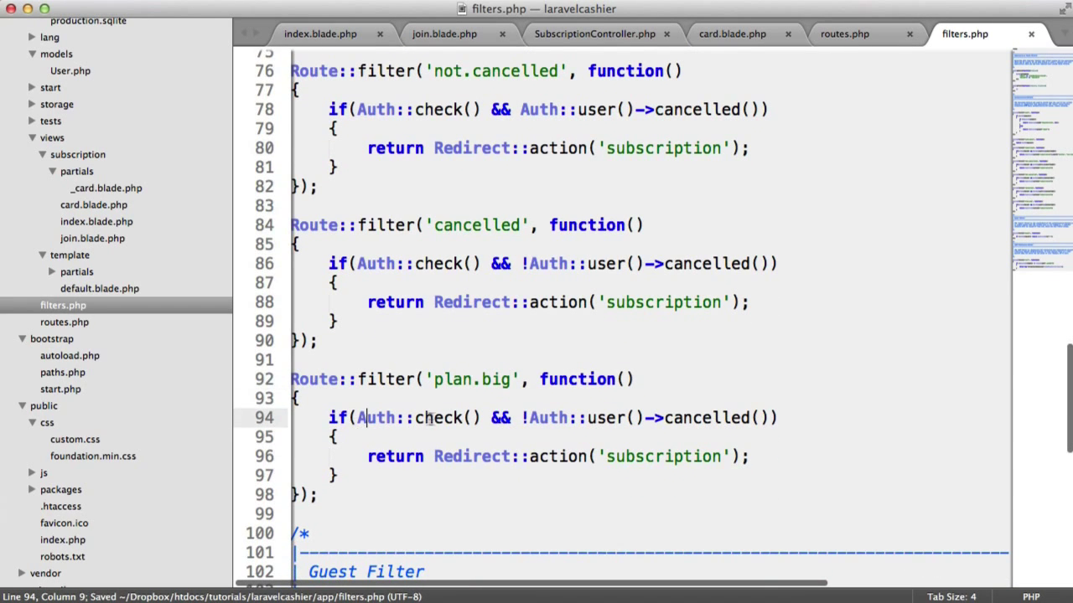
{"action": "left_click", "coordinate": [526, 419]}
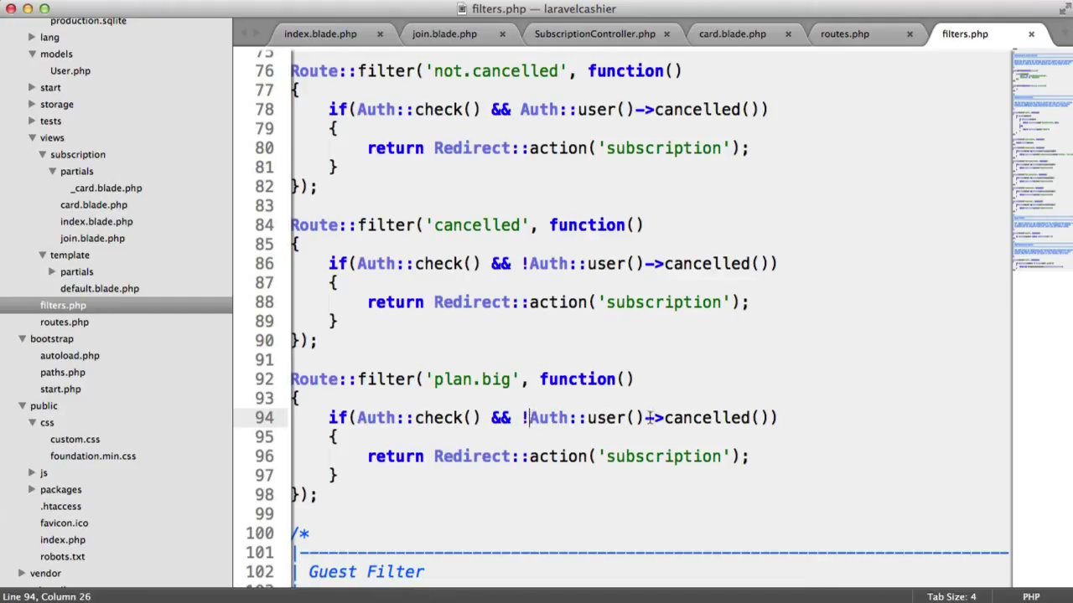
{"action": "left_click_drag", "start_coordinate": [665, 418], "coordinate": [771, 417]}
{"action": "key", "text": "BackSpace"}
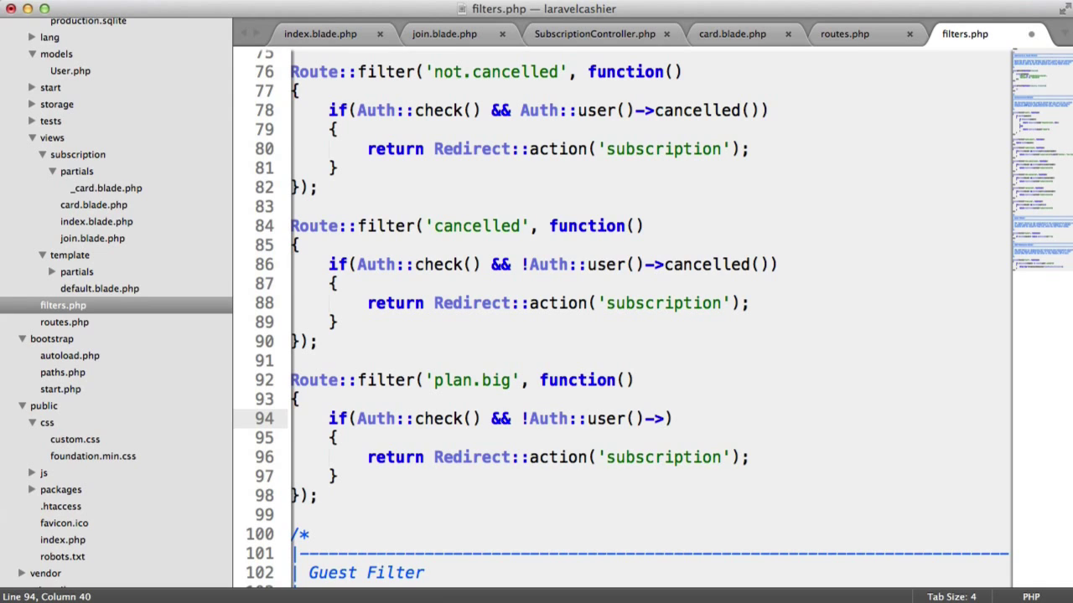
{"action": "type", "text": "onPlan("}
{"action": "key", "text": "ctrl+s"}
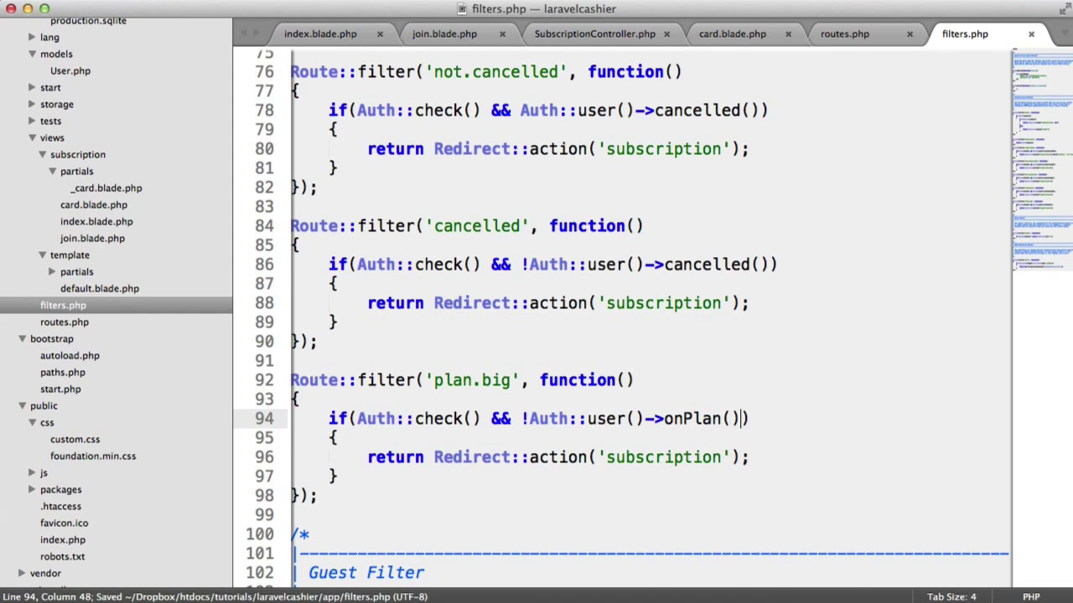
{"action": "type", "text": "'"}
{"action": "type", "text": "bi"}
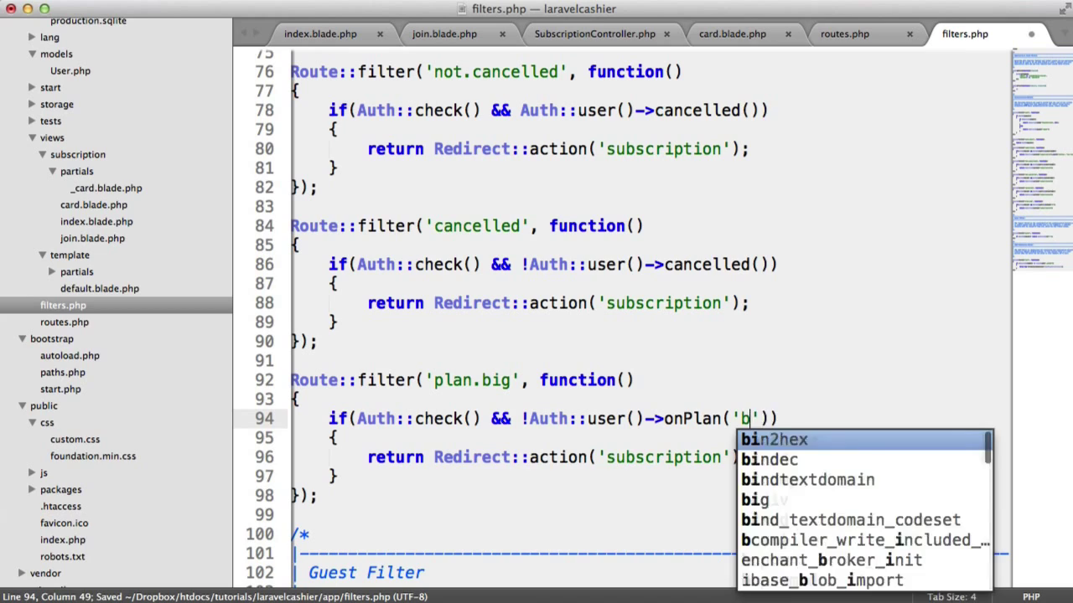
{"action": "type", "text": "g"}
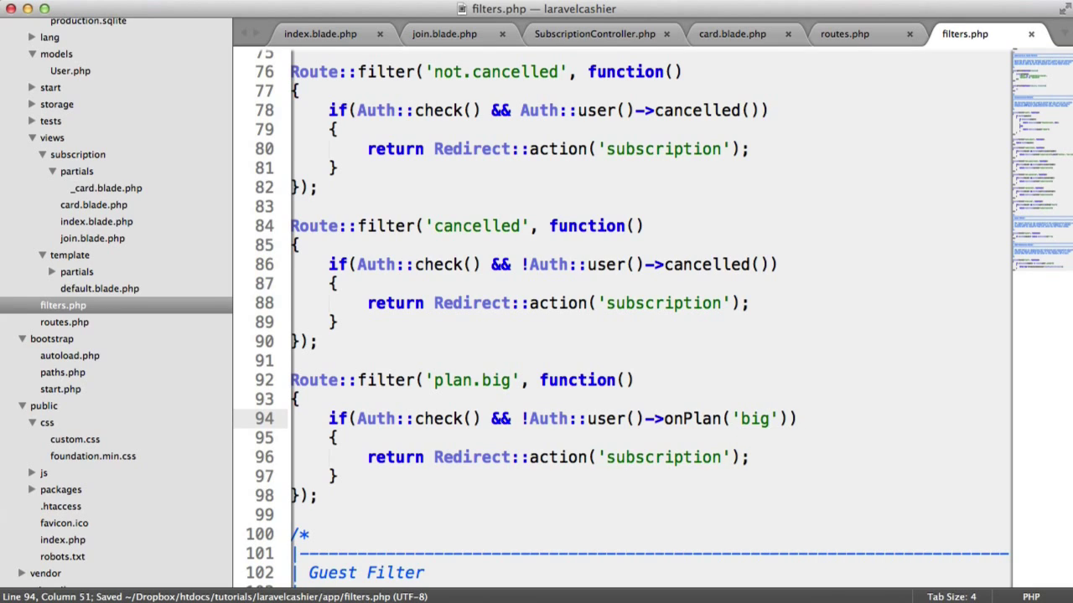
- Keep the redirect to subscription and append ->with('notice', 'You need to be on the big plan to access that.'), then save
{"action": "double_click", "coordinate": [668, 461]}
{"action": "type", "text": "home"}
{"action": "key", "text": "BackSpace"}
{"action": "key", "text": "BackSpace"}
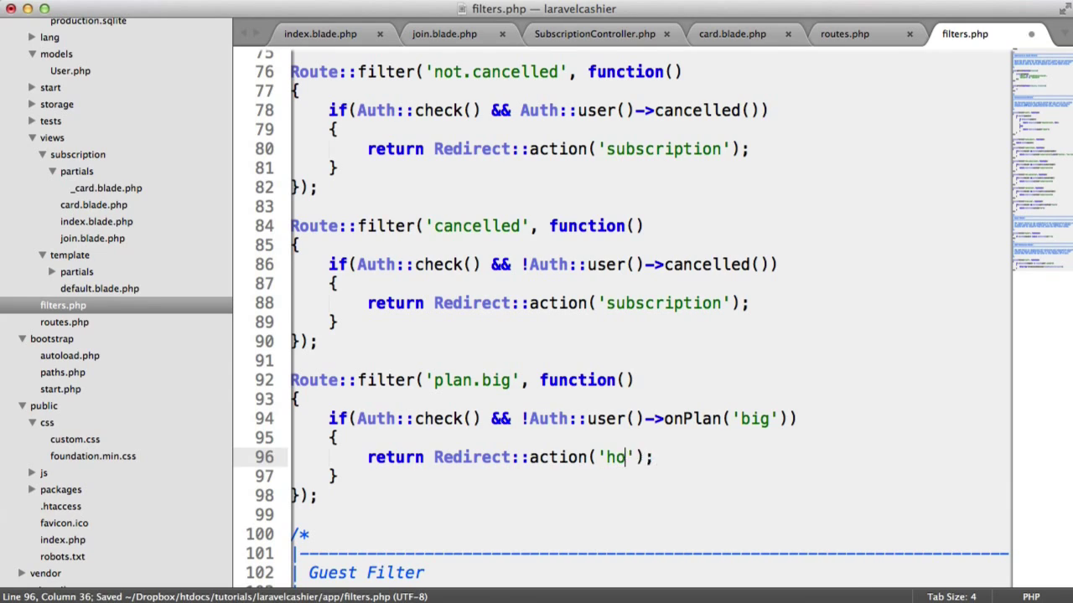
{"action": "key", "text": "super+z"}
{"action": "key", "text": "super+z"}
{"action": "left_click", "coordinate": [744, 459]}
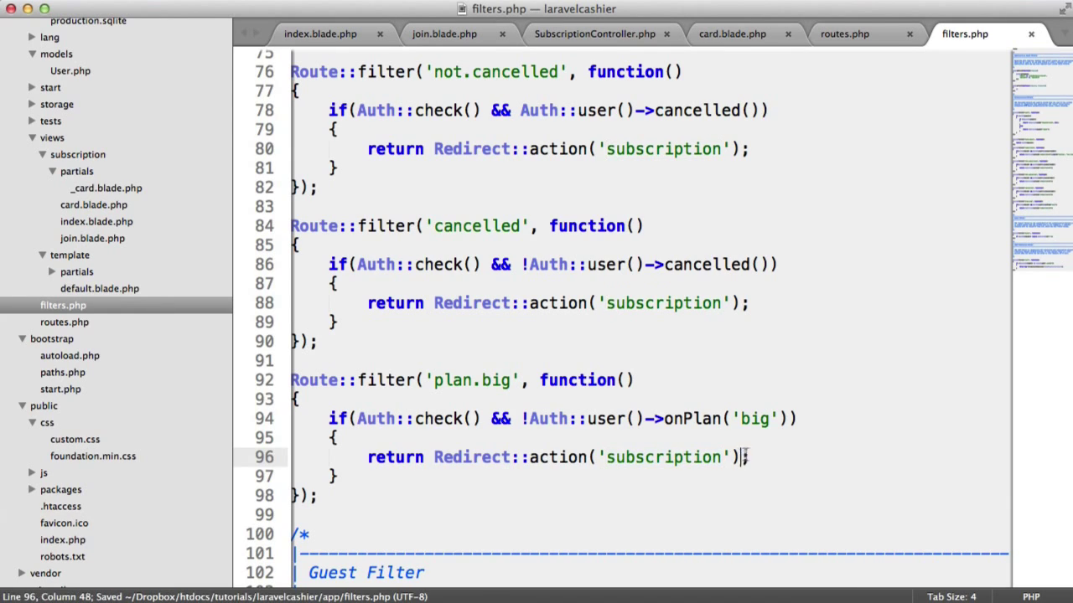
{"action": "type", "text": "->"}
{"action": "type", "text": "with("}
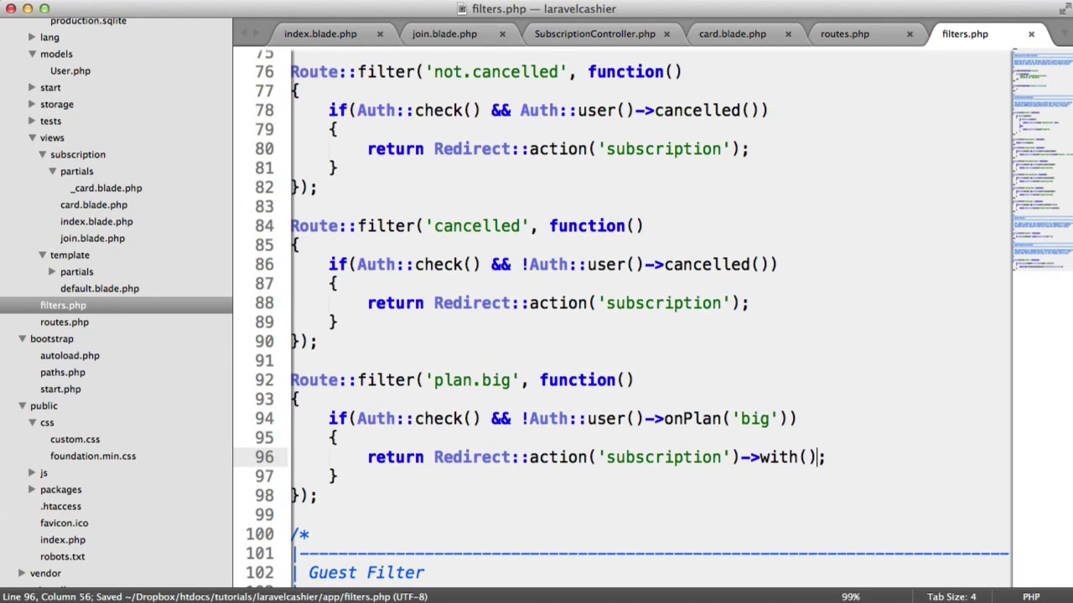
{"action": "type", "text": "'notice"}
{"action": "key", "text": "Right"}
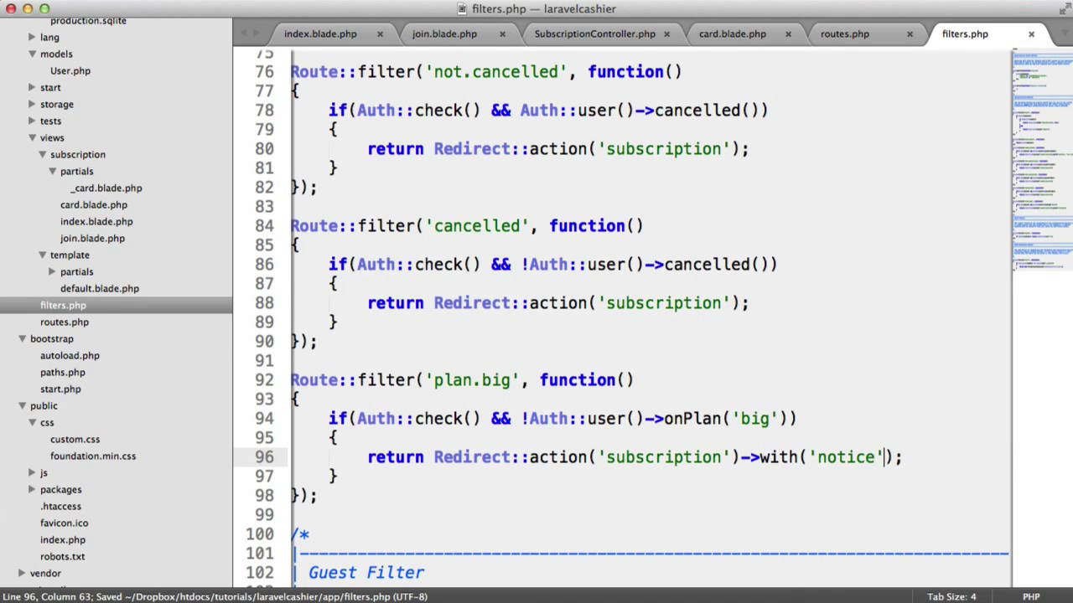
{"action": "type", "text": ", 'You ne"}
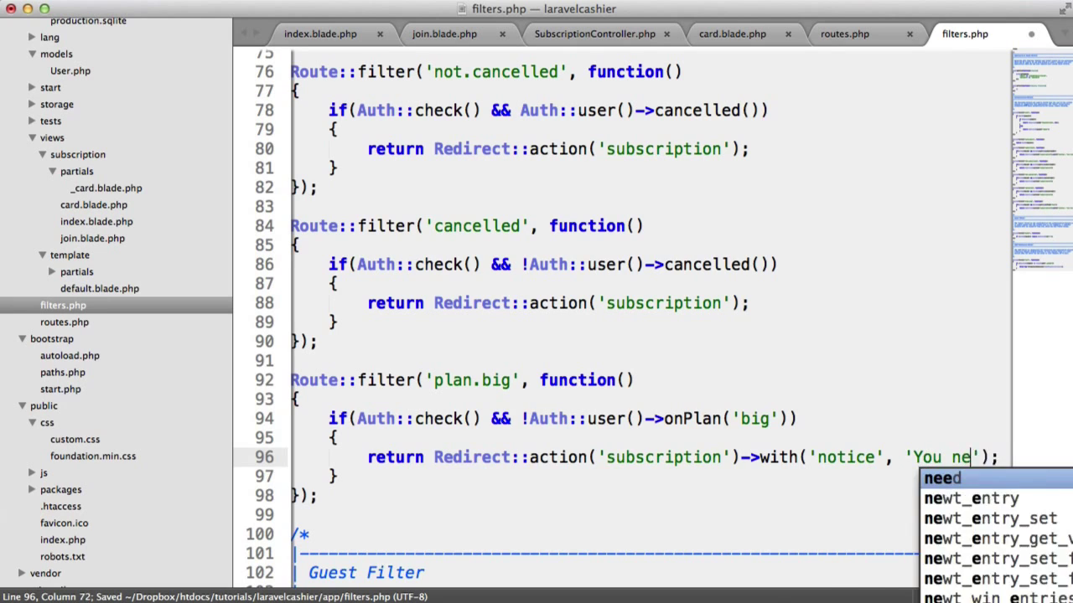
{"action": "type", "text": "ed to be on the big "}
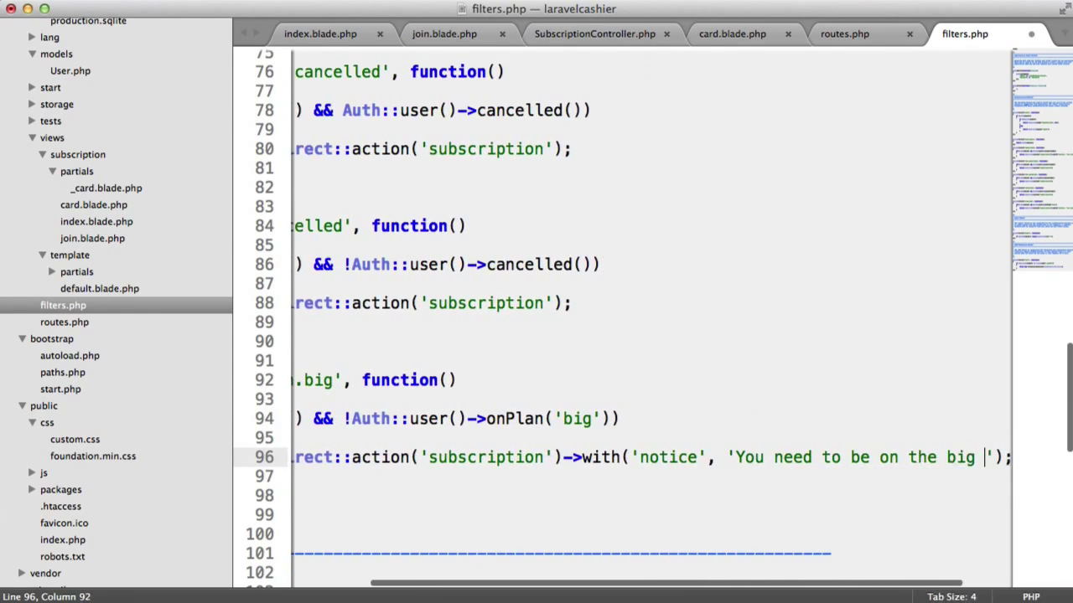
{"action": "type", "text": "plan to access that"}
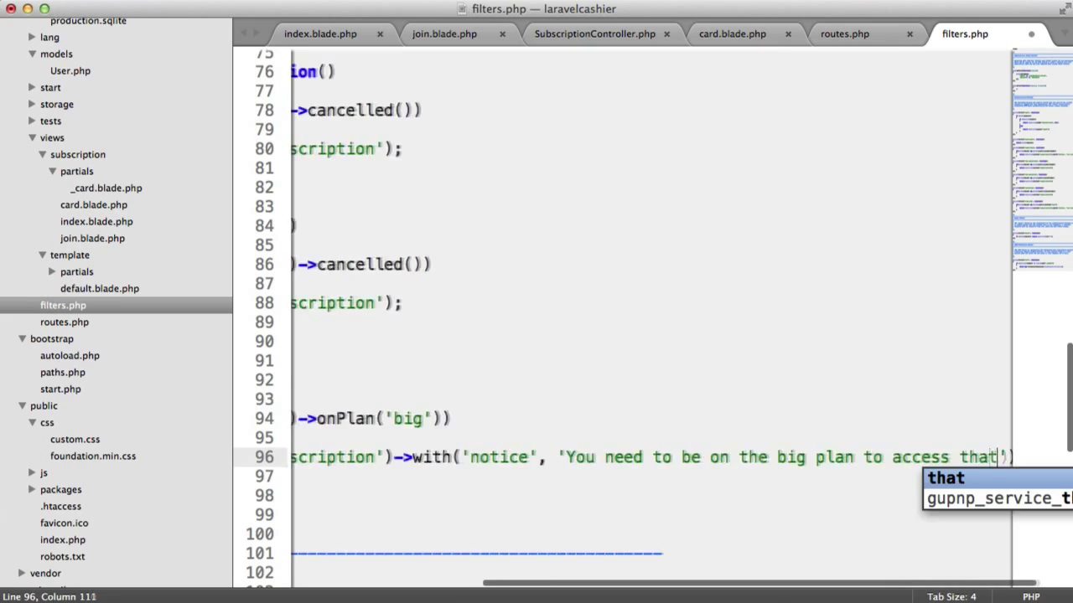
{"action": "type", "text": "."}
{"action": "key", "text": "super+s"}
{"action": "key", "text": "super+Tab"}
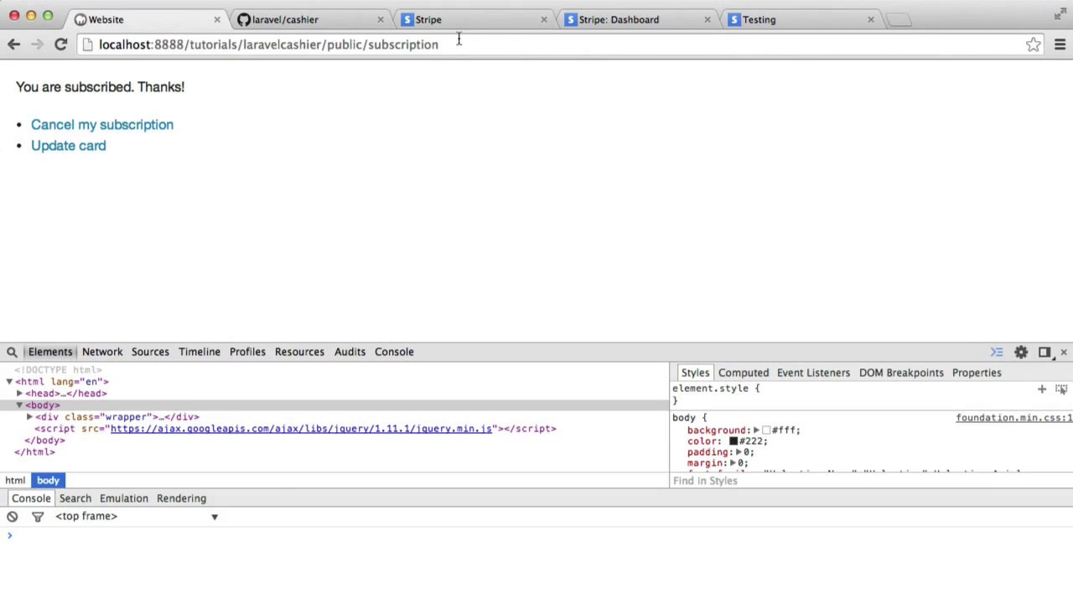
{"action": "left_click", "coordinate": [458, 44]}
{"action": "left_click", "coordinate": [513, 44]}
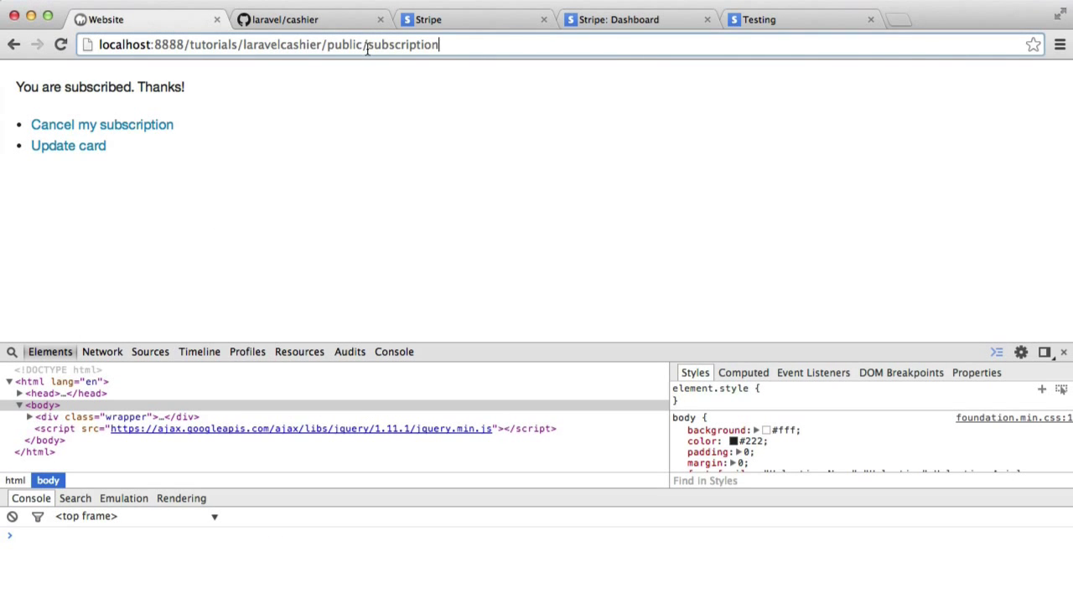
{"action": "left_click_drag", "start_coordinate": [367, 45], "coordinate": [504, 45]}
{"action": "type", "text": "protected"}
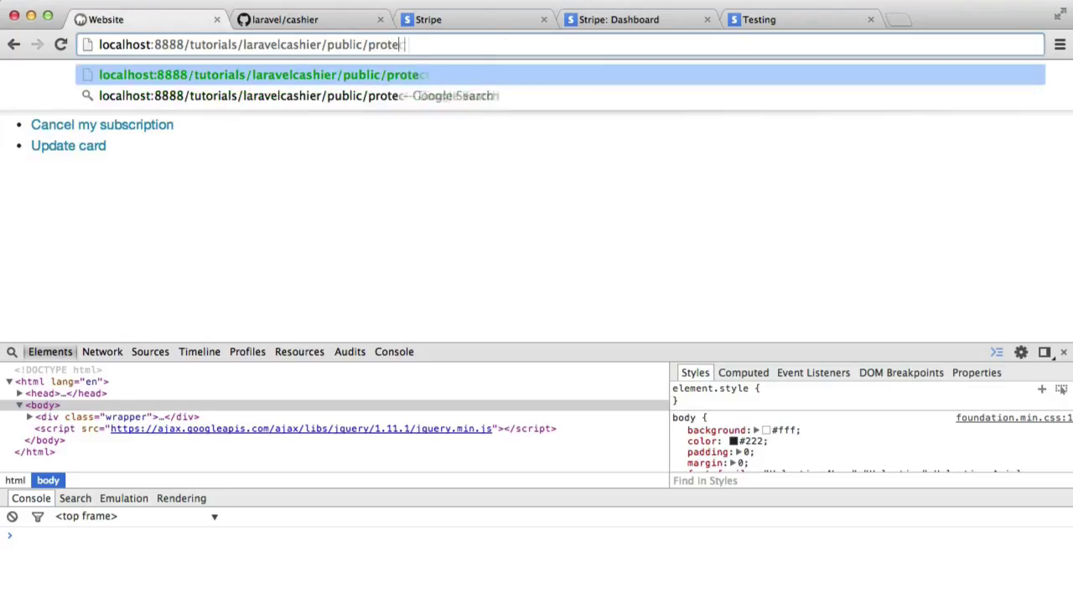
{"action": "key", "text": "Return"}
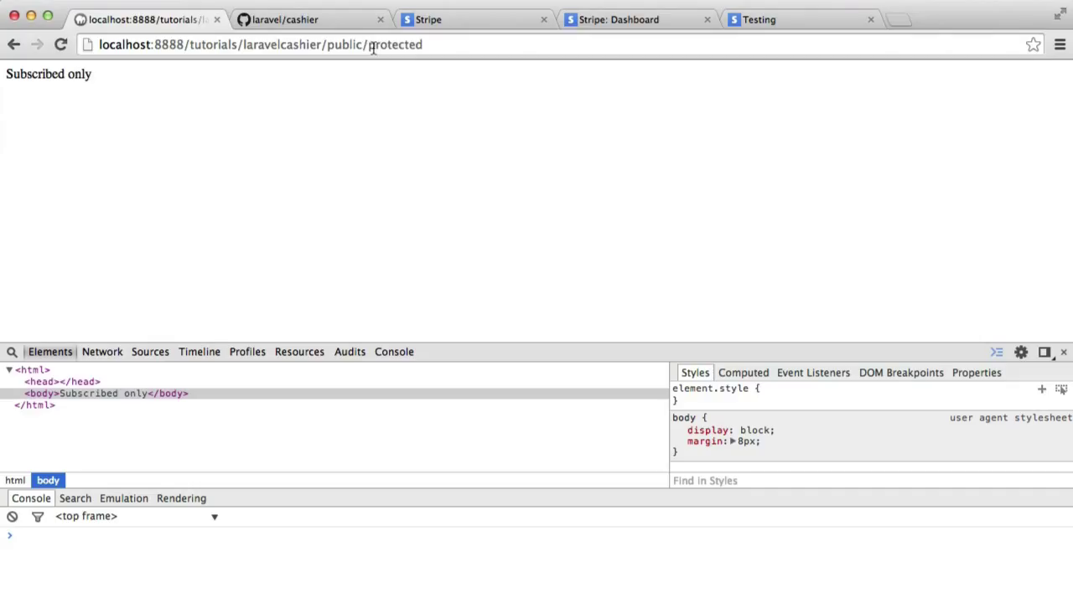
{"action": "left_click_drag", "start_coordinate": [370, 44], "coordinate": [457, 45]}
{"action": "type", "text": "big"}
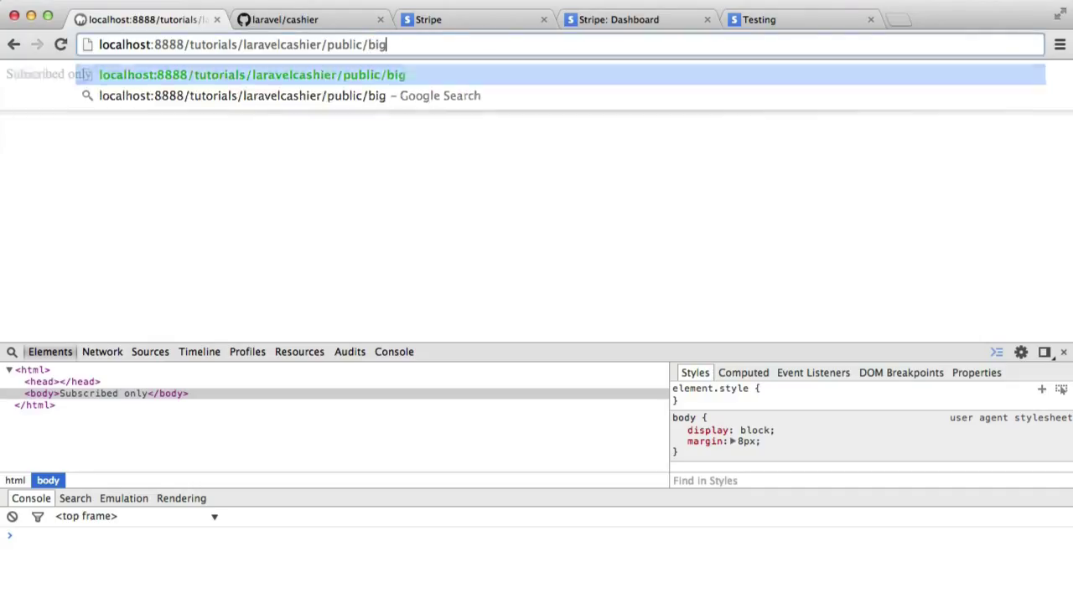
{"action": "key", "text": "Return"}
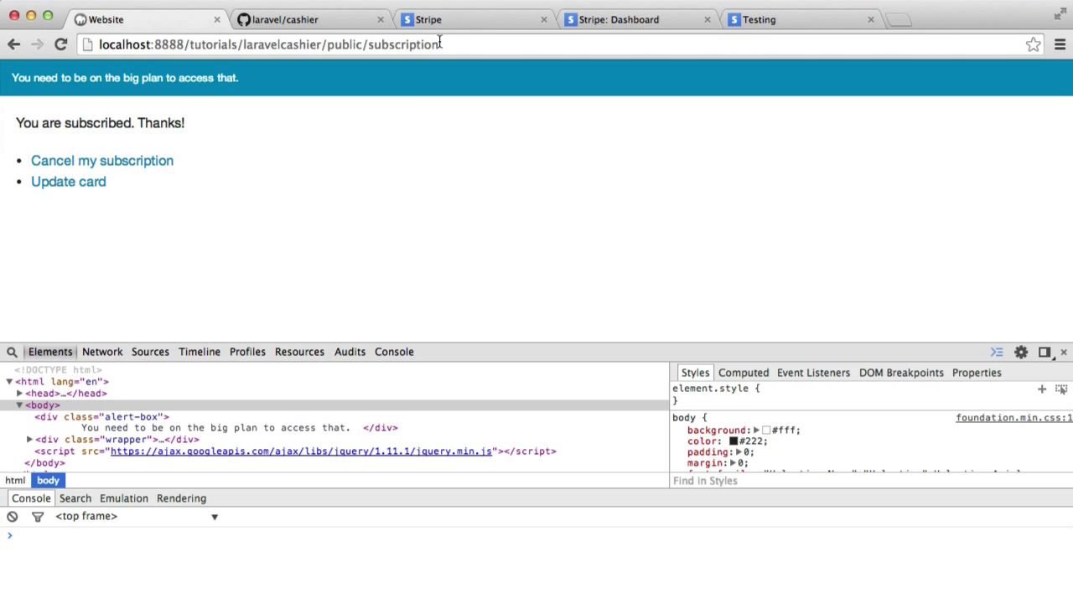
{"action": "key", "text": "Return"}
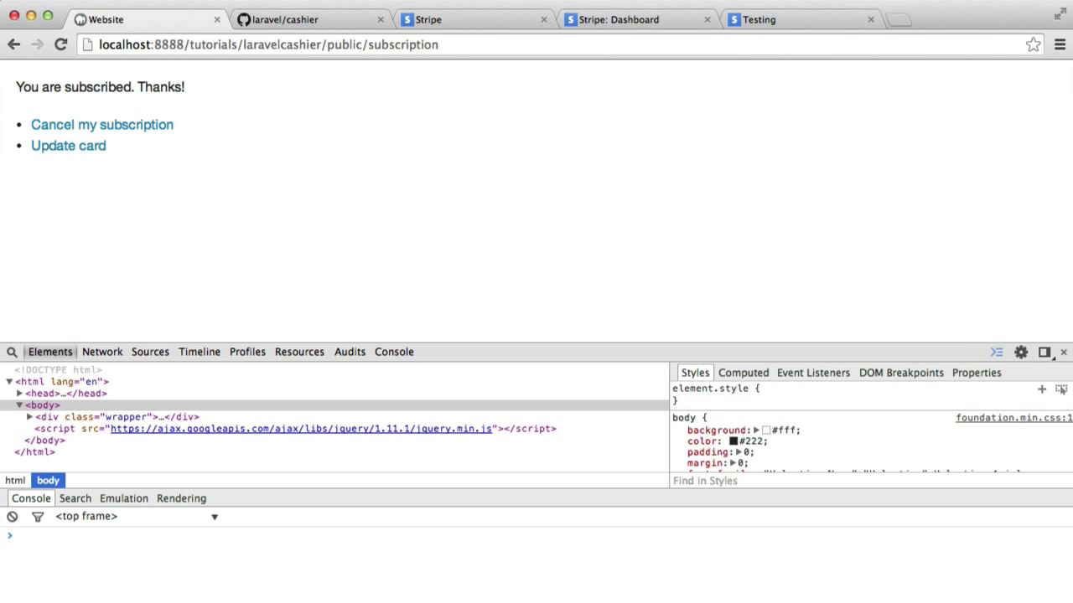
{"action": "key", "text": "super+Tab"}
- Empty the user's stripe_id and stripe_subscription values and set stripe_active to 0
{"action": "double_click", "coordinate": [515, 163]}
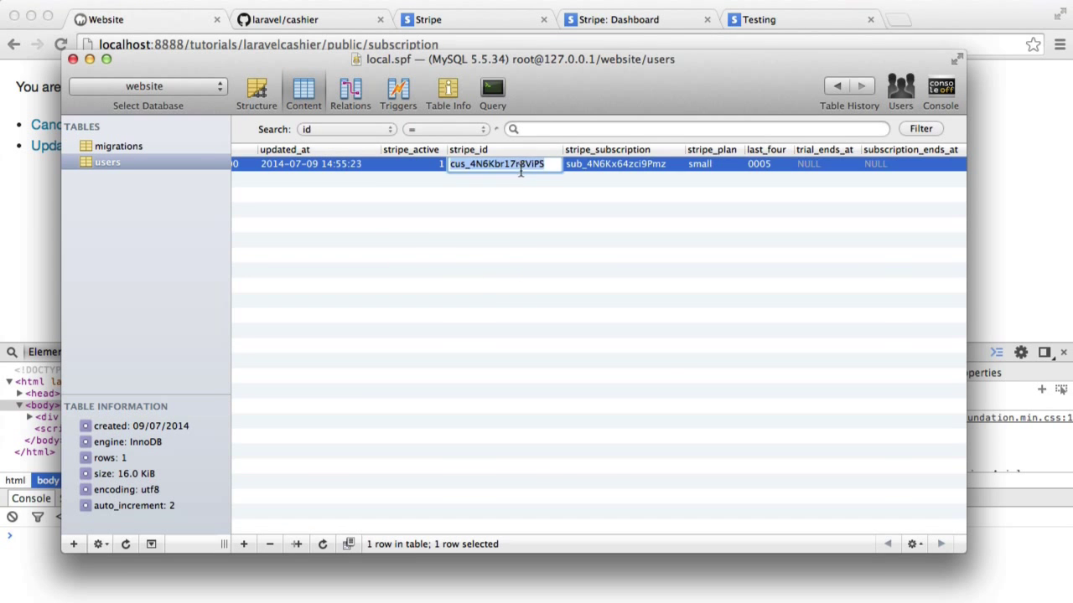
{"action": "key", "text": "BackSpace"}
{"action": "key", "text": "Return"}
{"action": "double_click", "coordinate": [586, 164]}
{"action": "key", "text": "BackSpace"}
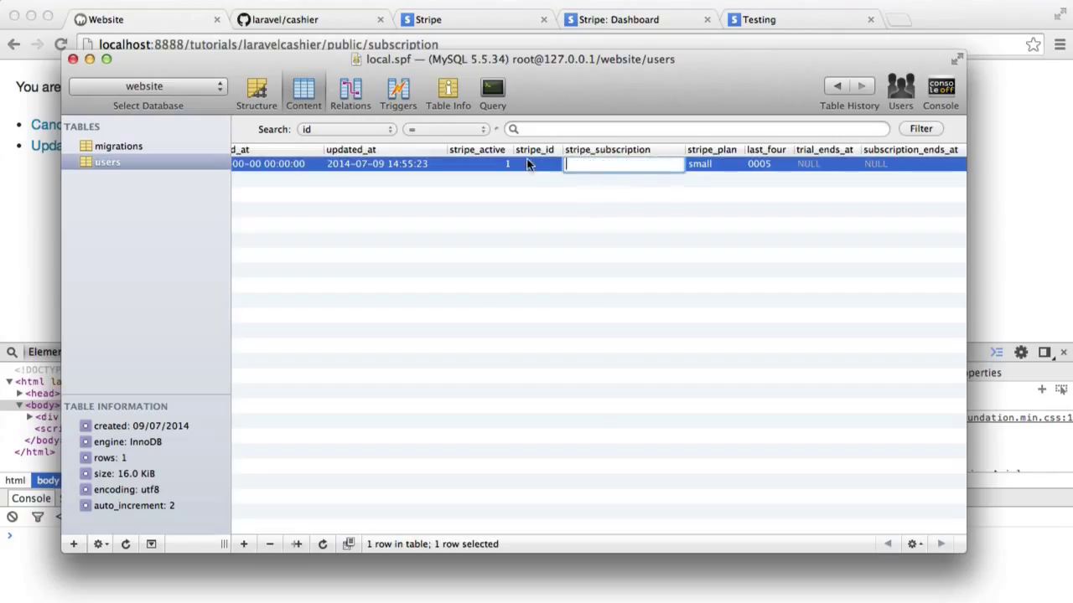
{"action": "key", "text": "Return"}
{"action": "double_click", "coordinate": [500, 164]}
{"action": "type", "text": "0"}
{"action": "key", "text": "Return"}
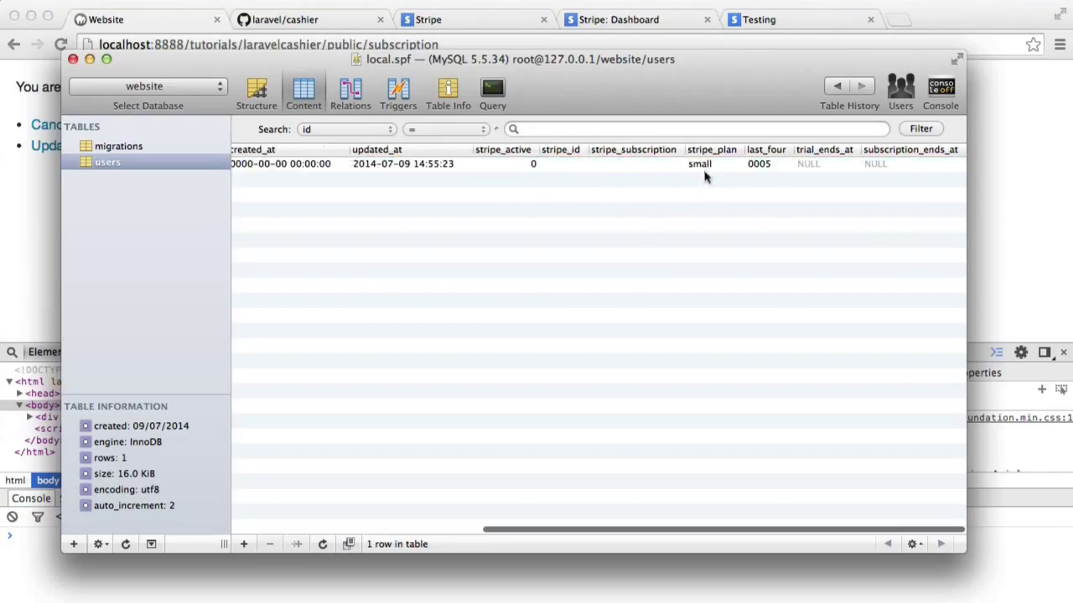
- Clear the stripe_plan (small) and last_four (0005) values, then reload the subscription page in Chrome
{"action": "double_click", "coordinate": [706, 163]}
{"action": "key", "text": "BackSpace"}
{"action": "key", "text": "Return"}
{"action": "double_click", "coordinate": [759, 163]}
{"action": "key", "text": "BackSpace"}
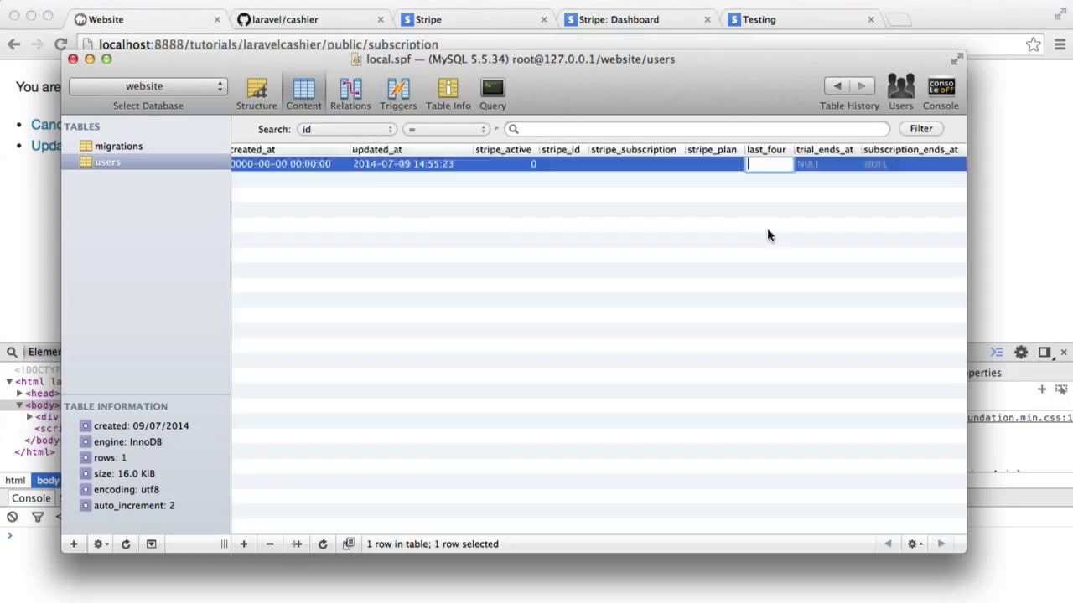
{"action": "key", "text": "Return"}
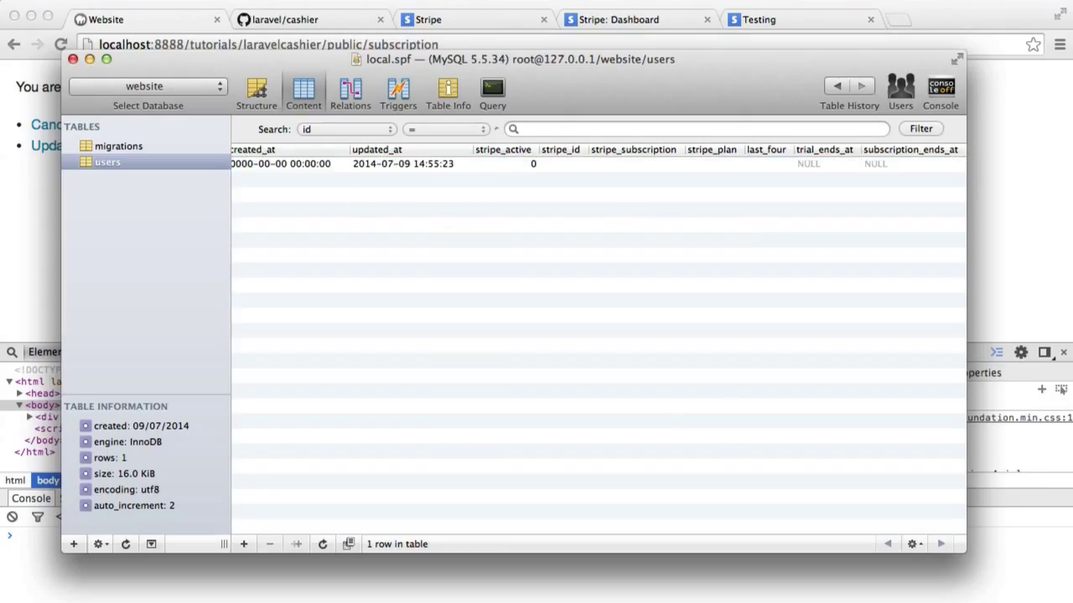
{"action": "key", "text": "super+Tab"}
{"action": "key", "text": "super+r"}
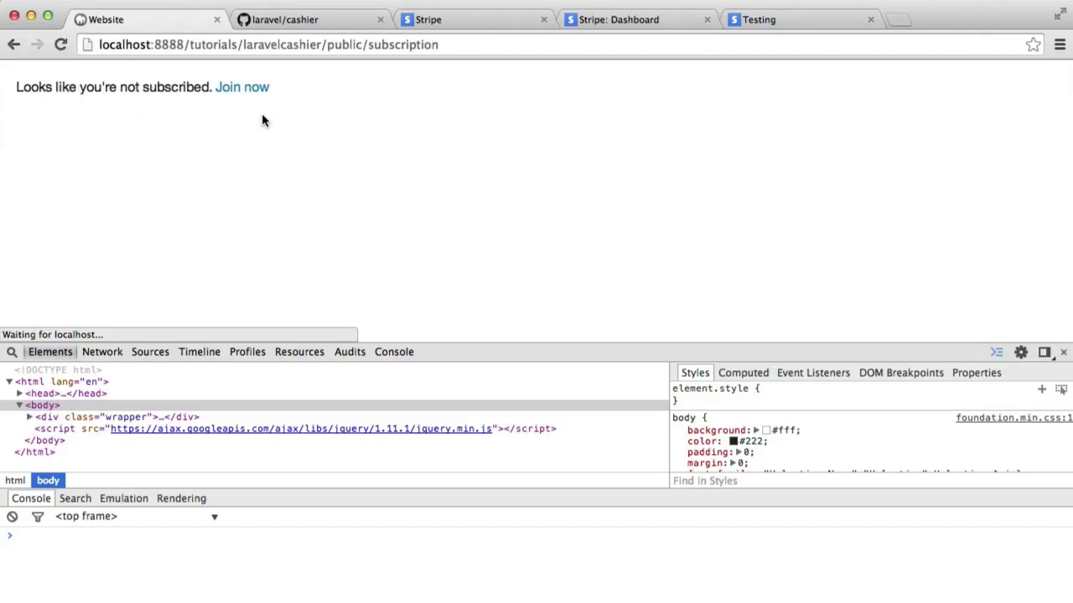
{"action": "left_click", "coordinate": [248, 86]}
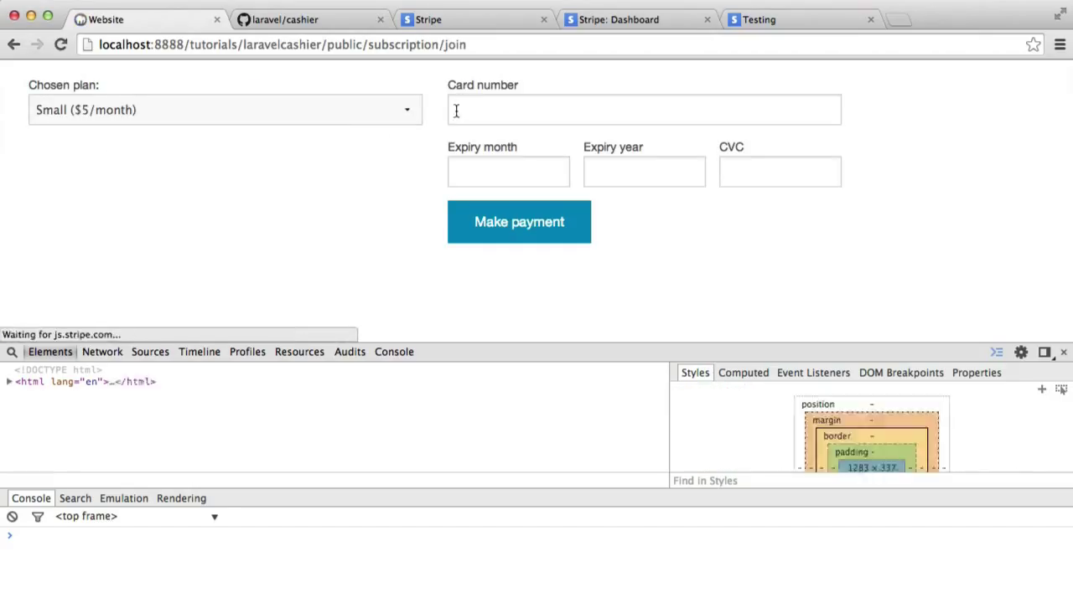
{"action": "left_click", "coordinate": [492, 109]}
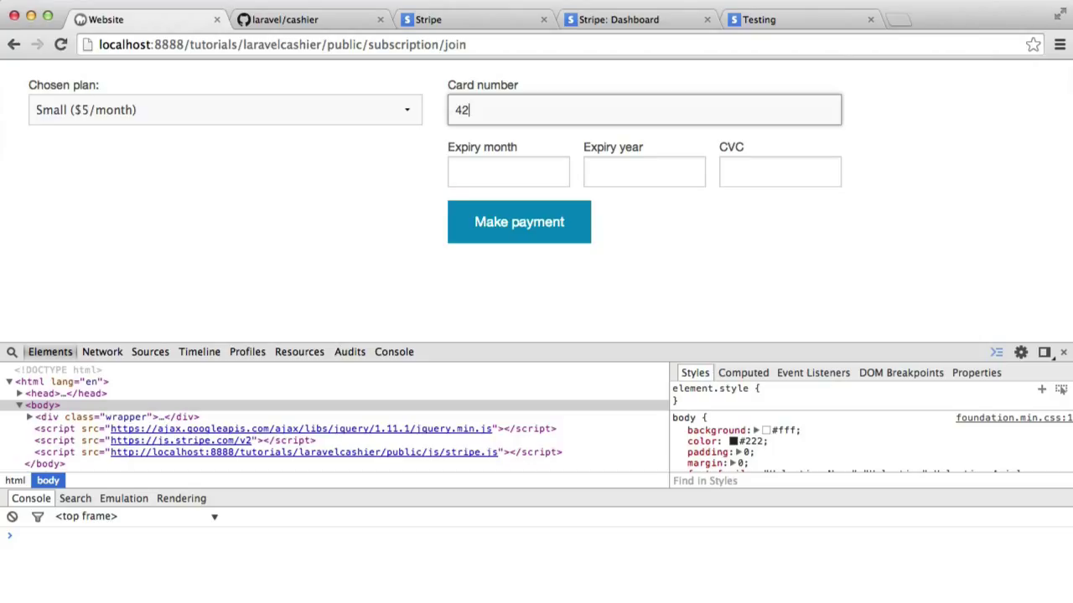
{"action": "key", "text": "super+a"}
{"action": "key", "text": "super+c"}
{"action": "key", "text": "super+v"}
{"action": "key", "text": "super+v"}
{"action": "key", "text": "super+v"}
{"action": "key", "text": "super+v"}
- Enter expiry 01/20 and CVC 1234, then drop down the Chosen plan list
{"action": "key", "text": "Tab"}
{"action": "type", "text": "01"}
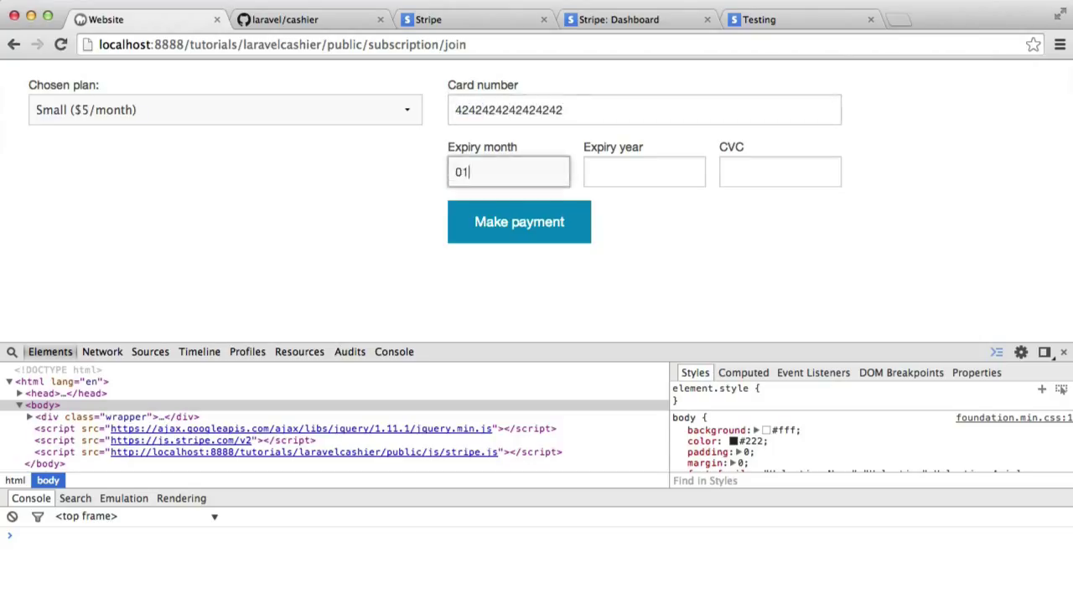
{"action": "key", "text": "Tab"}
{"action": "type", "text": "20"}
{"action": "key", "text": "Tab"}
{"action": "type", "text": "123"}
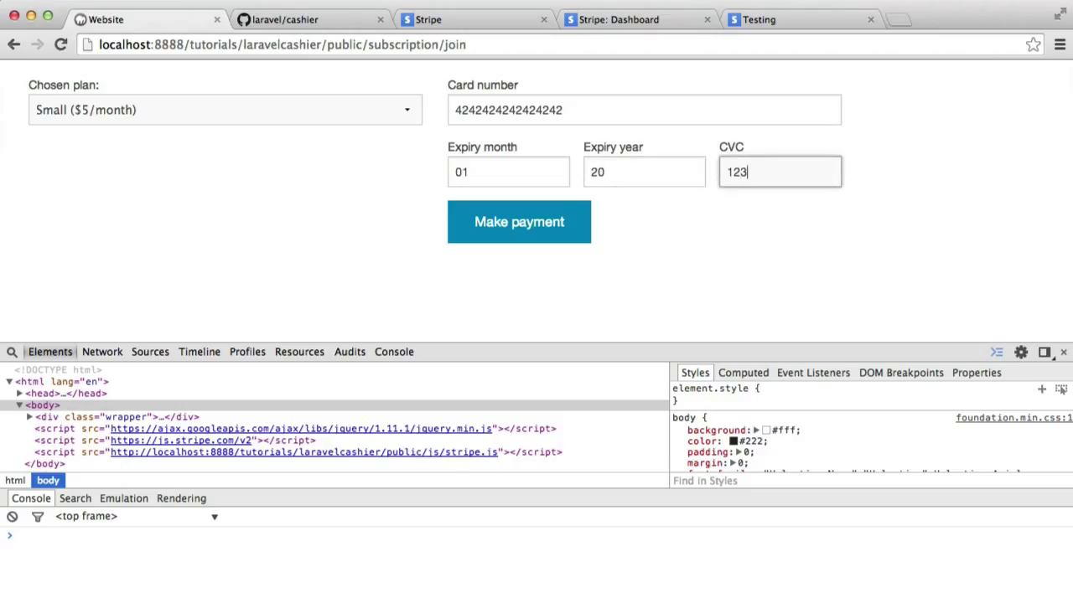
{"action": "type", "text": "4"}
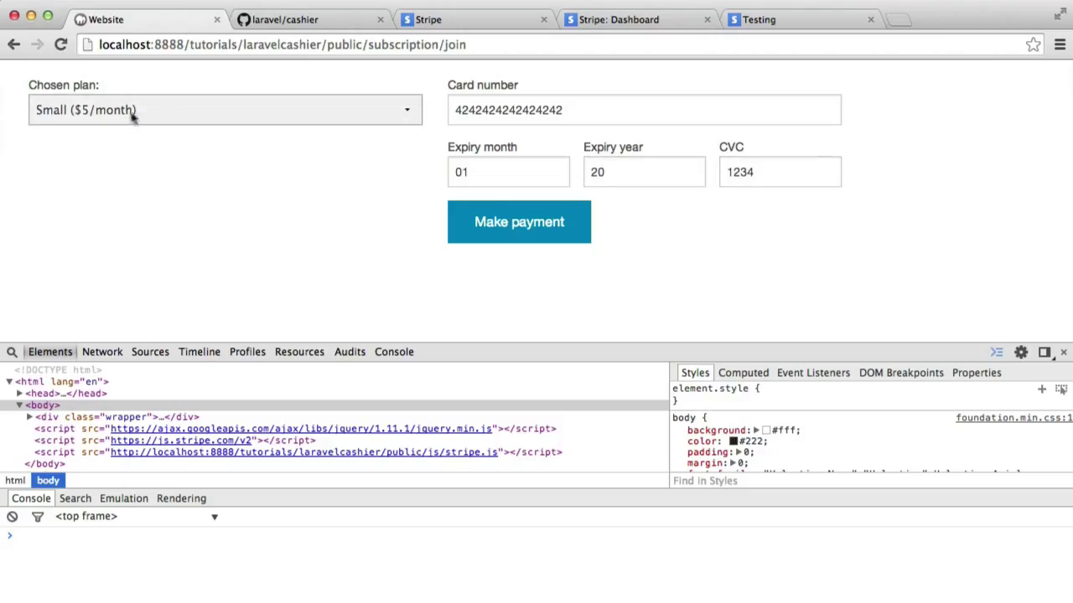
{"action": "left_click", "coordinate": [126, 109]}
- Select Large ($10/month), then load /protected in a duplicated tab and see the need-to-be-subscribed notice
{"action": "left_click", "coordinate": [100, 128]}
{"action": "right_click", "coordinate": [151, 20]}
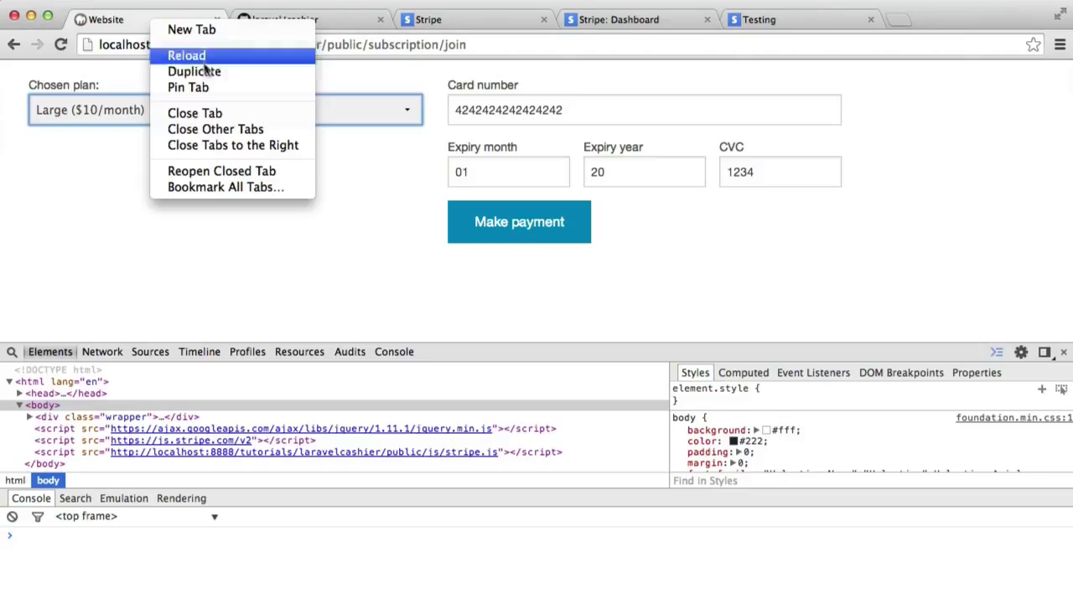
{"action": "left_click", "coordinate": [211, 73]}
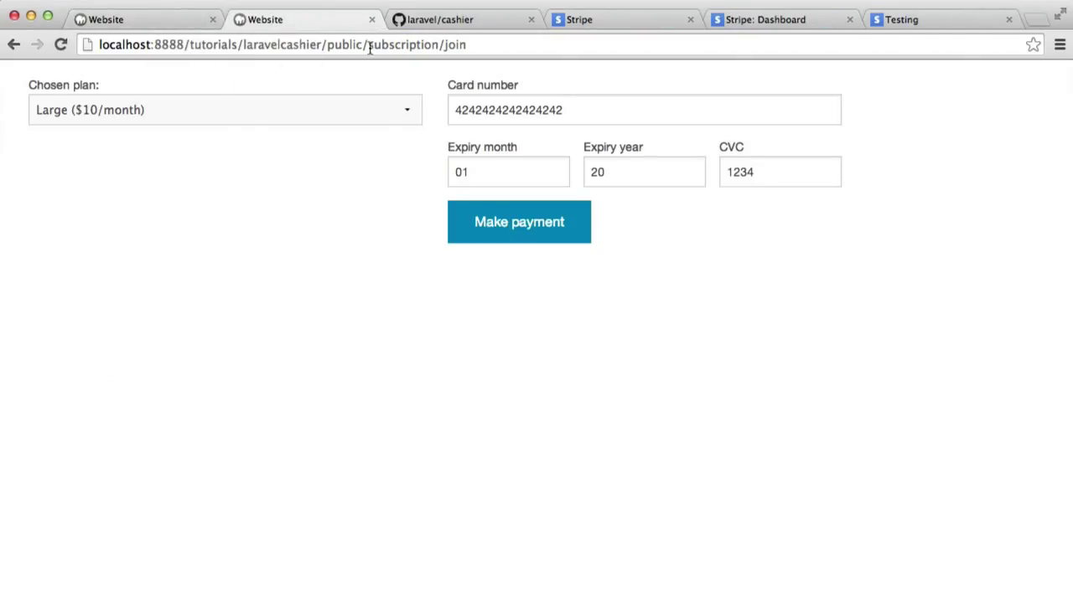
{"action": "left_click_drag", "start_coordinate": [369, 44], "coordinate": [561, 45]}
{"action": "type", "text": "protected"}
{"action": "key", "text": "Return"}
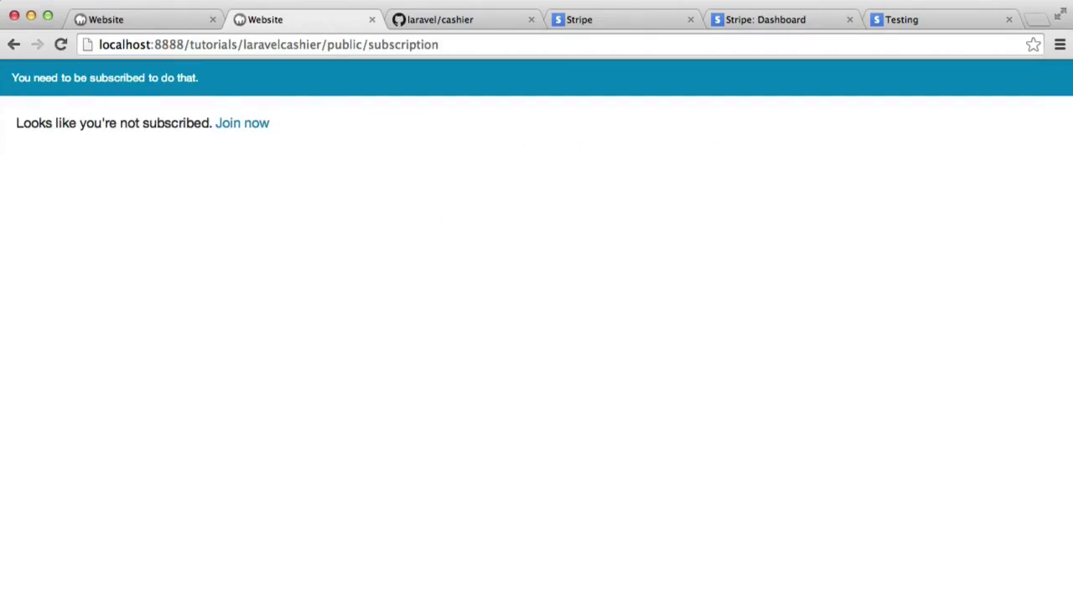
{"action": "left_click_drag", "start_coordinate": [15, 79], "coordinate": [200, 72]}
{"action": "left_click", "coordinate": [168, 91]}
- Submit the Large plan payment, confirm the users table shows stripe_plan large, and return to the editor
{"action": "left_click", "coordinate": [138, 19]}
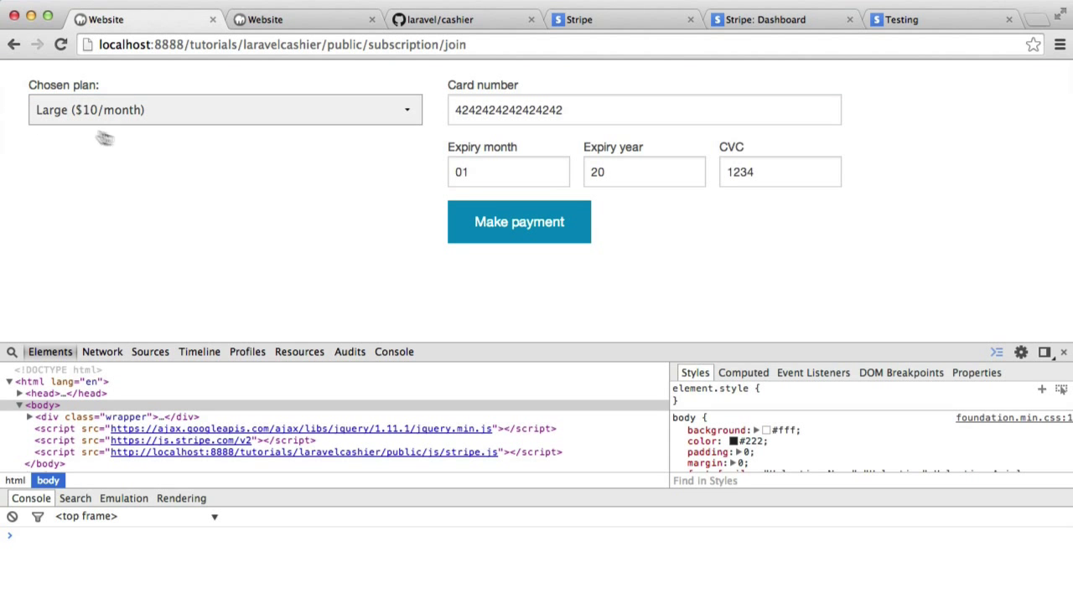
{"action": "left_click", "coordinate": [519, 221]}
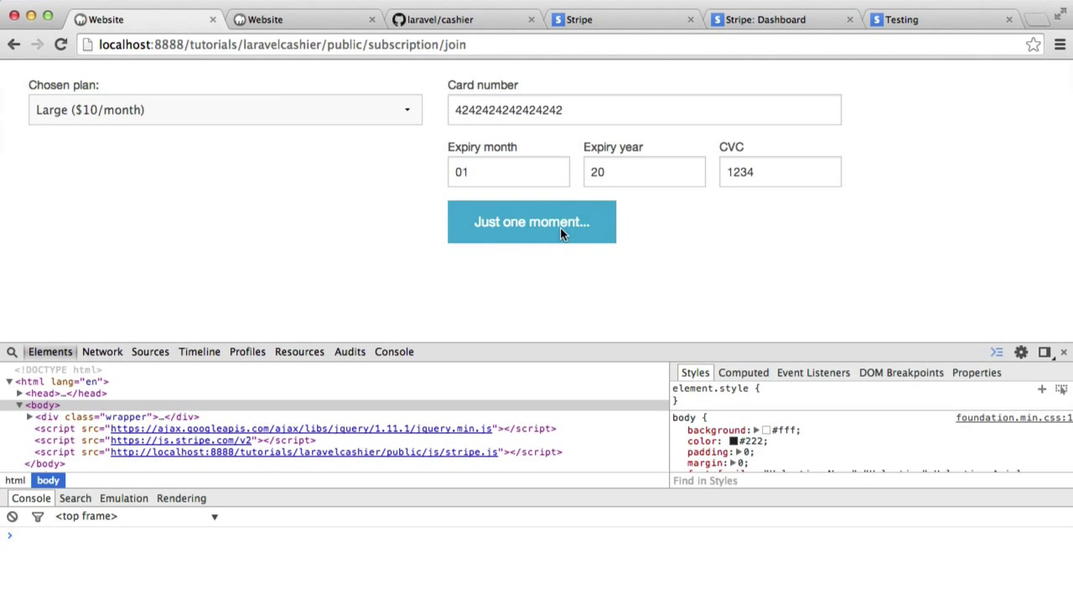
{"action": "key", "text": "super+Tab"}
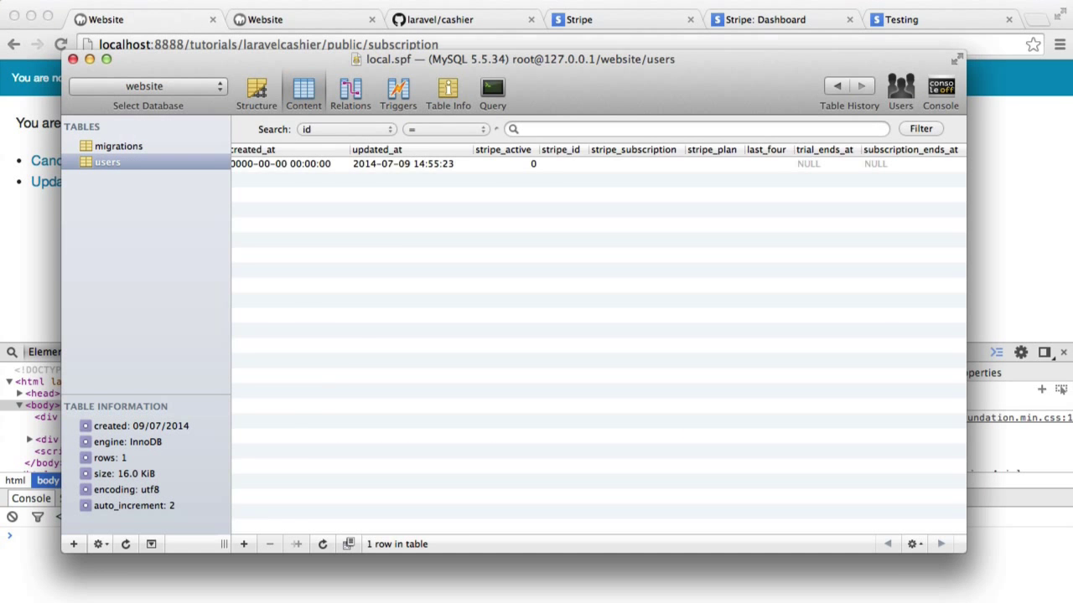
{"action": "scroll", "coordinate": [550, 285], "scroll_direction": "right", "scroll_amount": 5}
{"action": "left_click", "coordinate": [325, 544]}
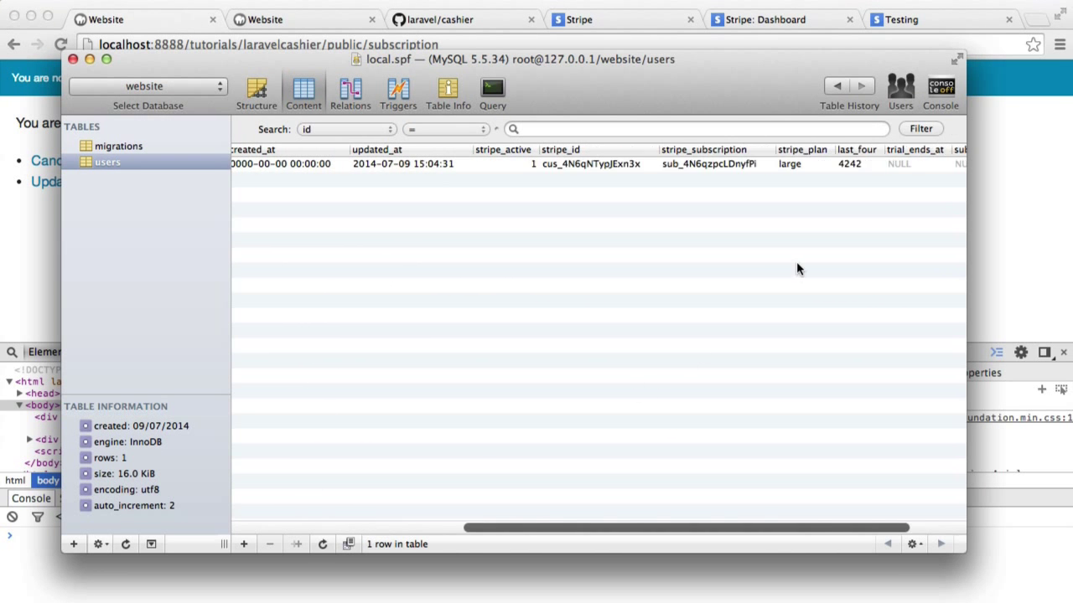
{"action": "scroll", "coordinate": [704, 210], "scroll_direction": "right", "scroll_amount": 3}
{"action": "left_click", "coordinate": [704, 163]}
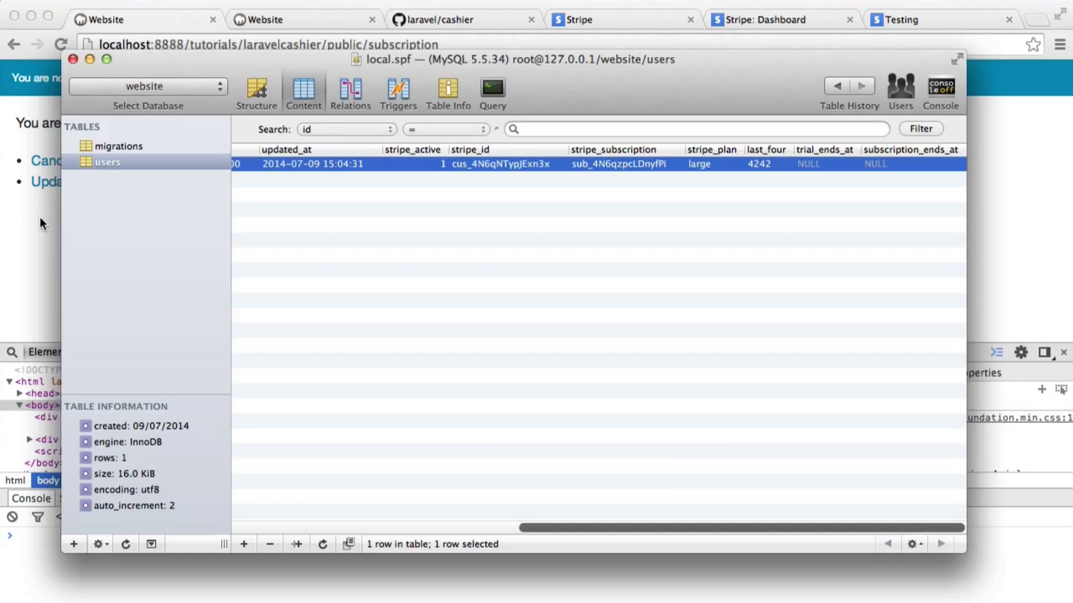
{"action": "key", "text": "super+Tab"}
{"action": "key", "text": "super+Tab"}
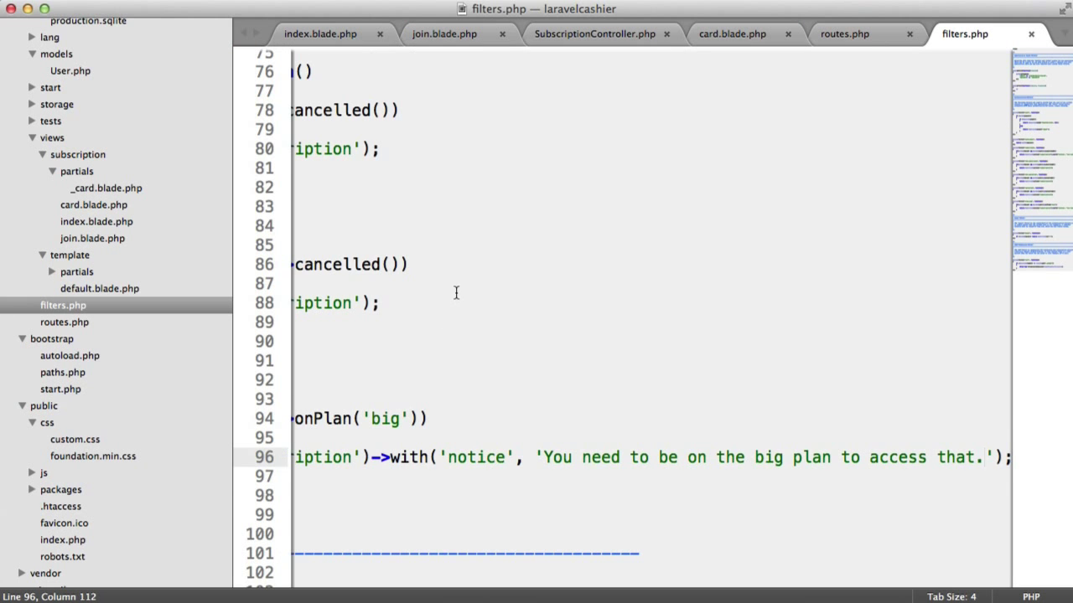
{"action": "scroll", "coordinate": [456, 292], "scroll_direction": "left", "scroll_amount": 5}
- Rename the big plan name and the plan.big filter to large in filters.php and save
{"action": "double_click", "coordinate": [756, 418]}
{"action": "type", "text": "large"}
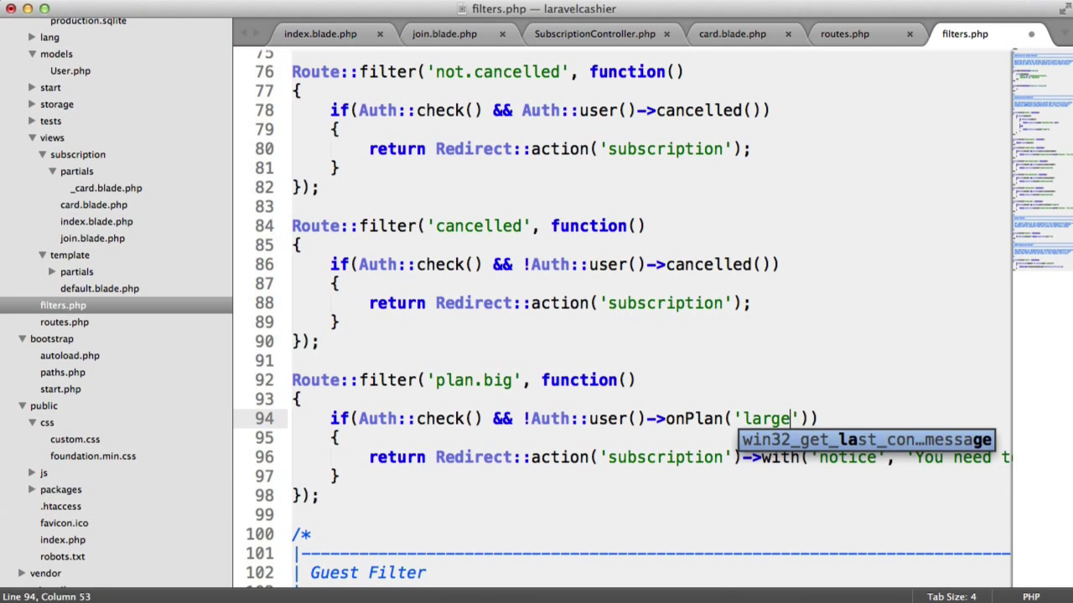
{"action": "key", "text": "super+s"}
{"action": "double_click", "coordinate": [500, 380]}
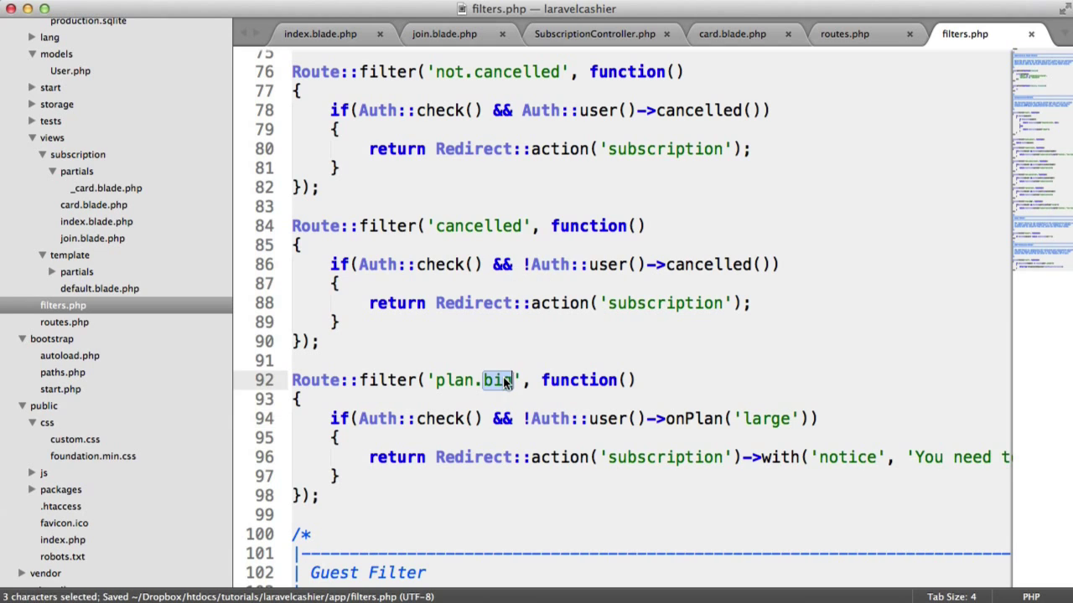
{"action": "type", "text": "la"}
{"action": "key", "text": "Tab"}
{"action": "key", "text": "super+s"}
- In routes.php change the group's plan.big filter to plan.large and save
{"action": "left_click", "coordinate": [845, 34]}
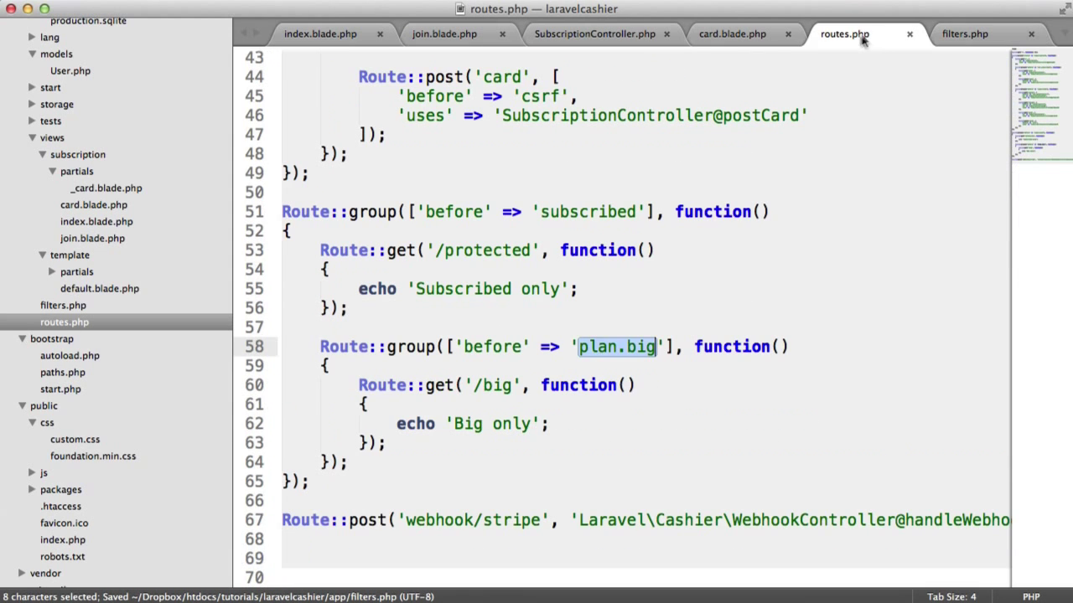
{"action": "left_click", "coordinate": [699, 304]}
{"action": "double_click", "coordinate": [638, 346]}
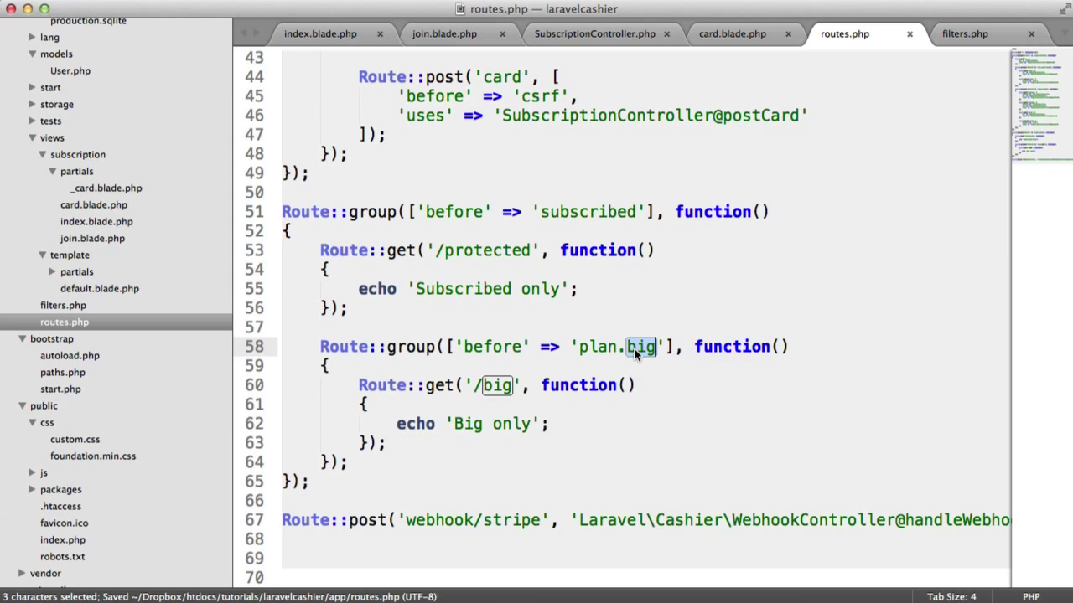
{"action": "type", "text": "la"}
{"action": "key", "text": "Tab"}
{"action": "key", "text": "super+s"}
- Change the /big route to /large echoing 'Large only', save, and return to the browser
{"action": "left_click", "coordinate": [506, 388]}
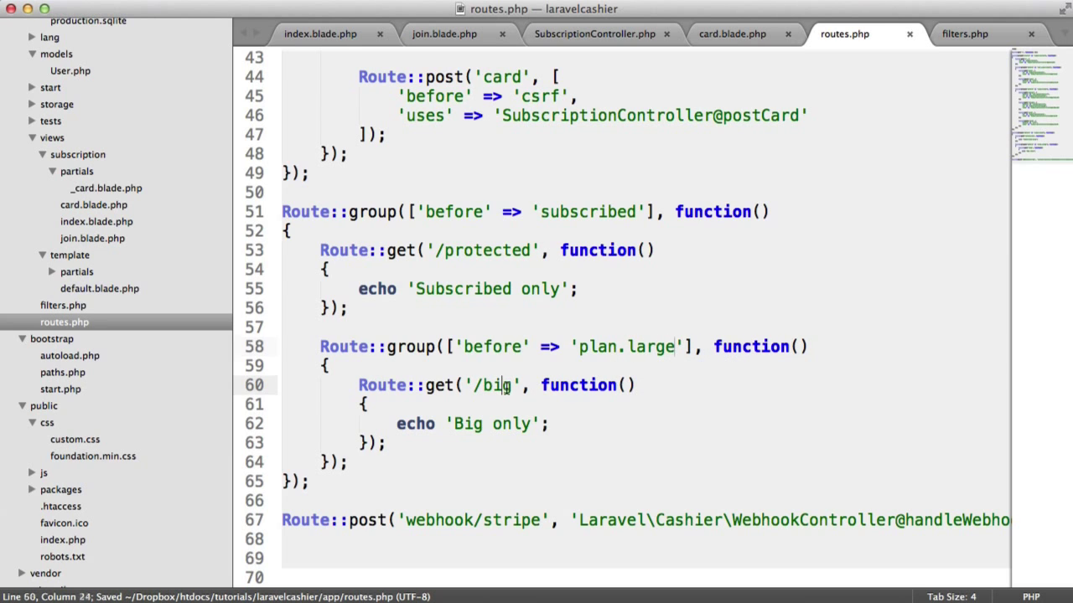
{"action": "double_click", "coordinate": [506, 387]}
{"action": "type", "text": "larg"}
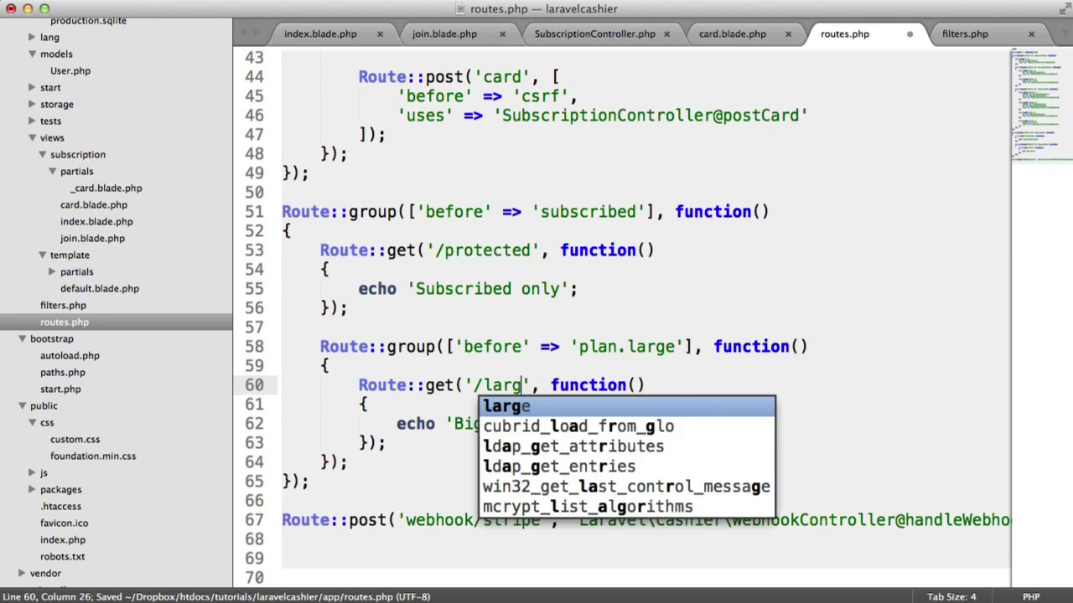
{"action": "type", "text": "e"}
{"action": "key", "text": "super+s"}
{"action": "left_click", "coordinate": [475, 424]}
{"action": "double_click", "coordinate": [475, 423]}
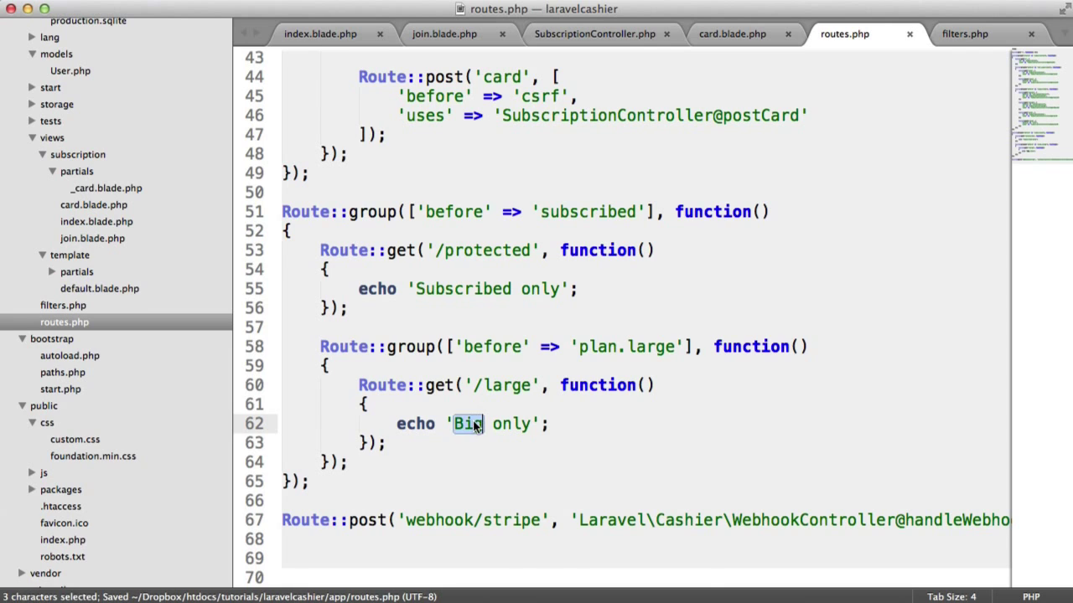
{"action": "type", "text": "Large"}
{"action": "key", "text": "Escape"}
{"action": "key", "text": "super+s"}
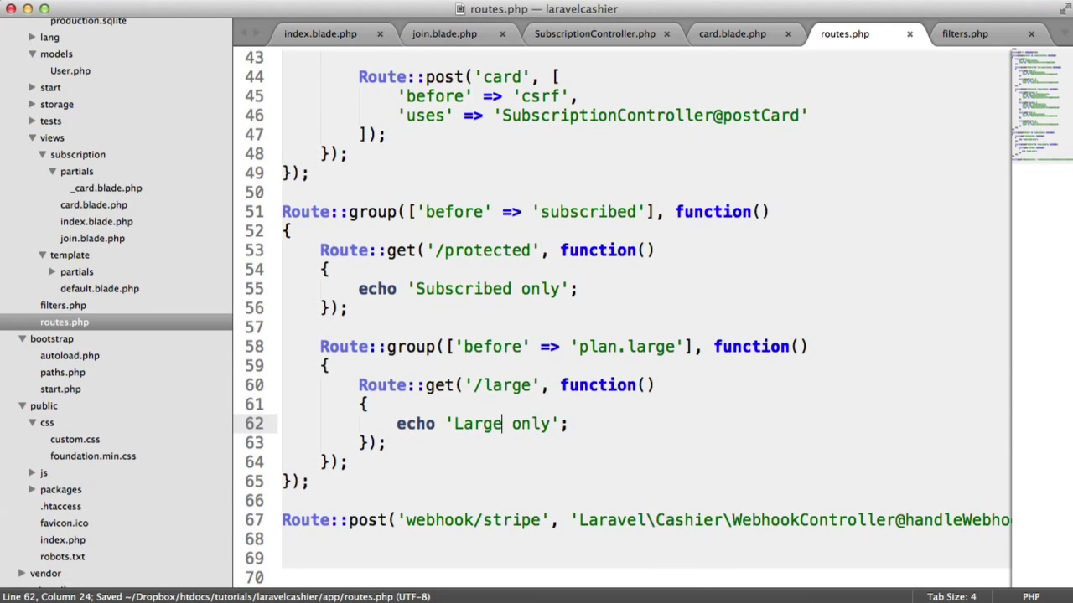
{"action": "key", "text": "super+Tab"}
- Replace subscription with large in the address and load the /large page showing Large only
{"action": "left_click", "coordinate": [438, 45]}
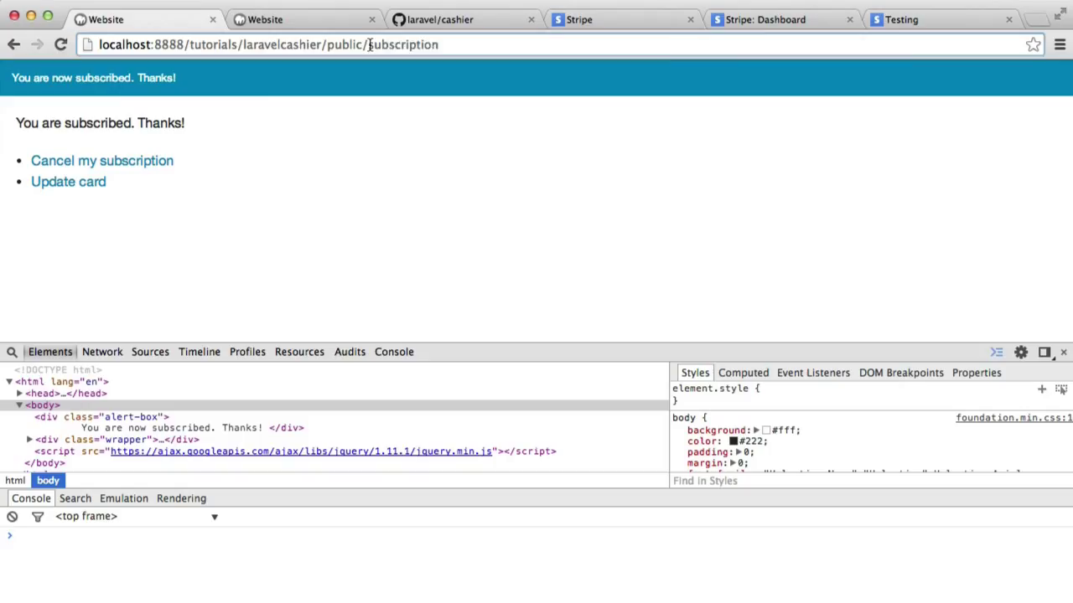
{"action": "double_click", "coordinate": [403, 44]}
{"action": "type", "text": "large"}
{"action": "key", "text": "Return"}
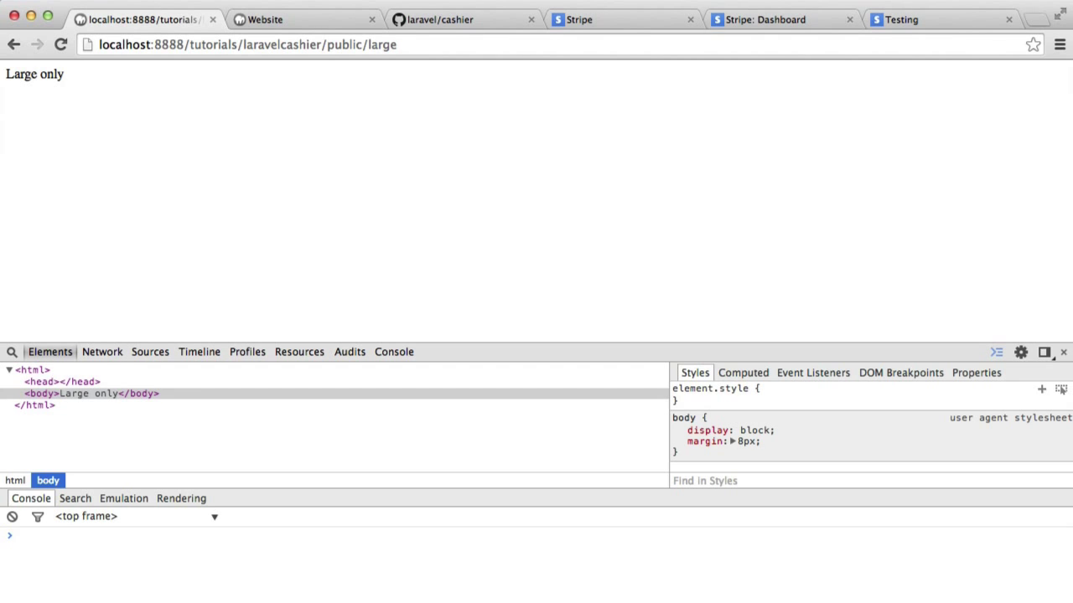
- Return to filters.php and locate the Auth::attempt credentials block in the before filter
{"action": "key", "text": "super+Tab"}
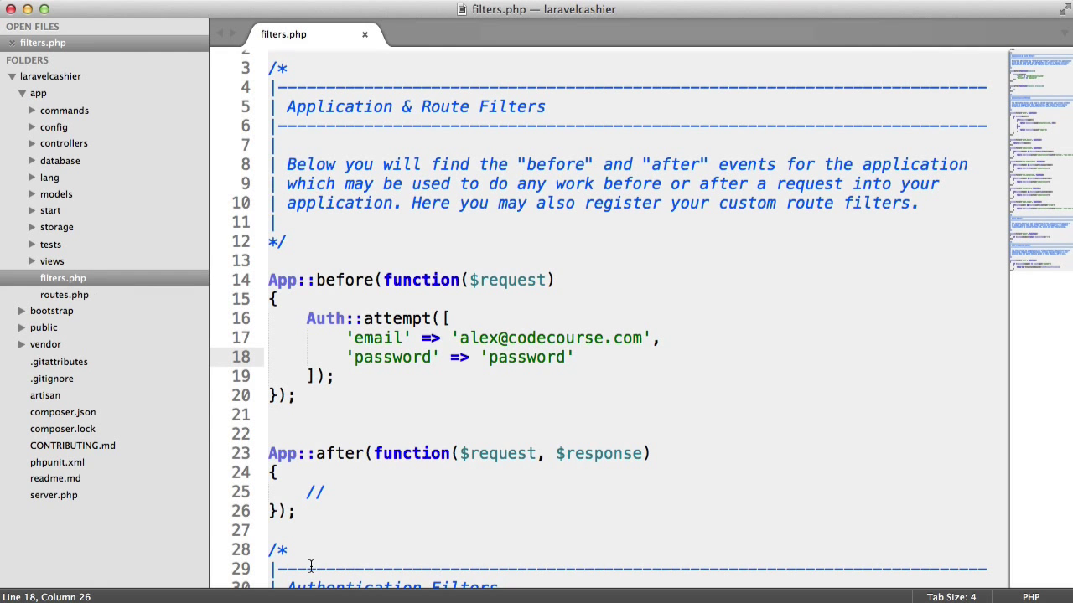
{"action": "left_click", "coordinate": [612, 359]}
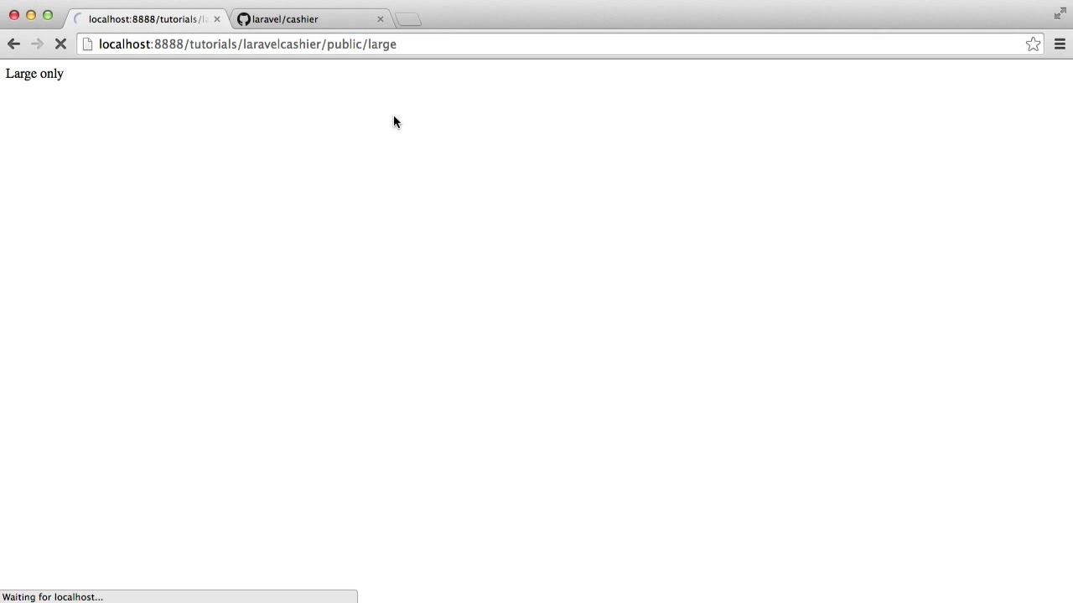
{"action": "left_click", "coordinate": [367, 44]}
{"action": "left_click", "coordinate": [419, 44]}
{"action": "key", "text": "super+Tab"}
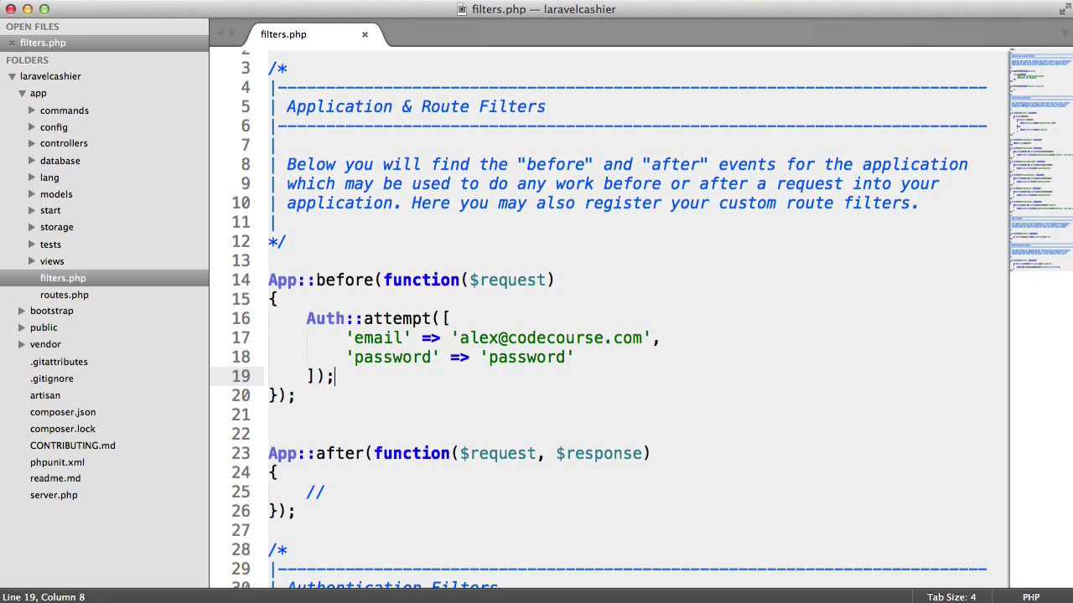
- Replace the Auth::attempt block with Auth::logout(); and save filters.php
{"action": "left_click_drag", "start_coordinate": [335, 376], "coordinate": [364, 319]}
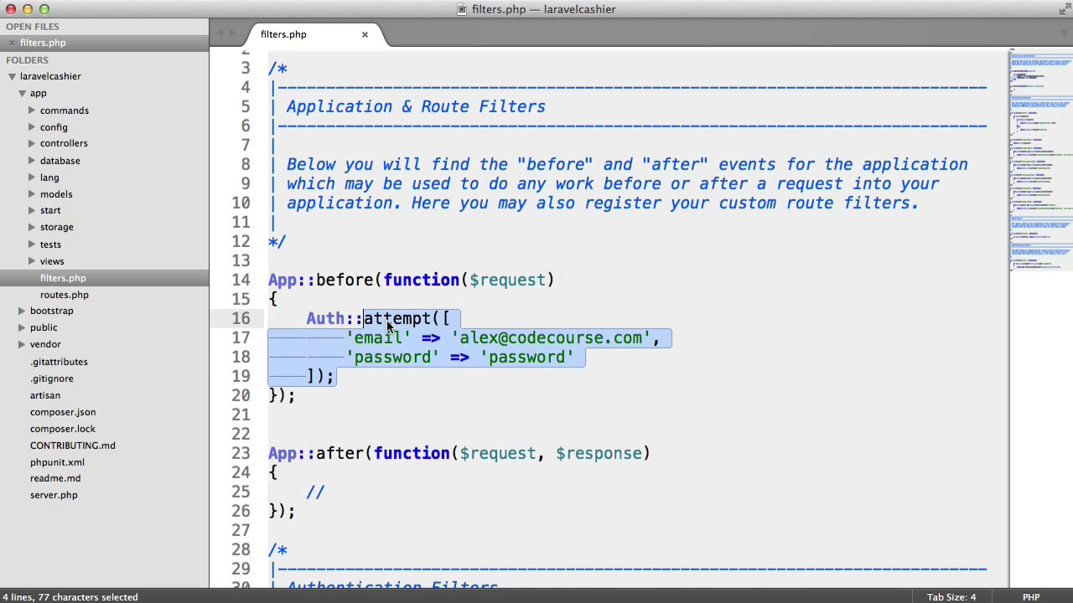
{"action": "type", "text": "logout();"}
{"action": "key", "text": "super+s"}
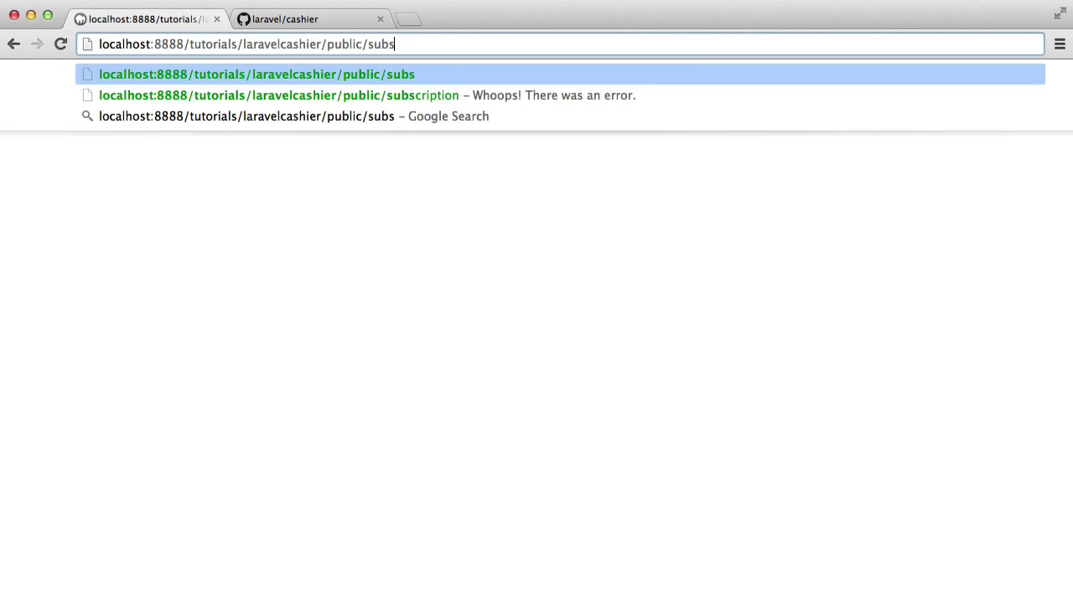
- Load /subscription while logged out and read the subscribed() non-object error
{"action": "key", "text": "Down"}
{"action": "key", "text": "Return"}
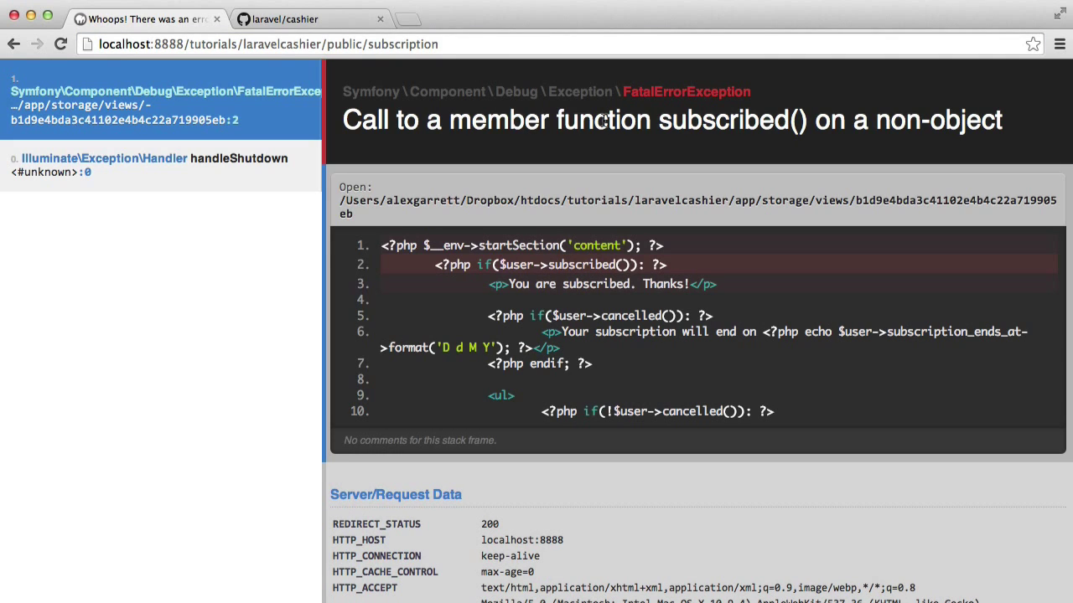
{"action": "double_click", "coordinate": [729, 120]}
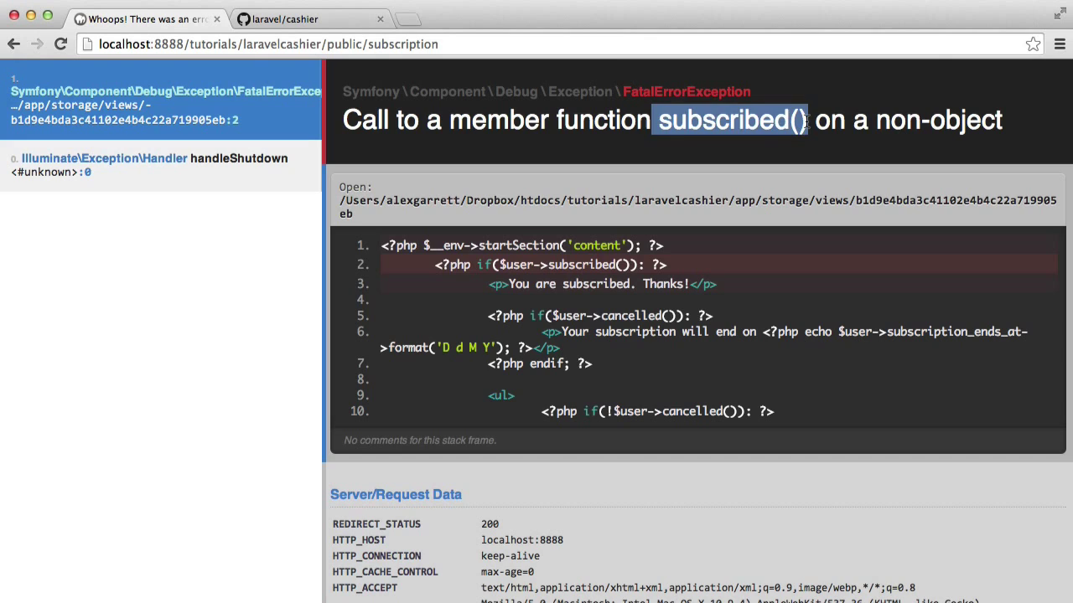
{"action": "left_click", "coordinate": [984, 119]}
{"action": "left_click_drag", "start_coordinate": [1002, 120], "coordinate": [345, 126]}
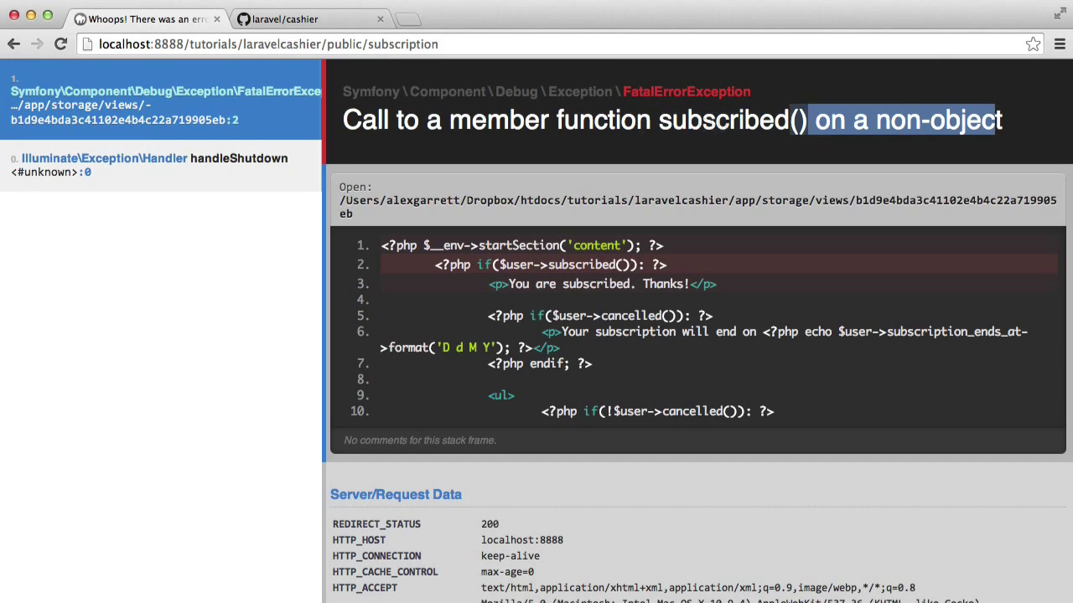
{"action": "left_click", "coordinate": [345, 128]}
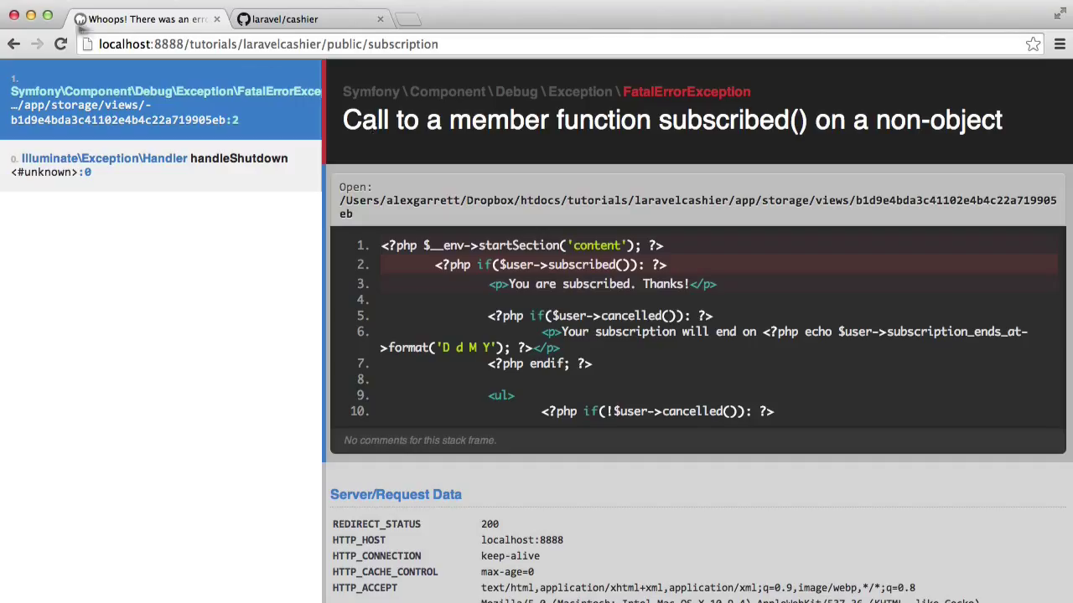
- Navigate back through /protected to /large and confirm it still shows Large only
{"action": "left_click", "coordinate": [12, 46]}
{"action": "left_click", "coordinate": [423, 44]}
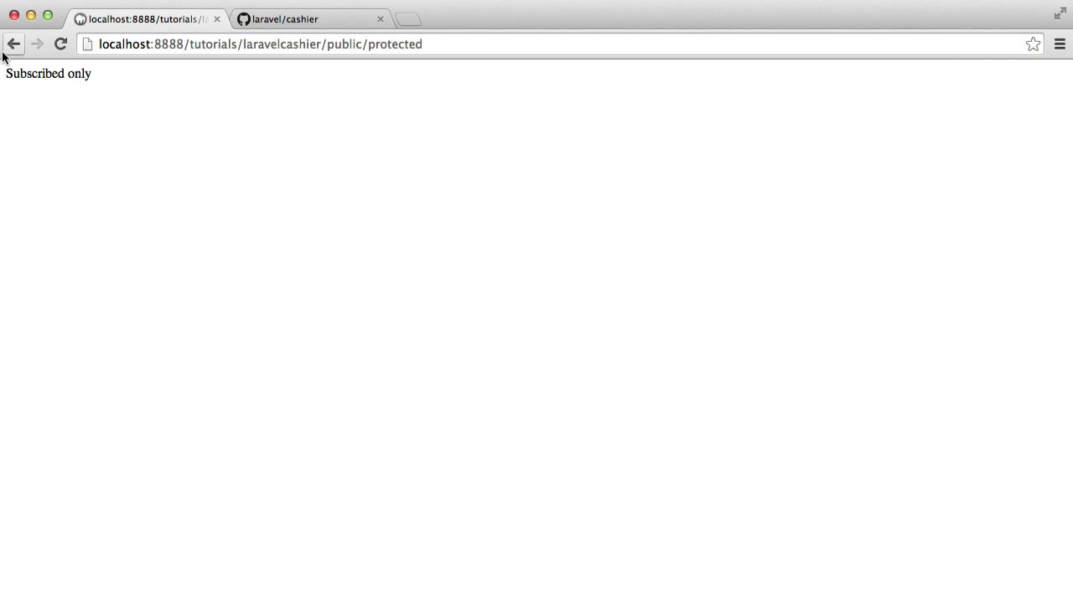
{"action": "left_click", "coordinate": [12, 44]}
{"action": "left_click_drag", "start_coordinate": [4, 74], "coordinate": [80, 75]}
{"action": "left_click", "coordinate": [184, 88]}
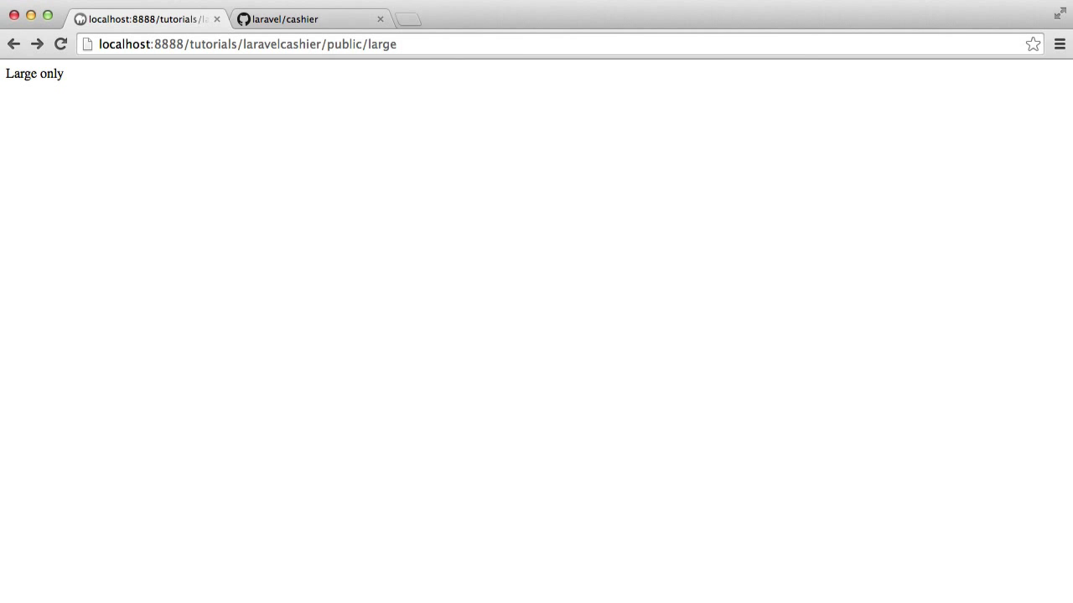
- Open routes.php at line 51 and check the auth filter name in filters.php
{"action": "key", "text": "super+Tab"}
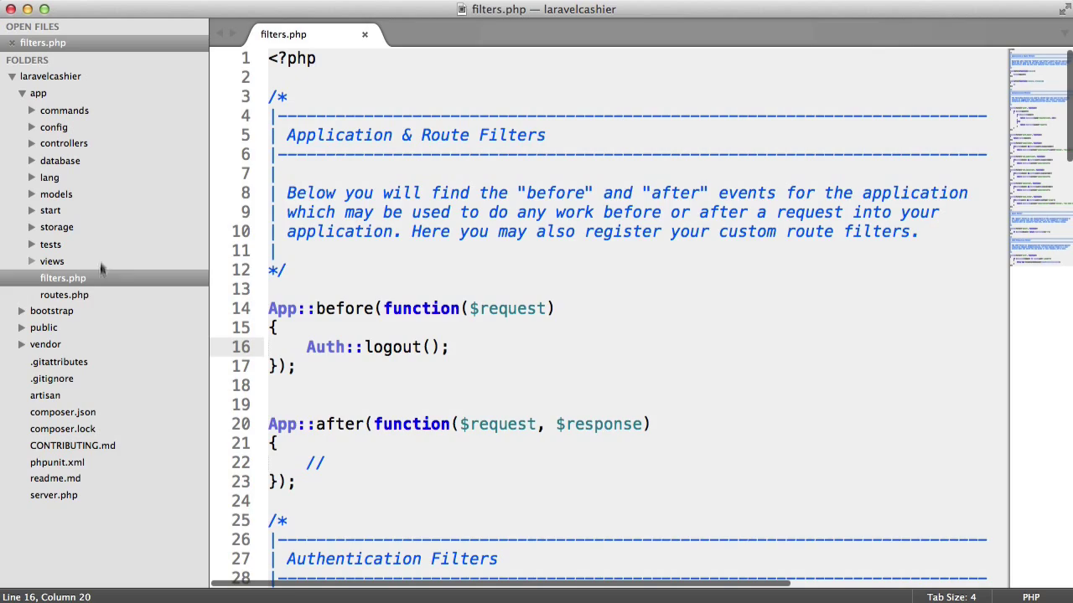
{"action": "left_click", "coordinate": [64, 311]}
{"action": "scroll", "coordinate": [561, 335], "scroll_direction": "down", "scroll_amount": 10}
{"action": "scroll", "coordinate": [561, 336], "scroll_direction": "down", "scroll_amount": 3}
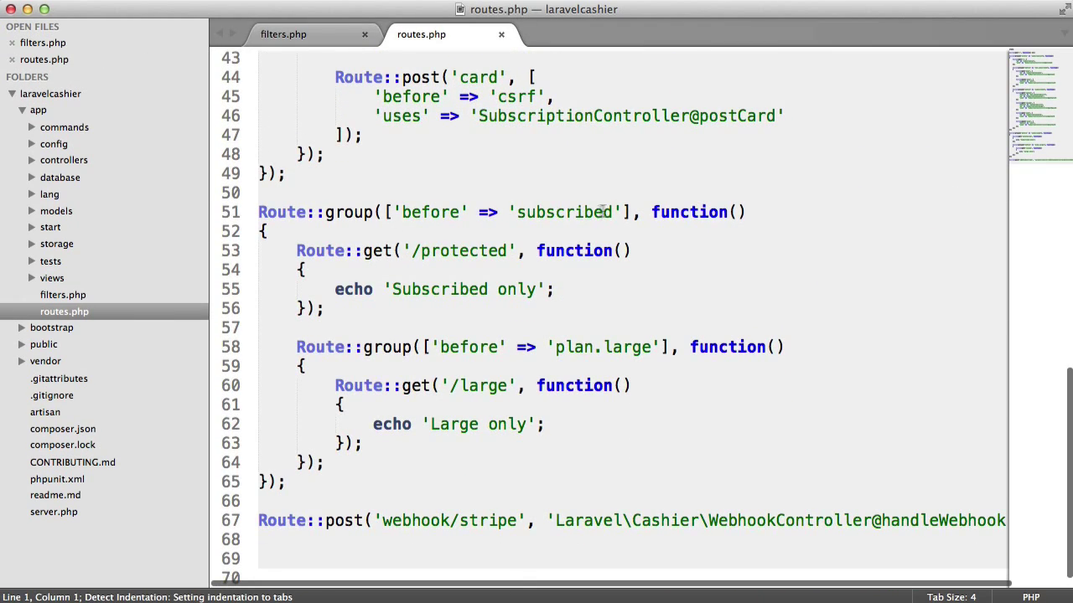
{"action": "left_click", "coordinate": [518, 214]}
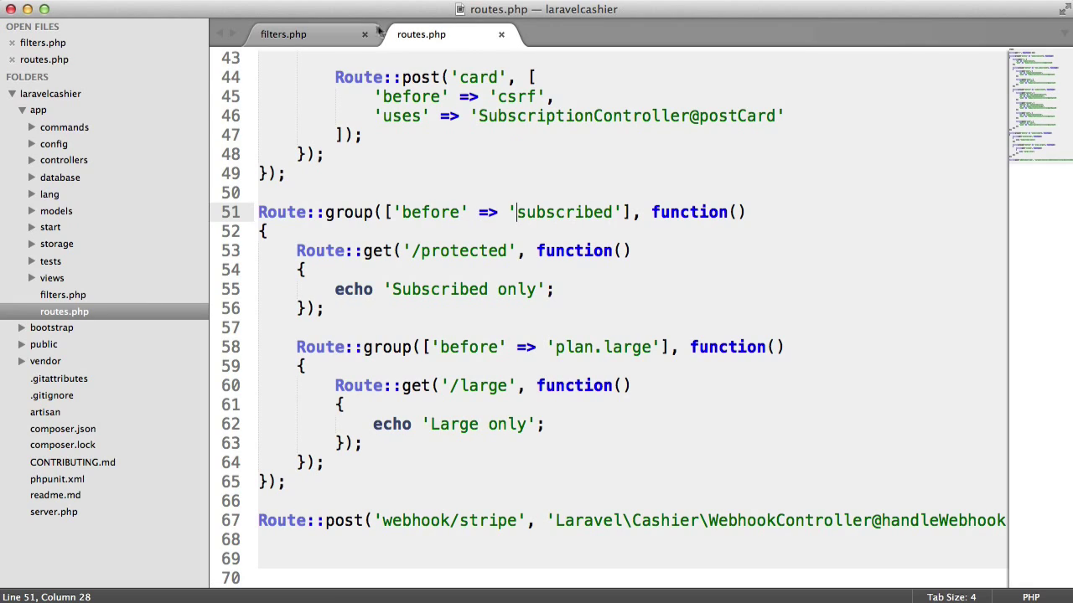
{"action": "left_click", "coordinate": [283, 34]}
{"action": "scroll", "coordinate": [569, 422], "scroll_direction": "down", "scroll_amount": 5}
{"action": "scroll", "coordinate": [569, 421], "scroll_direction": "down", "scroll_amount": 5}
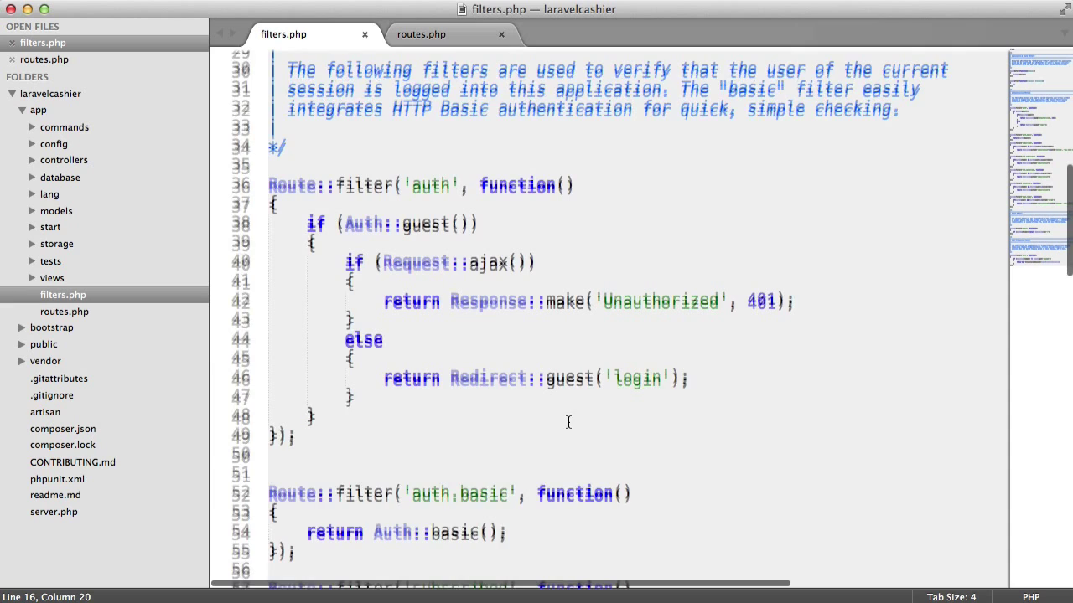
{"action": "double_click", "coordinate": [435, 181]}
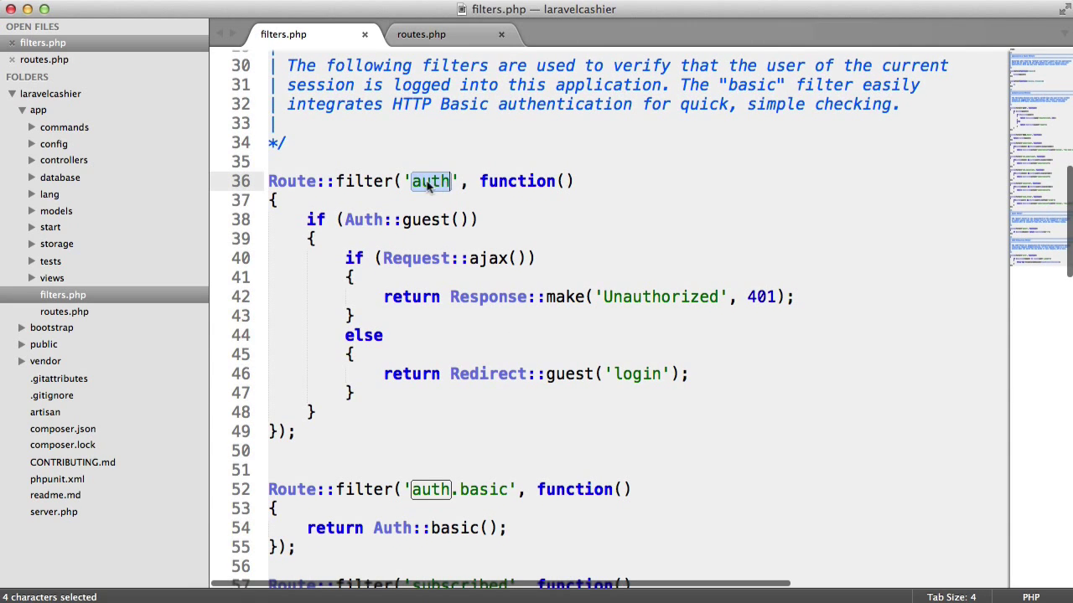
{"action": "left_click", "coordinate": [434, 181]}
- Change the protected group filter to auth|subscribed, save, and reload in Chrome, landing on a missing /login
{"action": "left_click", "coordinate": [434, 36]}
{"action": "left_click", "coordinate": [518, 212]}
{"action": "type", "text": "auth"}
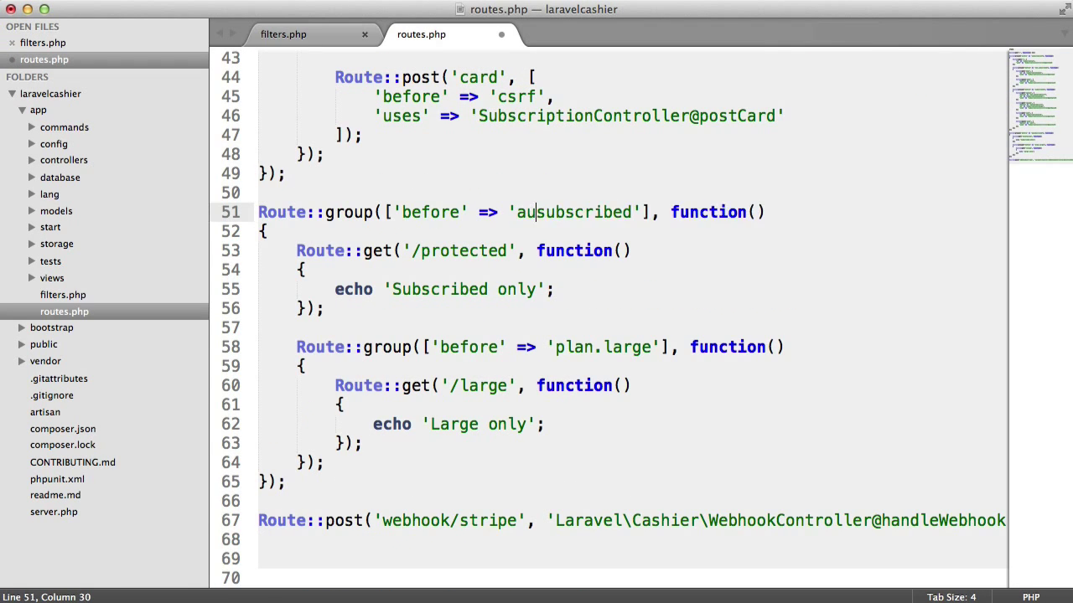
{"action": "type", "text": "|"}
{"action": "key", "text": "super+s"}
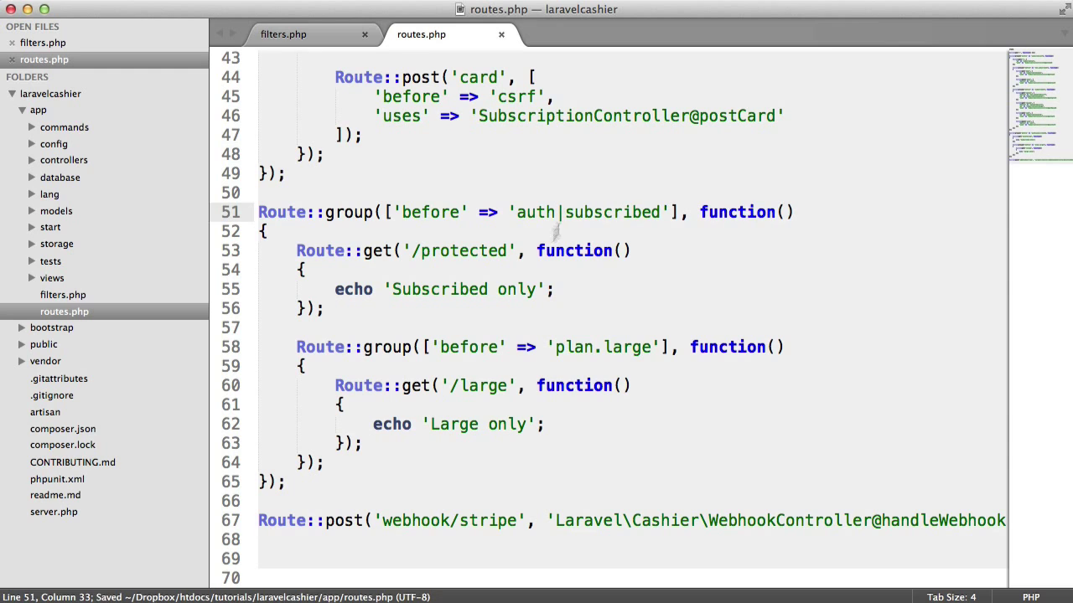
{"action": "key", "text": "super+Tab"}
{"action": "left_click", "coordinate": [390, 43]}
{"action": "type", "text": "login"}
{"action": "key", "text": "Return"}
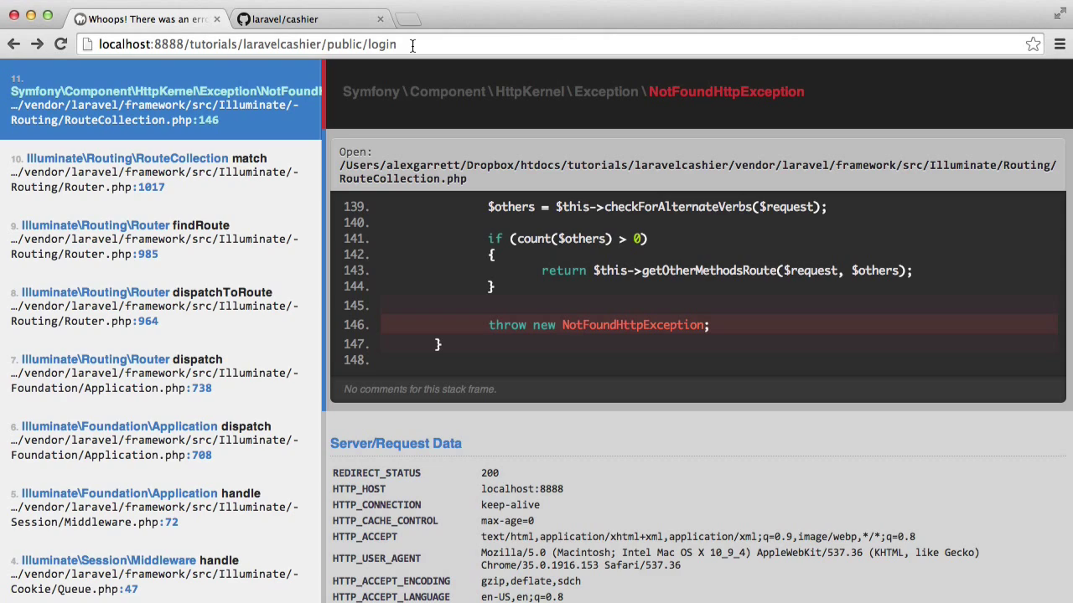
- Undo the logout back to the Auth::attempt block in filters.php and save
{"action": "key", "text": "super+Tab"}
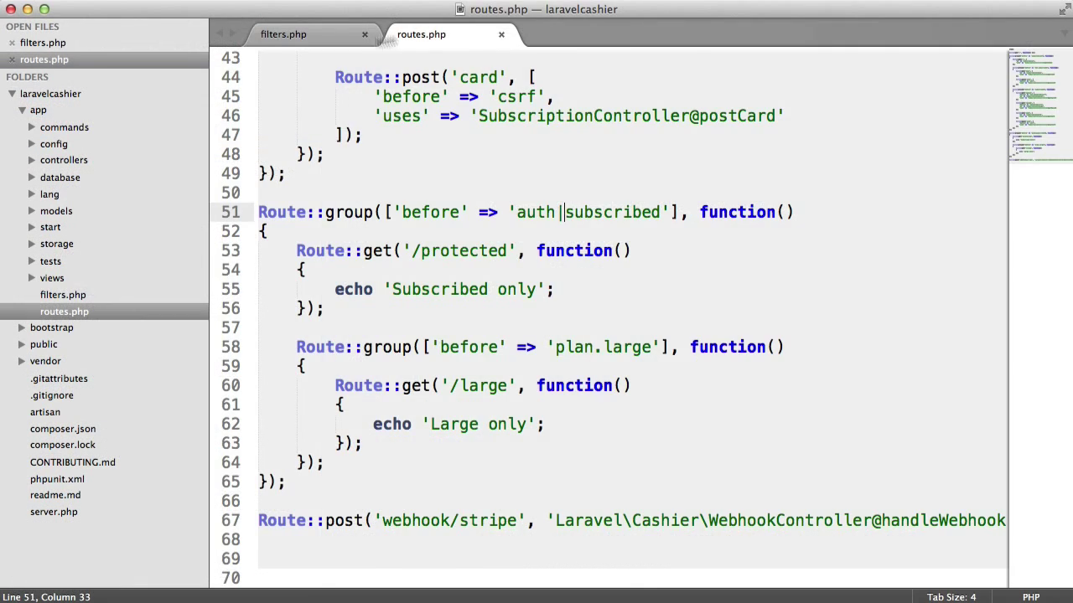
{"action": "left_click", "coordinate": [283, 33]}
{"action": "scroll", "coordinate": [428, 360], "scroll_direction": "up", "scroll_amount": 10}
{"action": "left_click", "coordinate": [463, 348]}
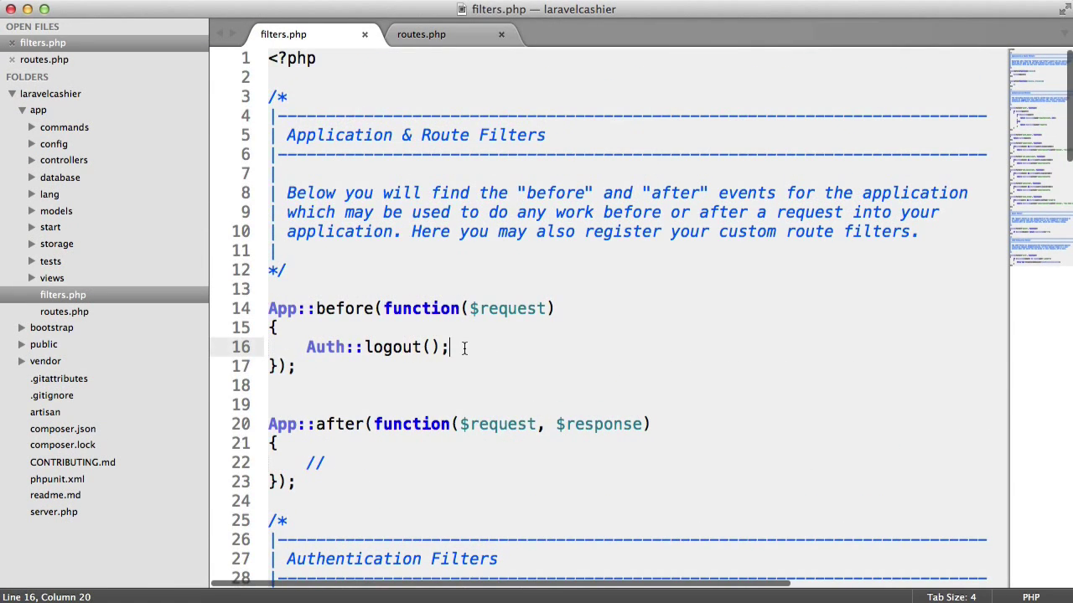
{"action": "key", "text": "super+z"}
{"action": "key", "text": "super+z"}
{"action": "key", "text": "super+z"}
{"action": "key", "text": "super+s"}
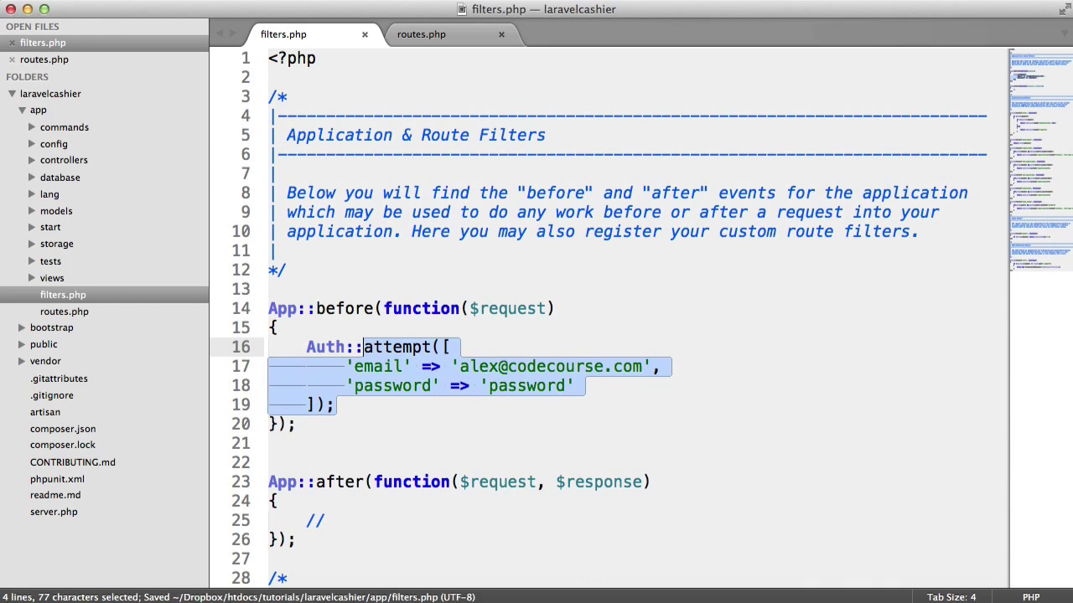
- Load /large showing Large only, then /protected showing Subscribed only, and return to the editor
{"action": "key", "text": "super+Tab"}
{"action": "left_click", "coordinate": [503, 44]}
{"action": "double_click", "coordinate": [385, 44]}
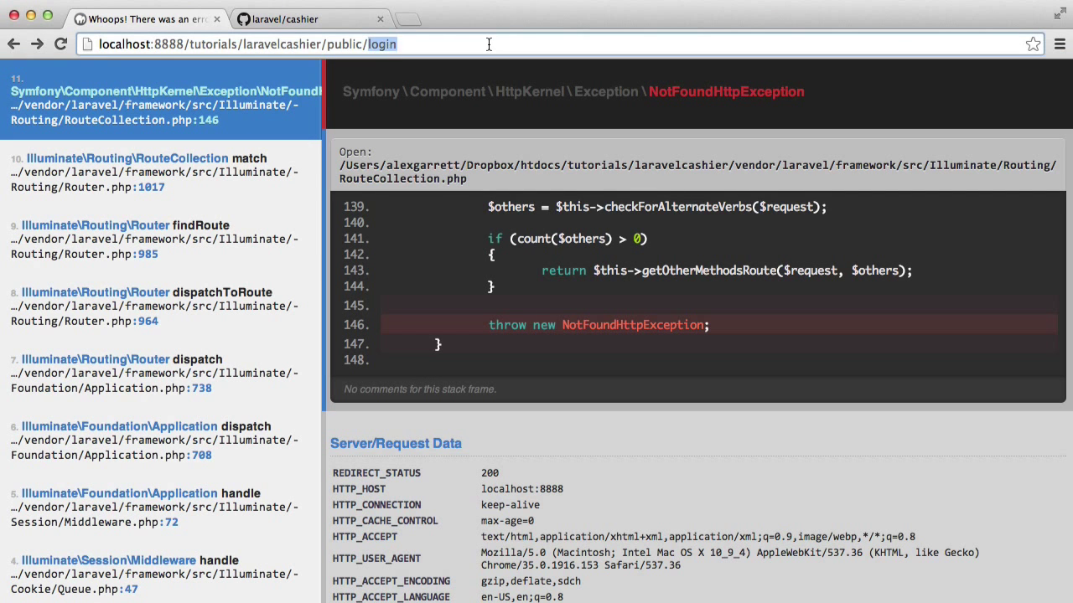
{"action": "type", "text": "large"}
{"action": "key", "text": "Return"}
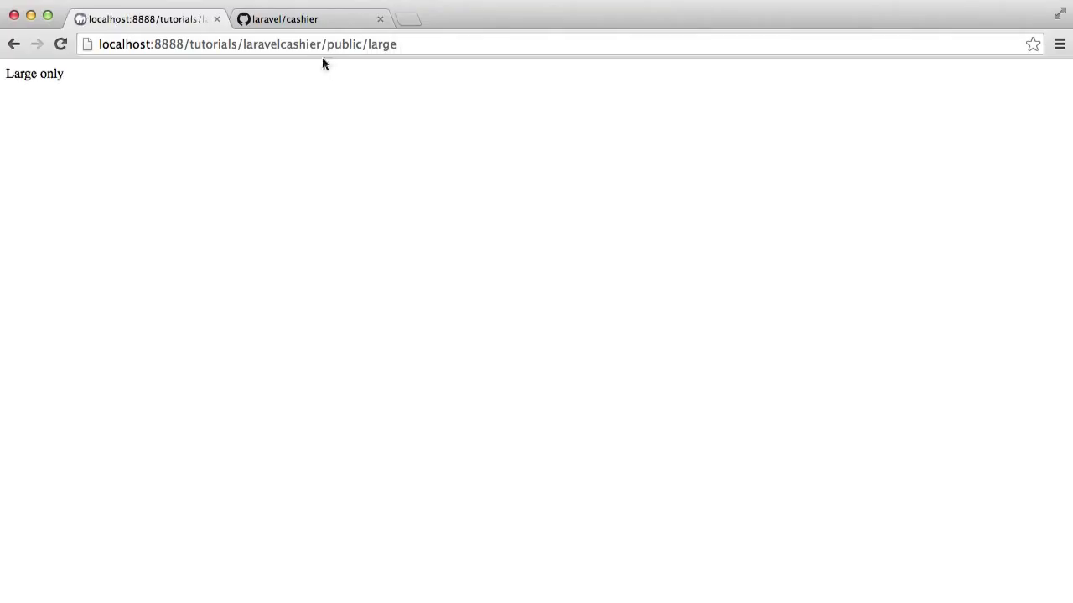
{"action": "double_click", "coordinate": [381, 44]}
{"action": "type", "text": "pr"}
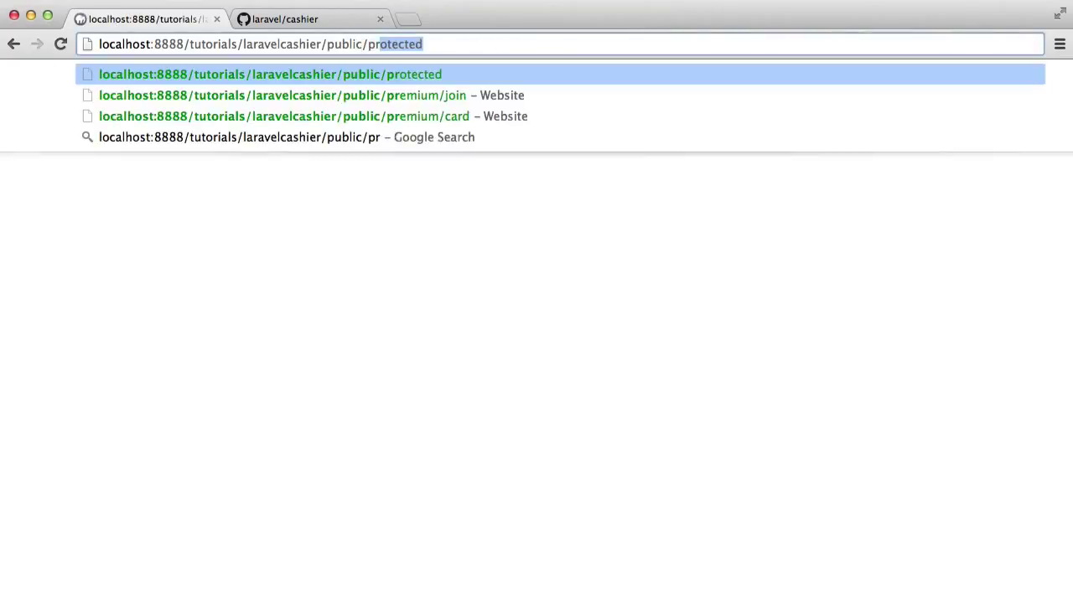
{"action": "key", "text": "Return"}
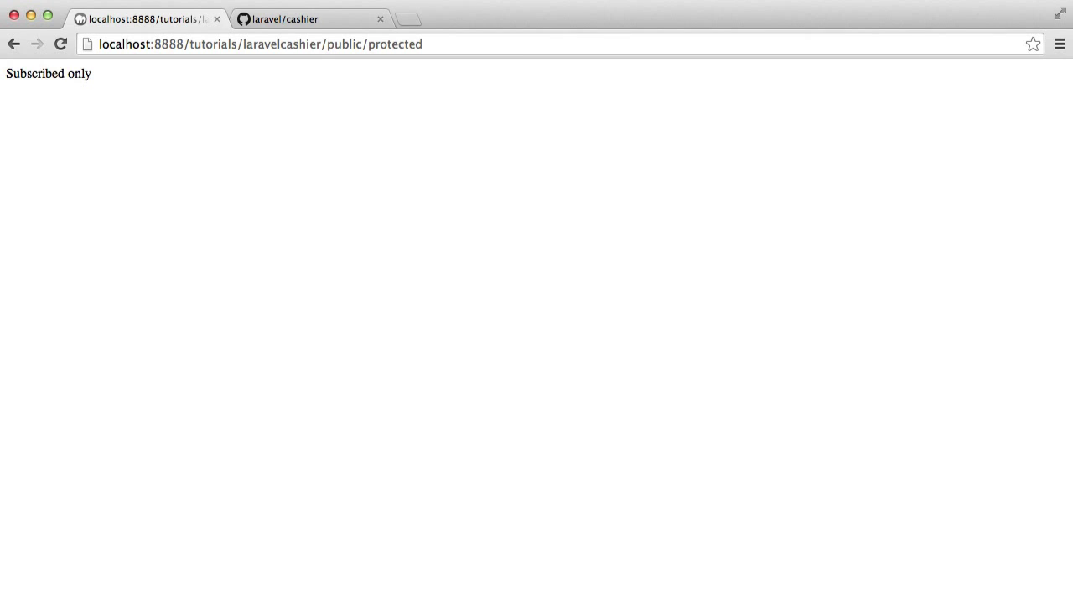
{"action": "key", "text": "super+Tab"}
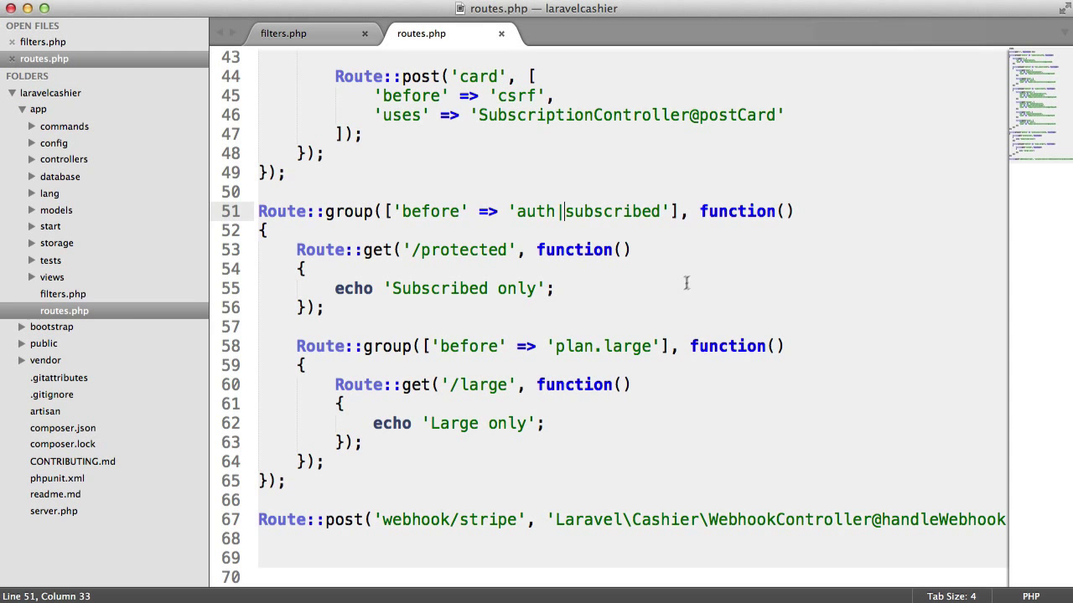
{"action": "left_click", "coordinate": [685, 283]}
{"action": "left_click", "coordinate": [684, 243]}
{"action": "key", "text": "super+s"}
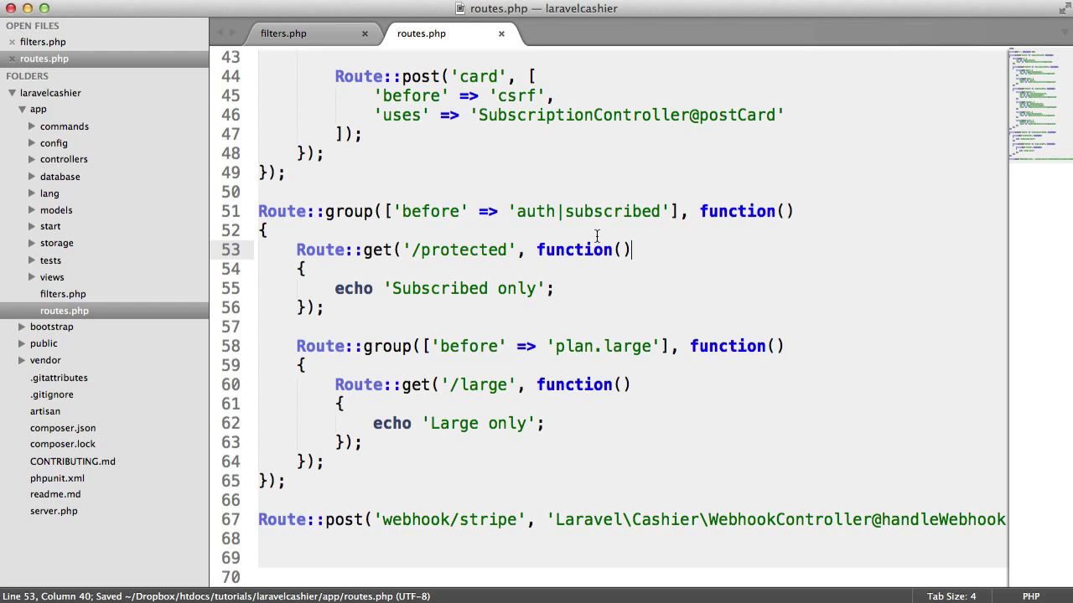
{"action": "scroll", "coordinate": [597, 237], "scroll_direction": "up", "scroll_amount": 8}
{"action": "left_click_drag", "start_coordinate": [266, 179], "coordinate": [656, 418]}
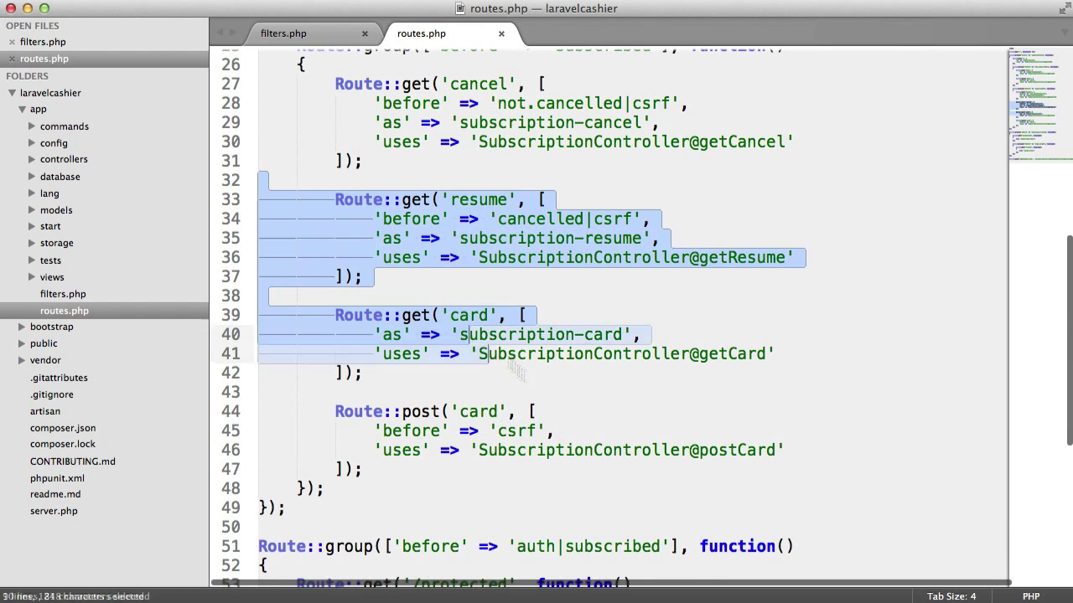
{"action": "left_click", "coordinate": [654, 411]}
{"action": "scroll", "coordinate": [655, 412], "scroll_direction": "up", "scroll_amount": 3}
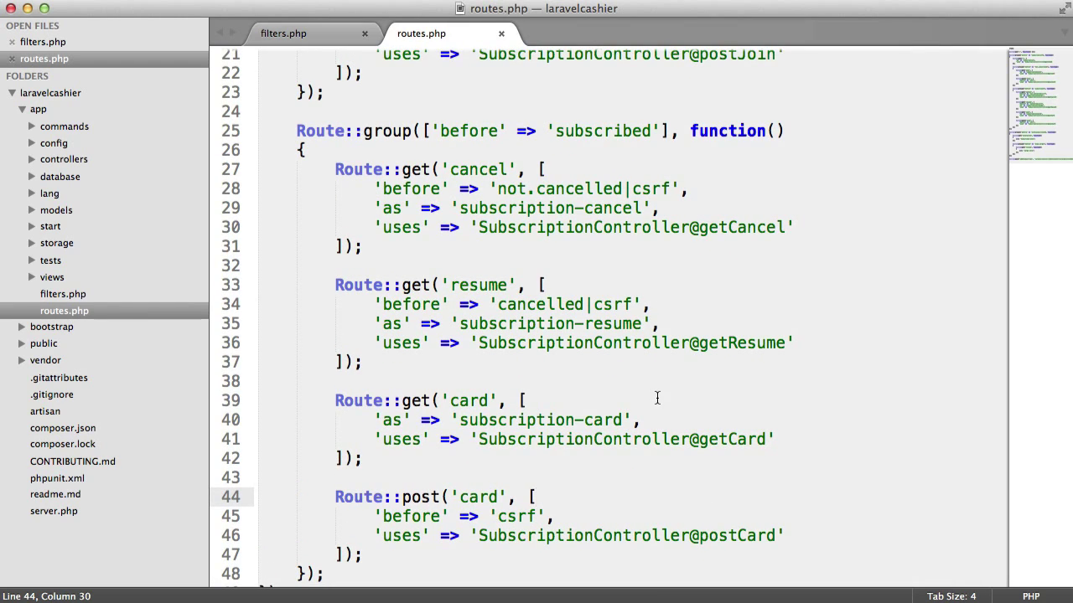
{"action": "scroll", "coordinate": [657, 398], "scroll_direction": "up", "scroll_amount": 10}
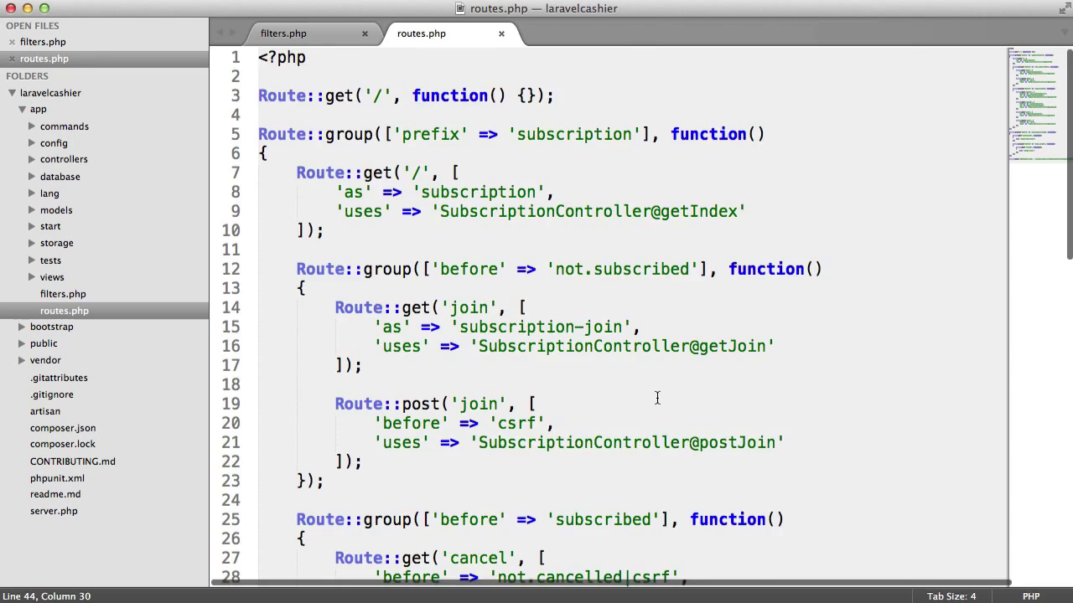
{"action": "scroll", "coordinate": [658, 398], "scroll_direction": "down", "scroll_amount": 15}
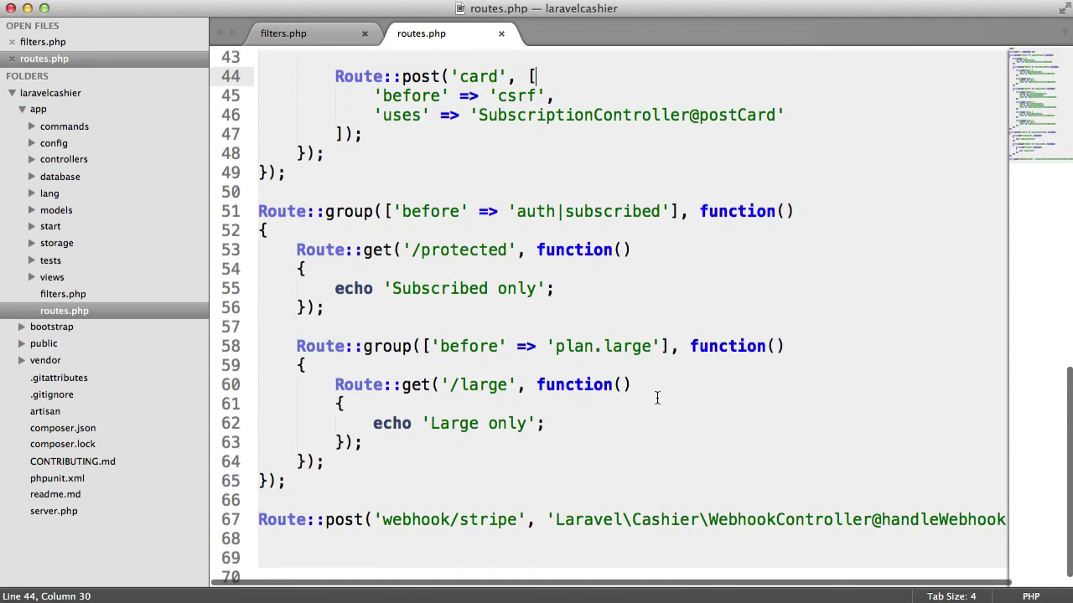
{"action": "double_click", "coordinate": [512, 215]}
{"action": "scroll", "coordinate": [519, 216], "scroll_direction": "up", "scroll_amount": 8}
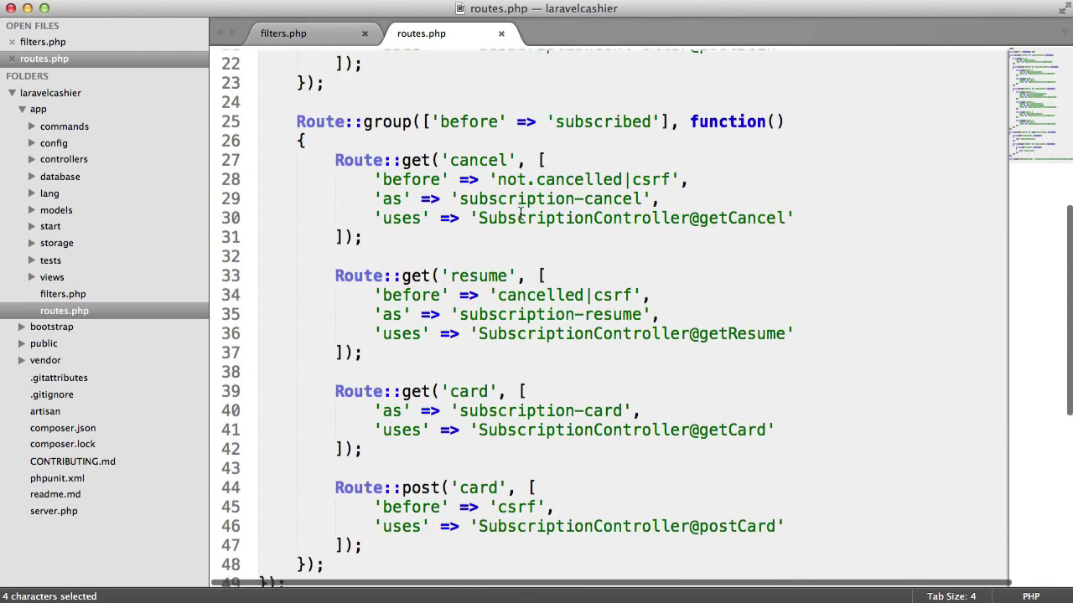
{"action": "scroll", "coordinate": [519, 216], "scroll_direction": "up", "scroll_amount": 8}
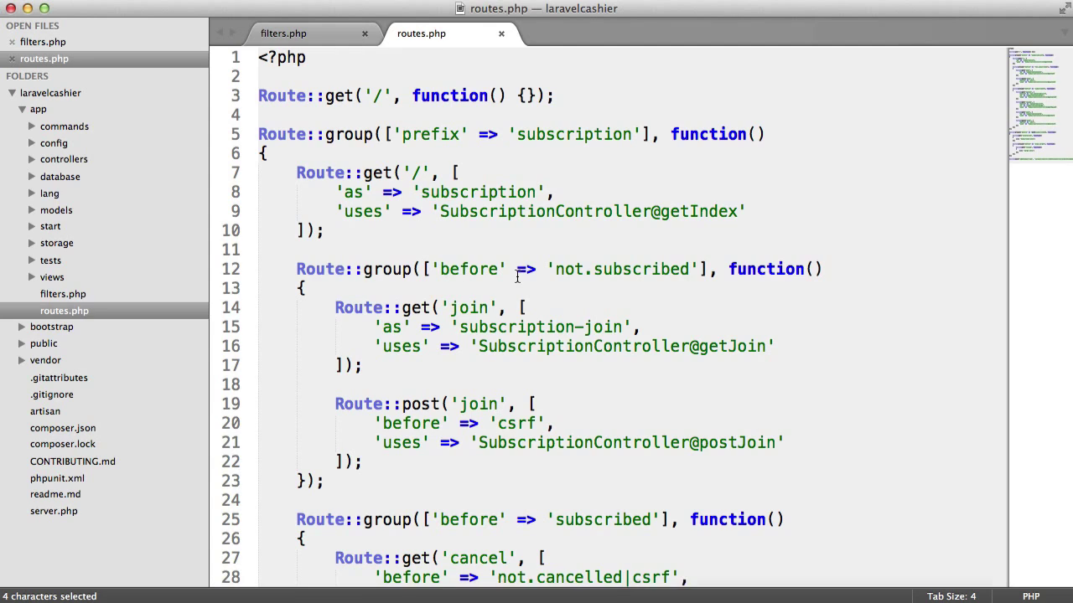
- Add 'before' => 'auth' after 'prefix' => 'subscription' on line 5 and save routes.php
{"action": "left_click", "coordinate": [394, 135]}
{"action": "left_click_drag", "start_coordinate": [393, 134], "coordinate": [645, 135]}
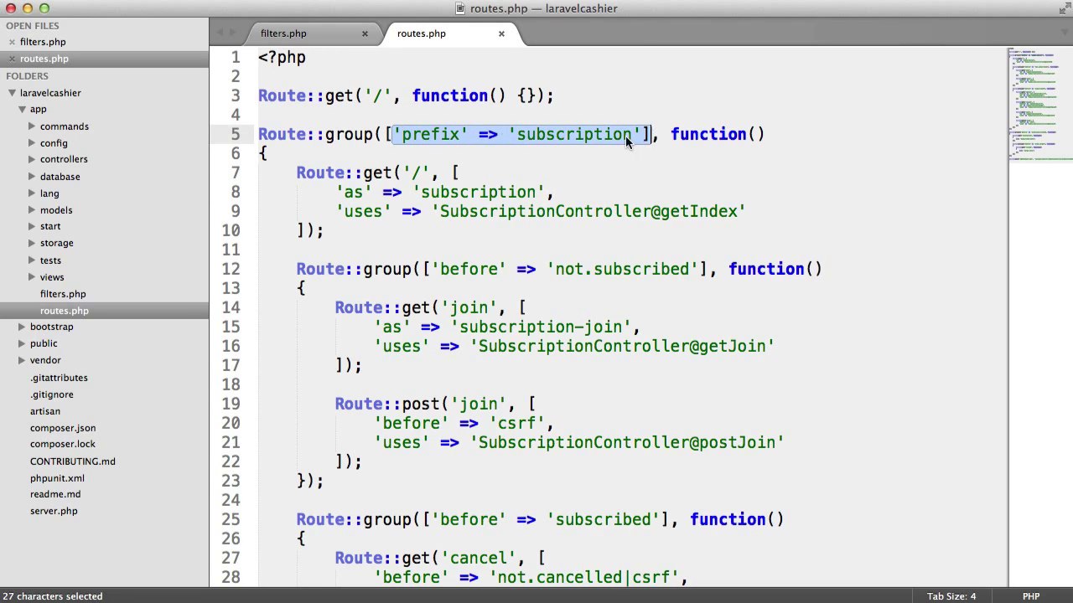
{"action": "left_click", "coordinate": [642, 135]}
{"action": "type", "text": ", '"}
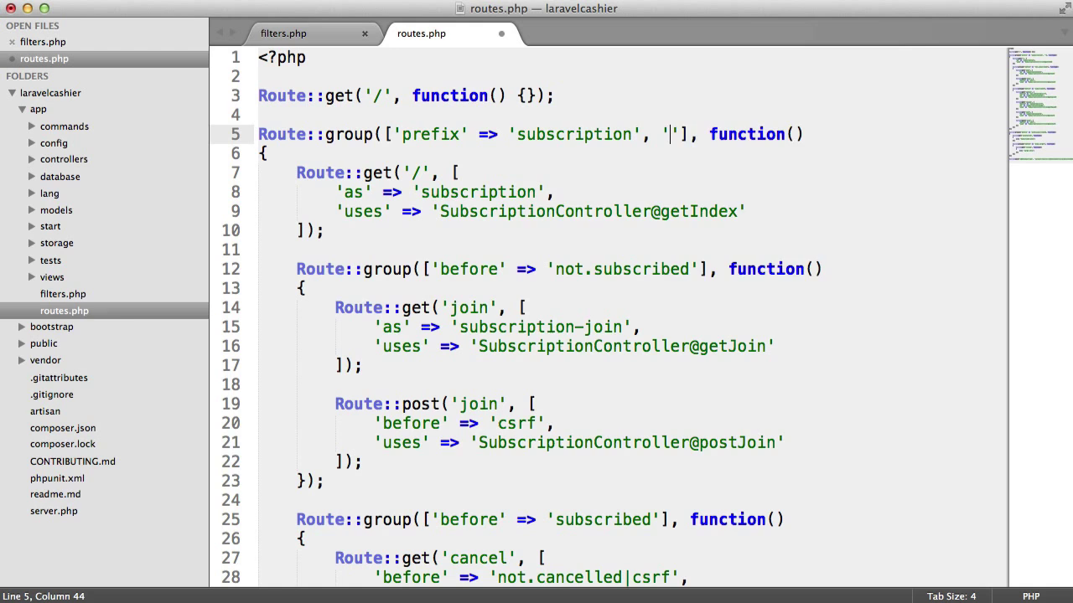
{"action": "type", "text": "before' "}
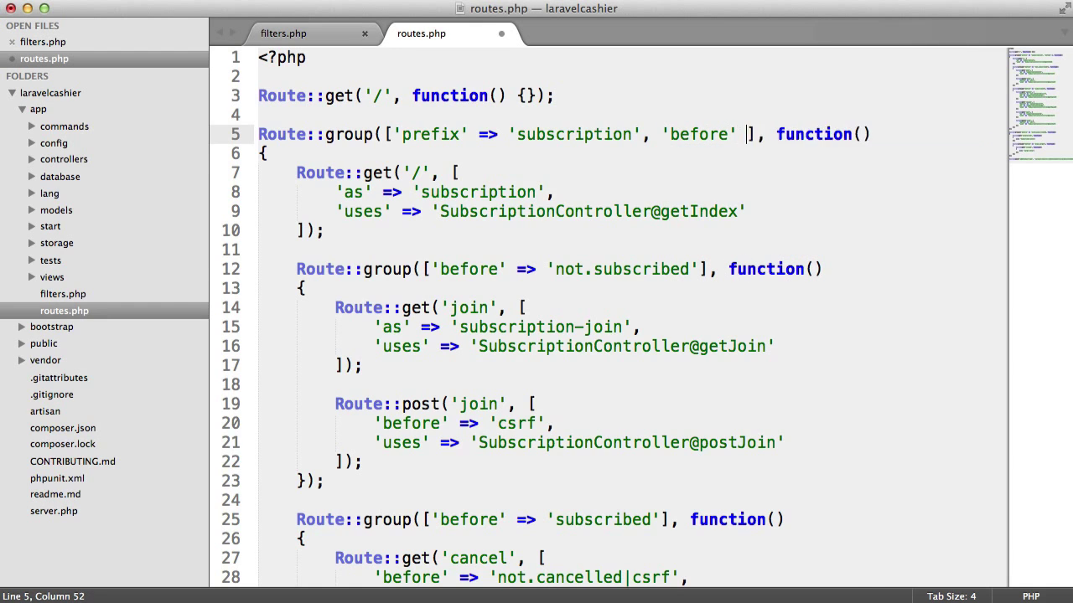
{"action": "type", "text": "=> 'auth"}
{"action": "key", "text": "Escape"}
{"action": "key", "text": "super+s"}
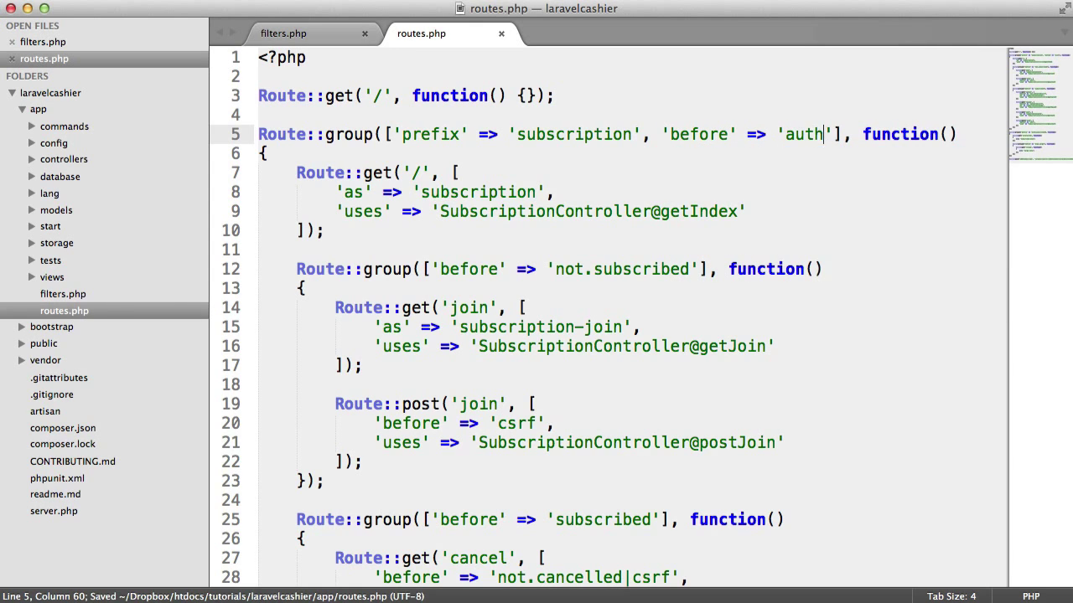
{"action": "scroll", "coordinate": [392, 398], "scroll_direction": "down", "scroll_amount": 10}
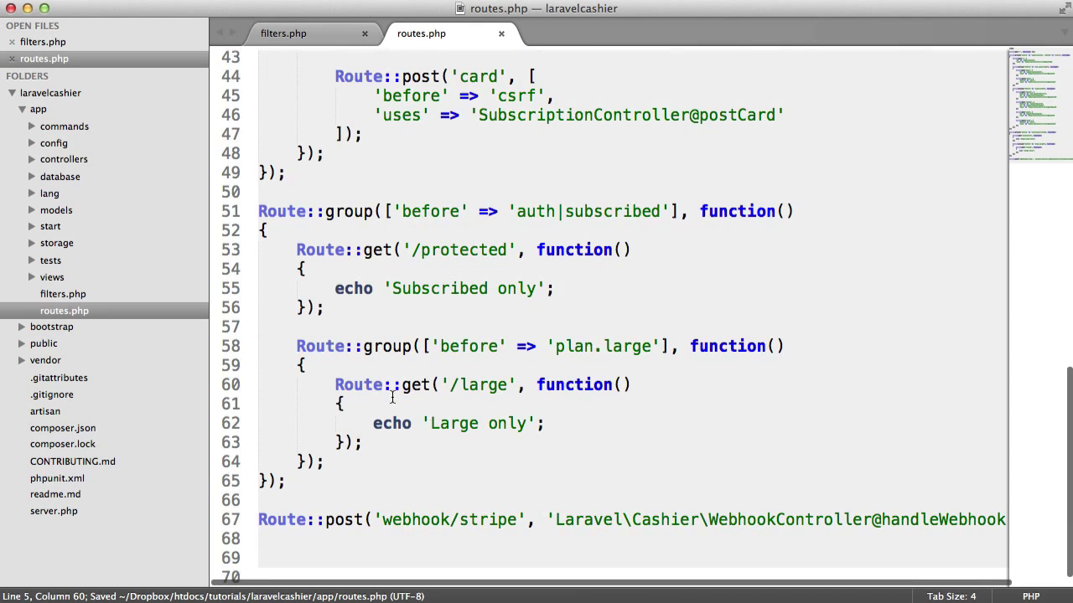
{"action": "scroll", "coordinate": [411, 389], "scroll_direction": "up", "scroll_amount": 10}
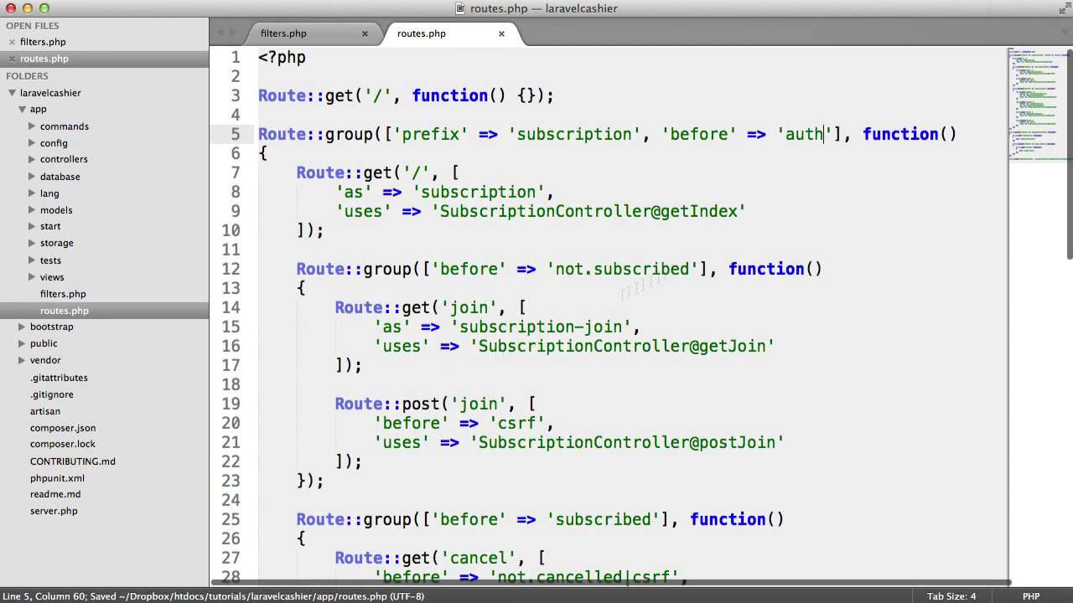
- Review the new auth filter and the routes inside the subscription group, then save again
{"action": "left_click_drag", "start_coordinate": [663, 134], "coordinate": [833, 136]}
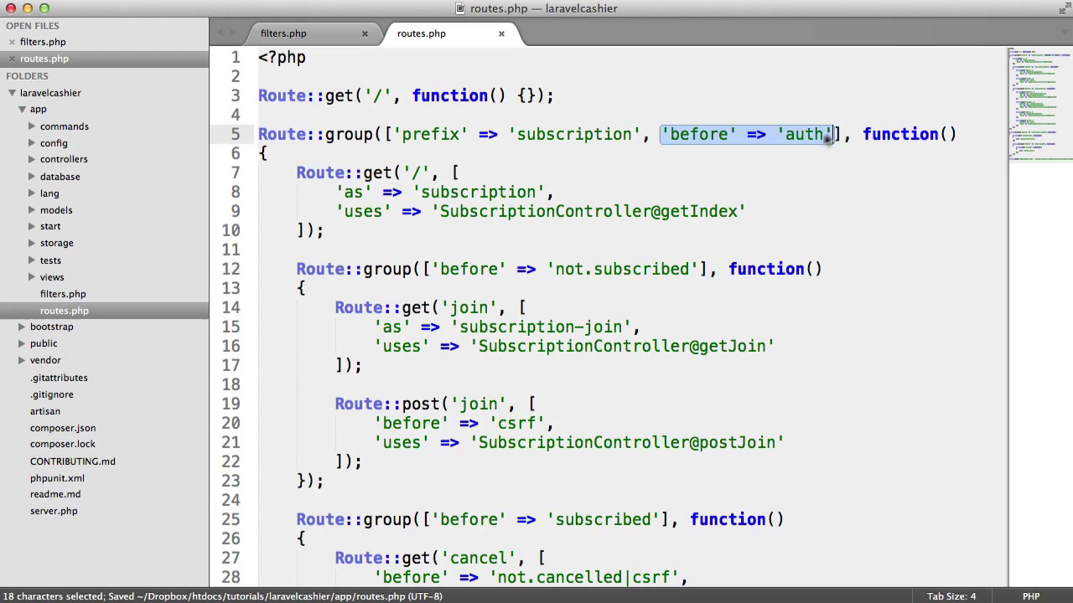
{"action": "left_click", "coordinate": [651, 211]}
{"action": "left_click_drag", "start_coordinate": [363, 173], "coordinate": [553, 192]}
{"action": "left_click", "coordinate": [577, 194]}
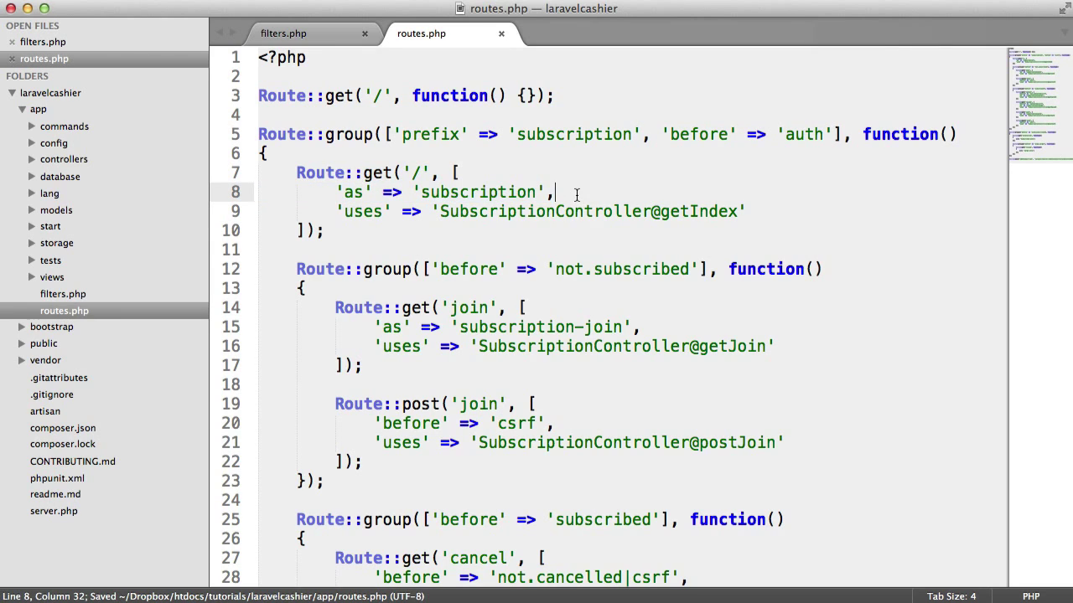
{"action": "double_click", "coordinate": [491, 200]}
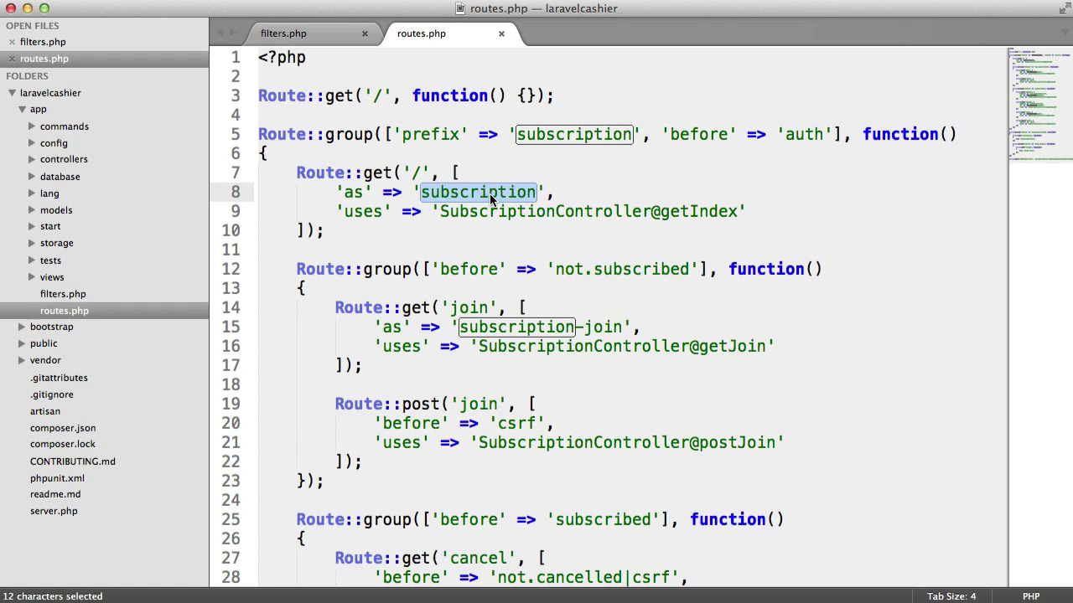
{"action": "left_click", "coordinate": [565, 195]}
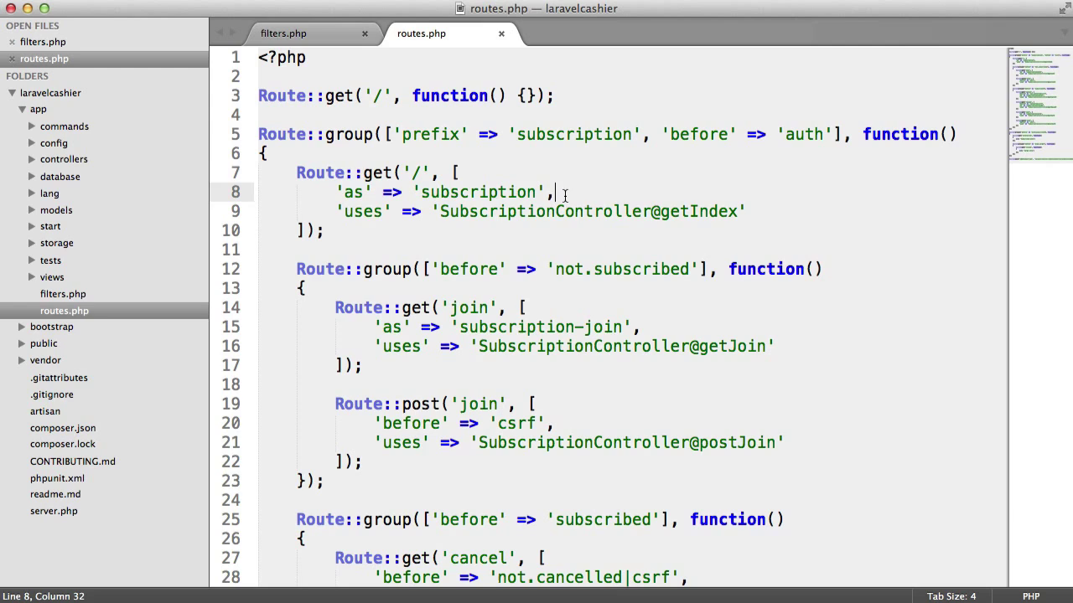
{"action": "left_click_drag", "start_coordinate": [662, 134], "coordinate": [836, 134]}
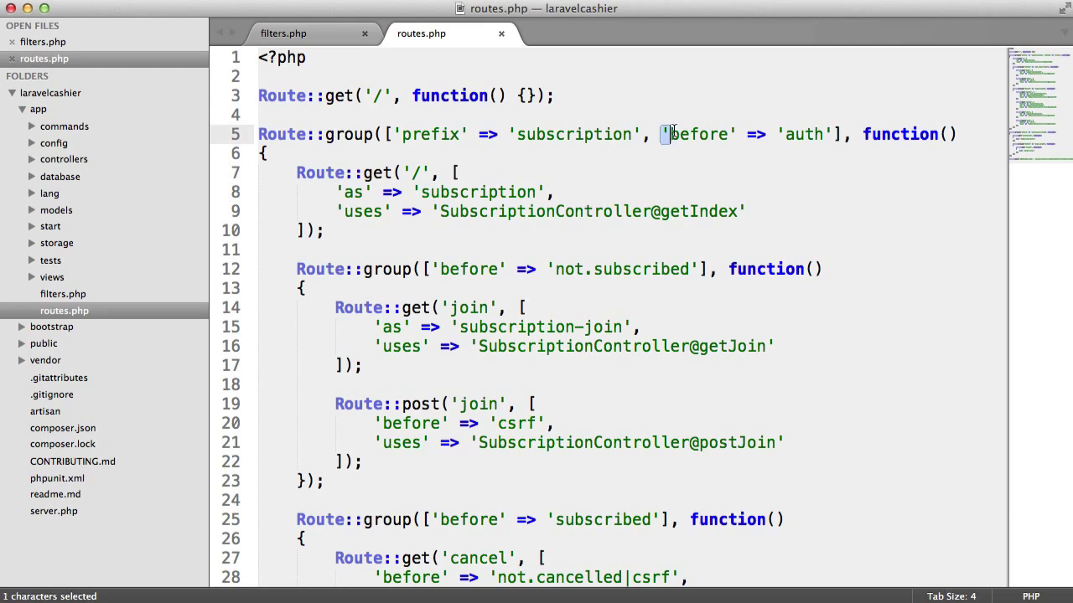
{"action": "left_click", "coordinate": [836, 134]}
{"action": "key", "text": "super+s"}
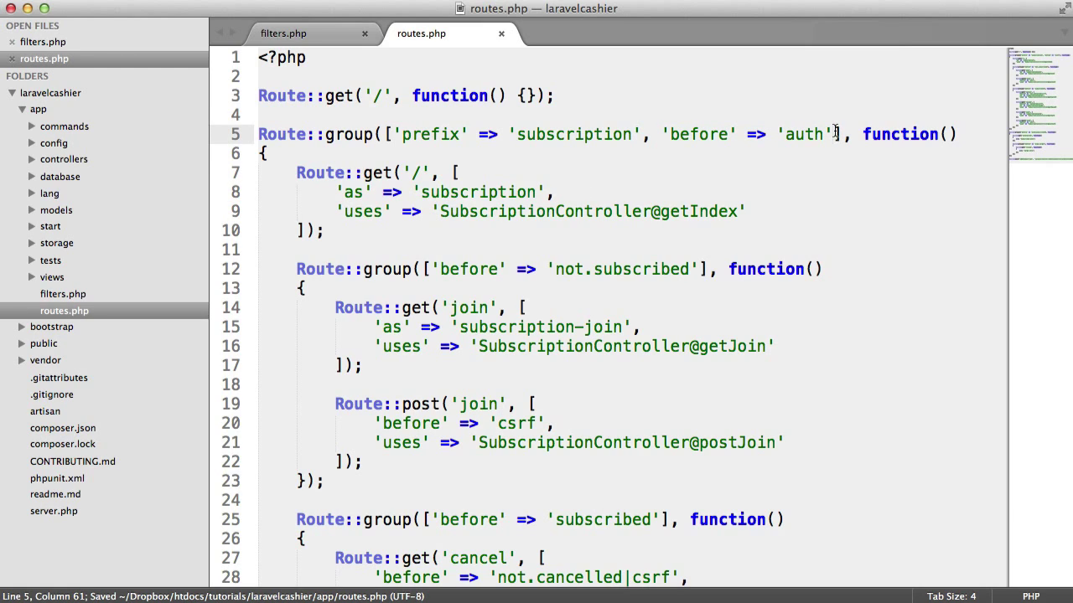
{"action": "key", "text": "super+Tab"}
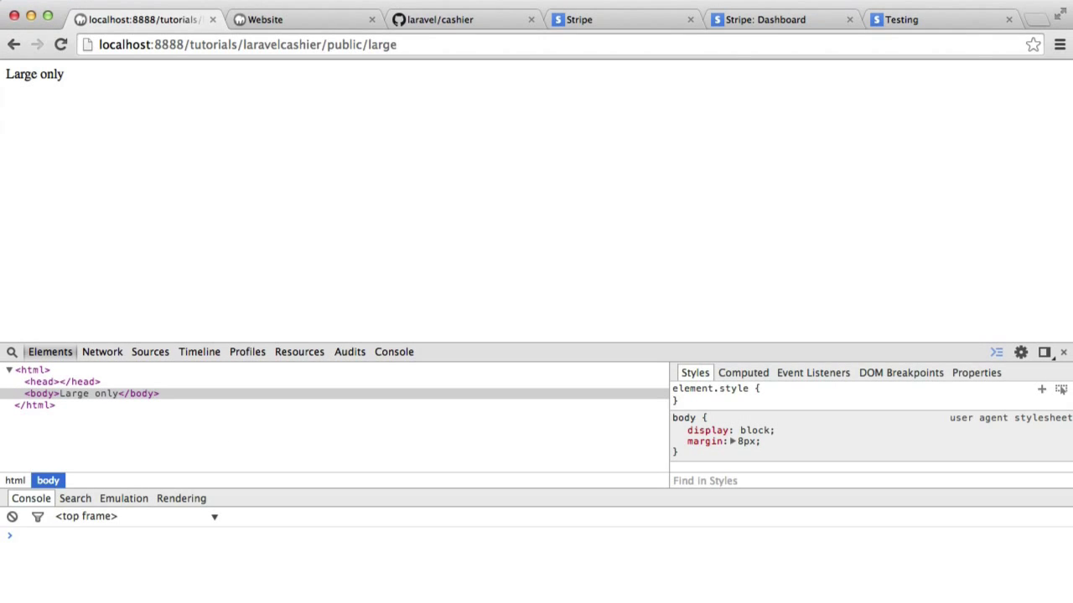